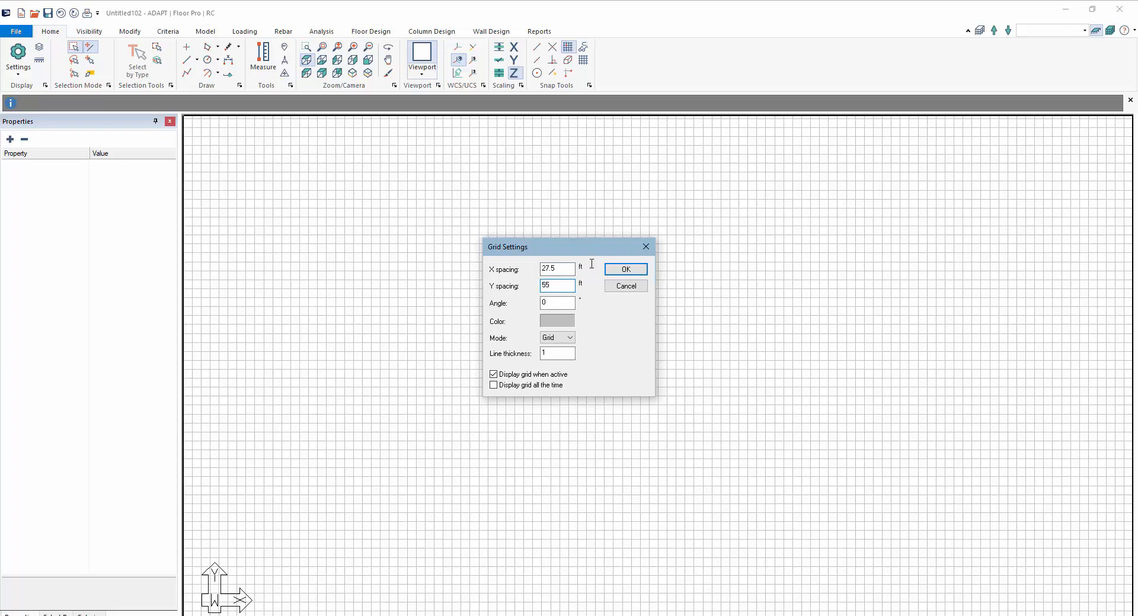
Apply a drawing grid with 27.5 ft X spacing and 55 ft Y spacing.
{"action": "left_click", "coordinate": [626, 270]}
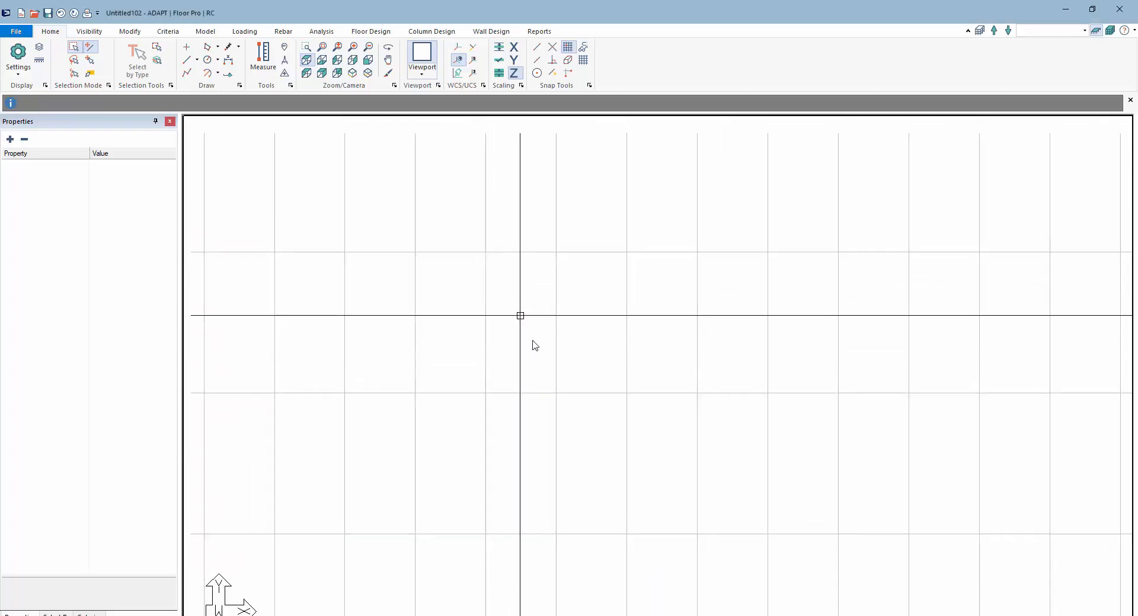
{"action": "scroll", "coordinate": [573, 417], "scroll_direction": "down", "scroll_amount": 2}
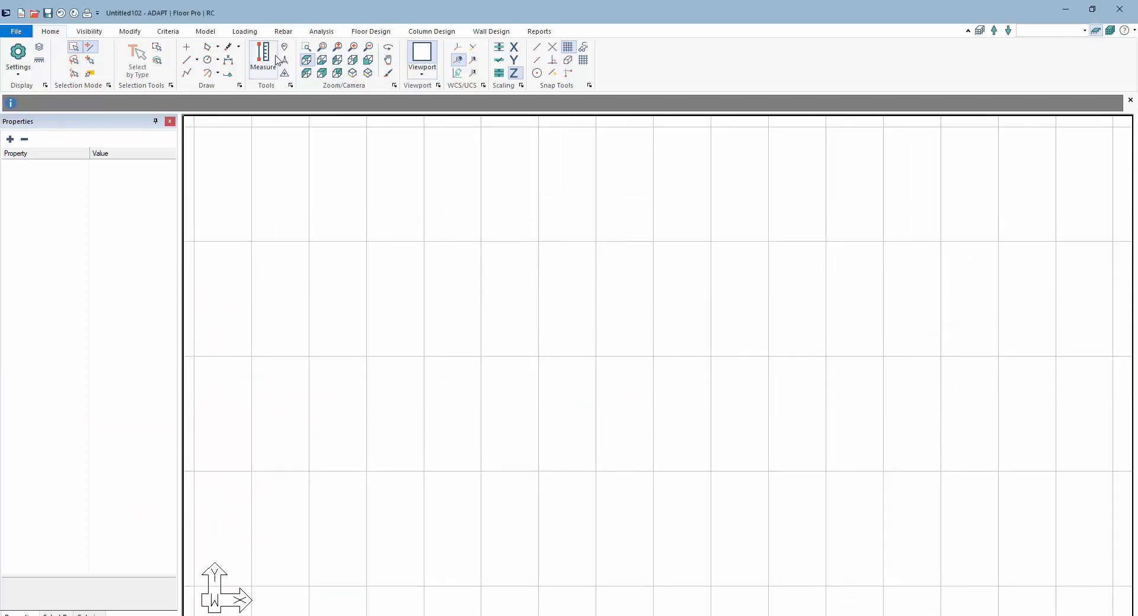
Place four 24 × 24 in rectangular columns at consecutive grid intersections along one vertical grid line.
{"action": "left_click", "coordinate": [214, 33]}
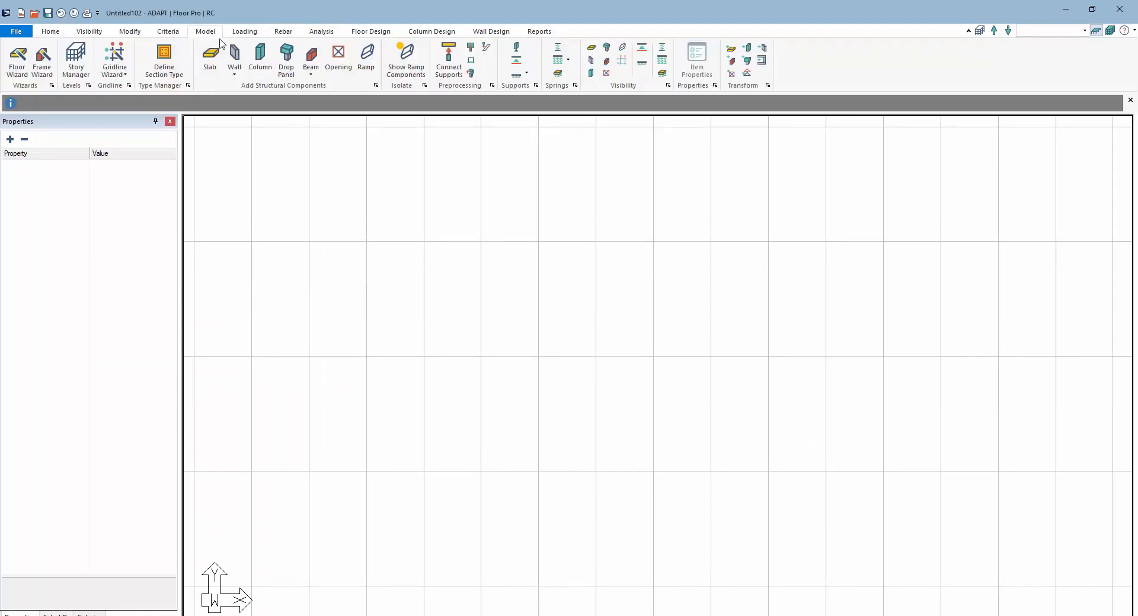
{"action": "left_click", "coordinate": [262, 58]}
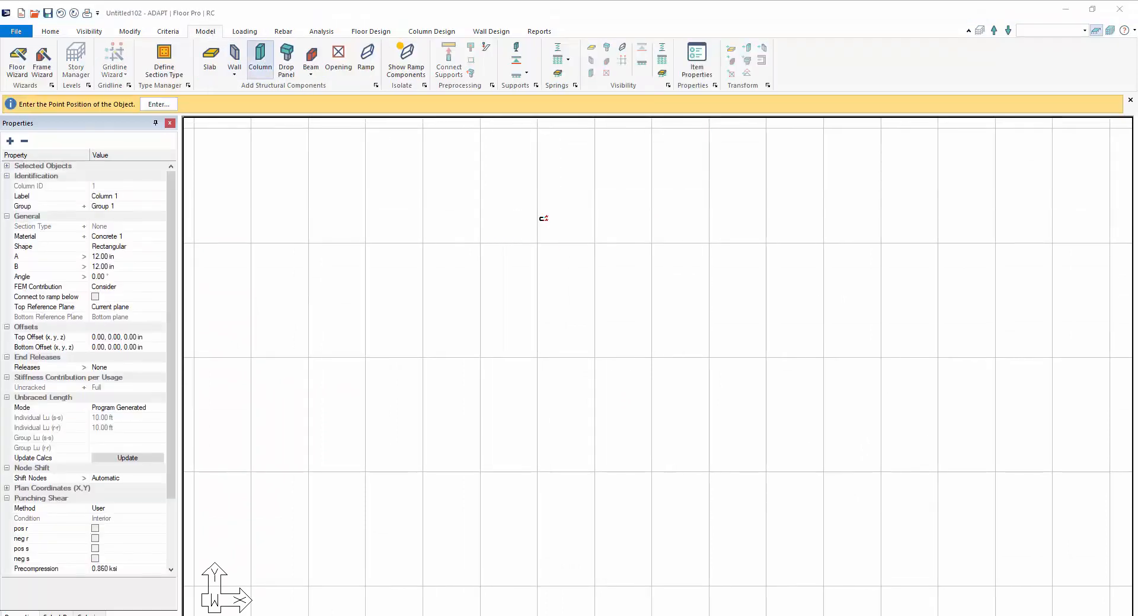
{"action": "left_click", "coordinate": [696, 62]}
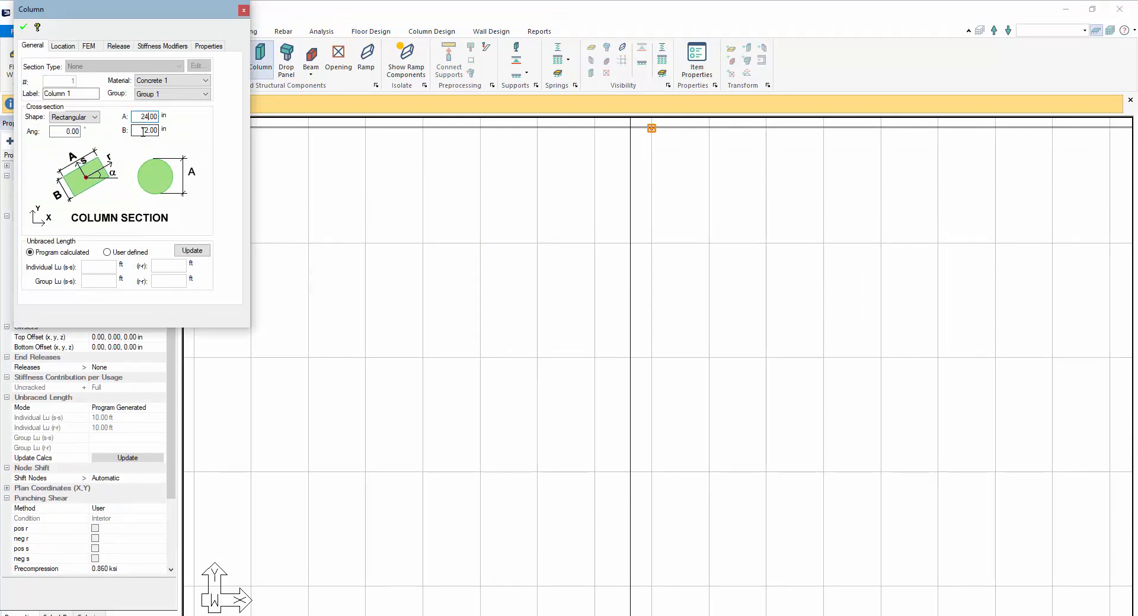
{"action": "left_click", "coordinate": [22, 27]}
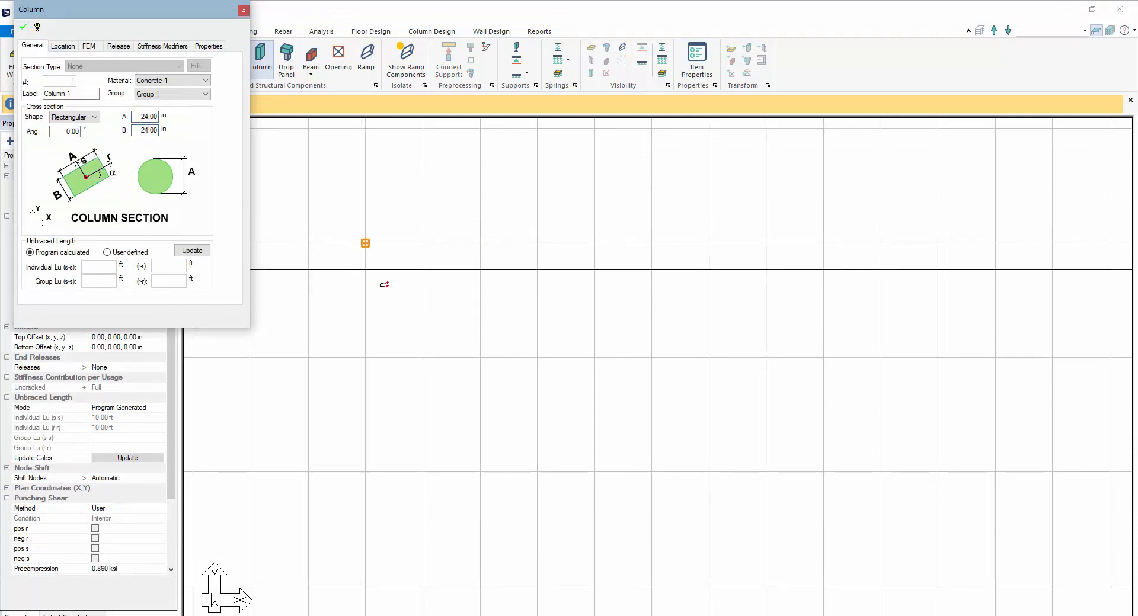
{"action": "scroll", "coordinate": [474, 411], "scroll_direction": "down", "scroll_amount": 3}
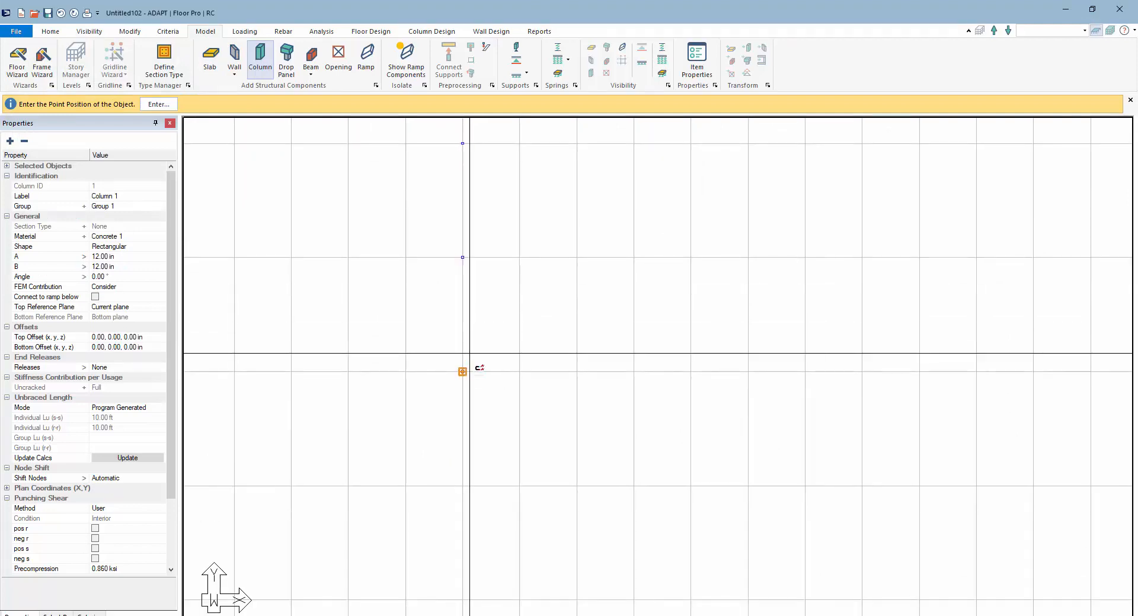
{"action": "key", "text": "Escape"}
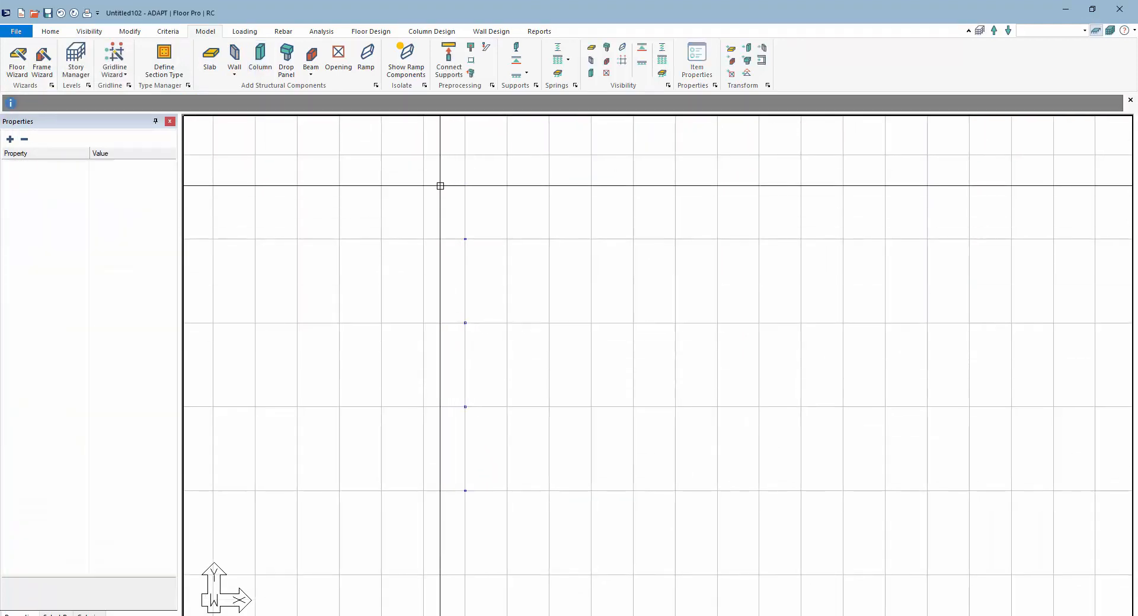
Draw a beam 22 in wide and 36 in deep between the two uppermost columns.
{"action": "left_click", "coordinate": [310, 59]}
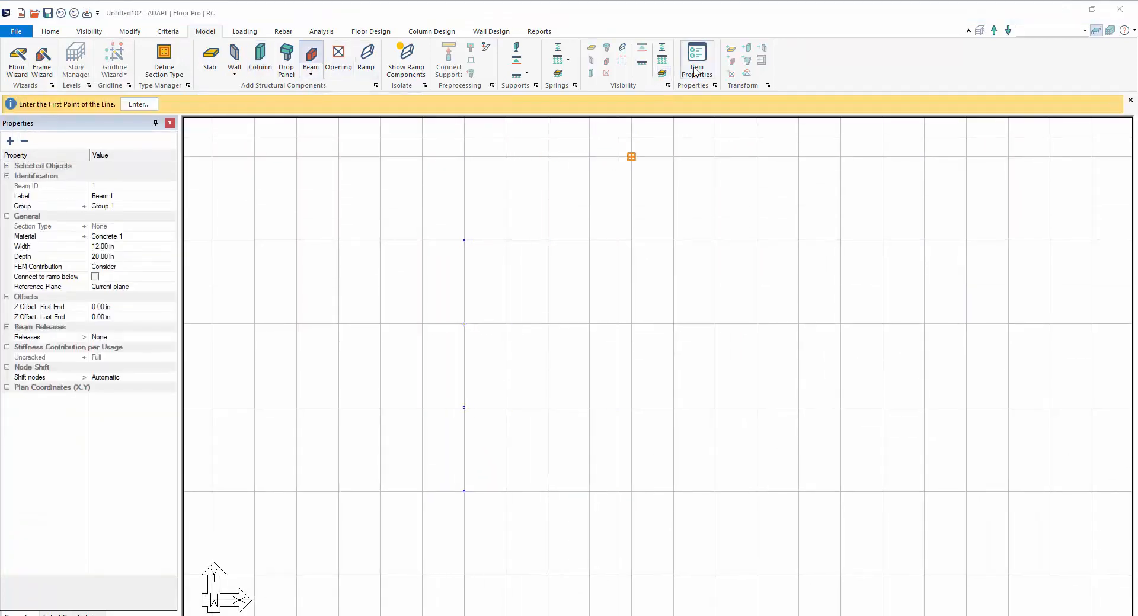
{"action": "left_click", "coordinate": [697, 58]}
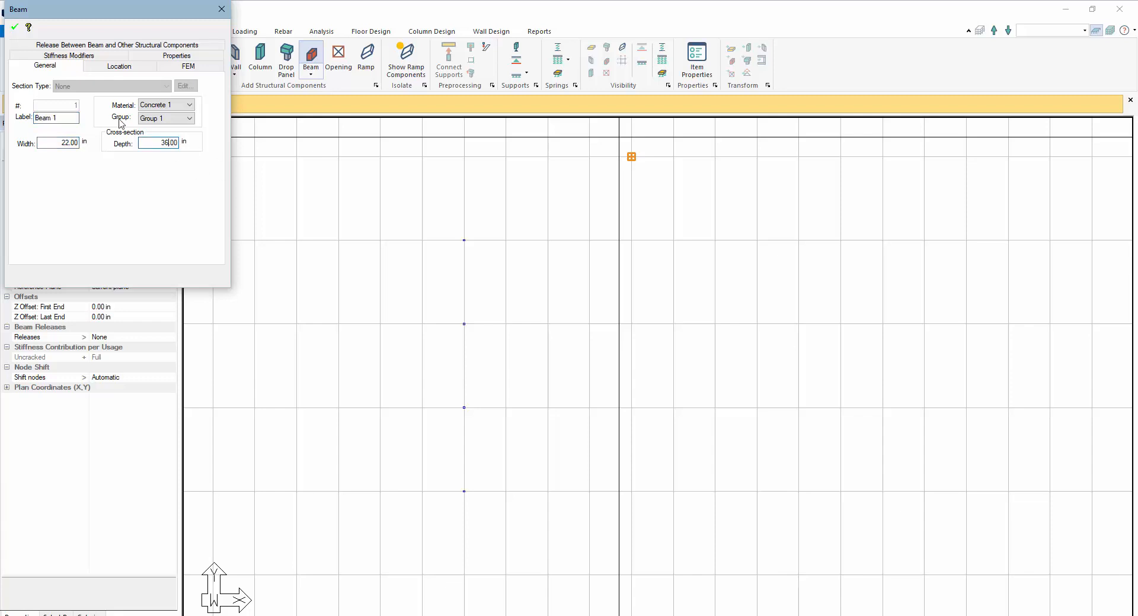
{"action": "left_click", "coordinate": [19, 31]}
{"action": "left_click", "coordinate": [453, 243]}
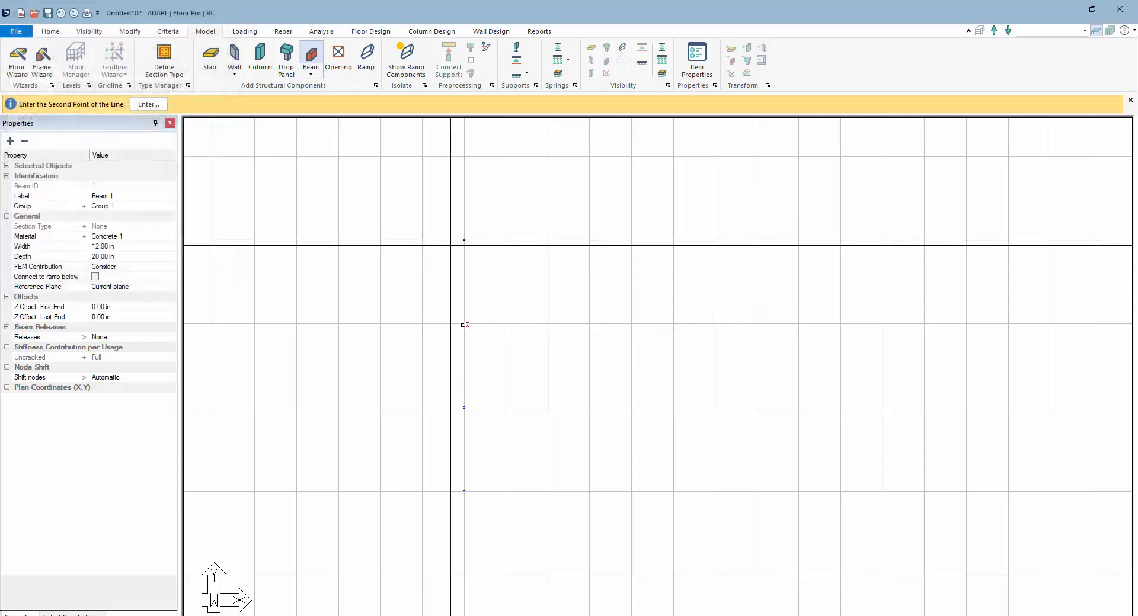
{"action": "left_click", "coordinate": [456, 321]}
{"action": "scroll", "coordinate": [450, 352], "scroll_direction": "up", "scroll_amount": 1}
{"action": "scroll", "coordinate": [455, 347], "scroll_direction": "up", "scroll_amount": 3}
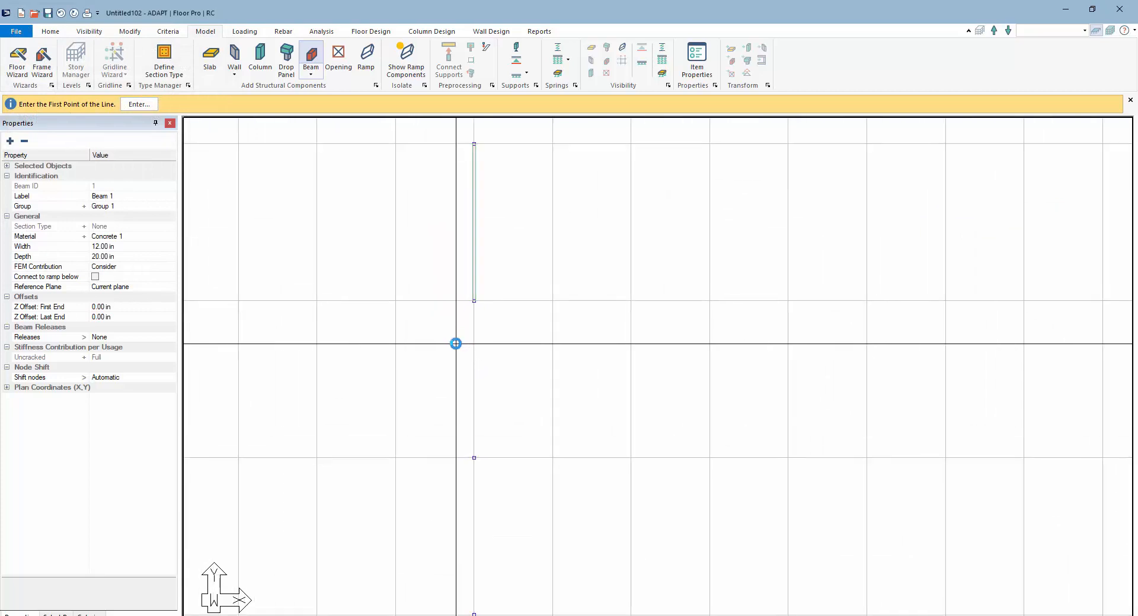
Draw two more beams of the same section connecting the second, third and fourth columns down the line.
{"action": "left_click", "coordinate": [471, 305]}
{"action": "scroll", "coordinate": [471, 305], "scroll_direction": "down", "scroll_amount": 1}
{"action": "left_click", "coordinate": [465, 443]}
{"action": "middle_click_drag", "start_coordinate": [460, 446], "coordinate": [441, 360]}
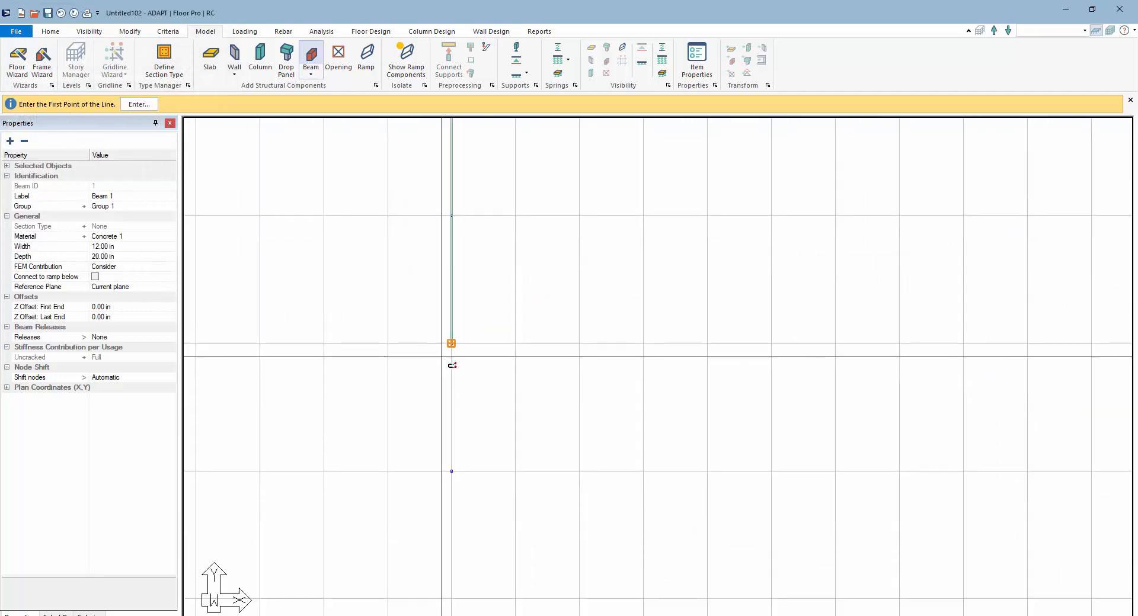
{"action": "left_click", "coordinate": [447, 351]}
{"action": "left_click", "coordinate": [455, 467]}
{"action": "scroll", "coordinate": [441, 424], "scroll_direction": "down", "scroll_amount": 3}
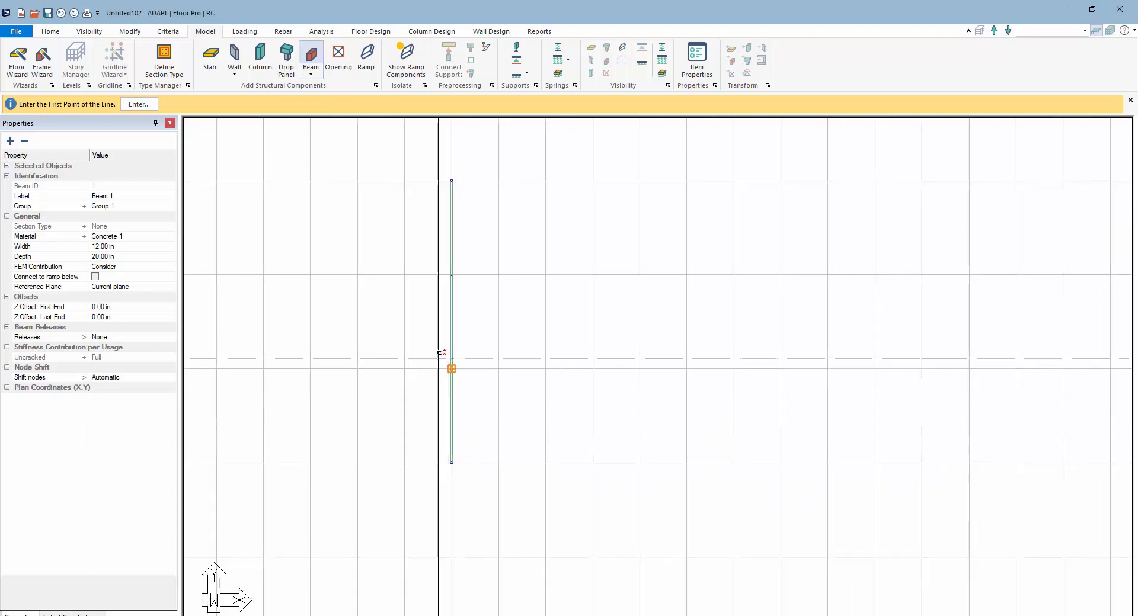
{"action": "scroll", "coordinate": [418, 265], "scroll_direction": "up", "scroll_amount": 2}
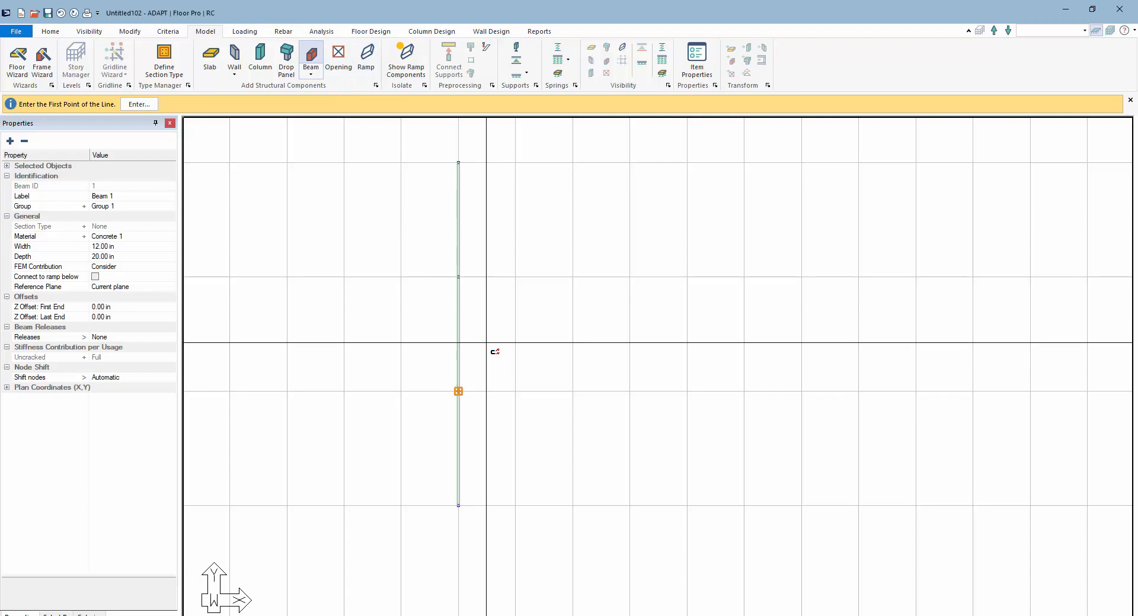
{"action": "key", "text": "Escape"}
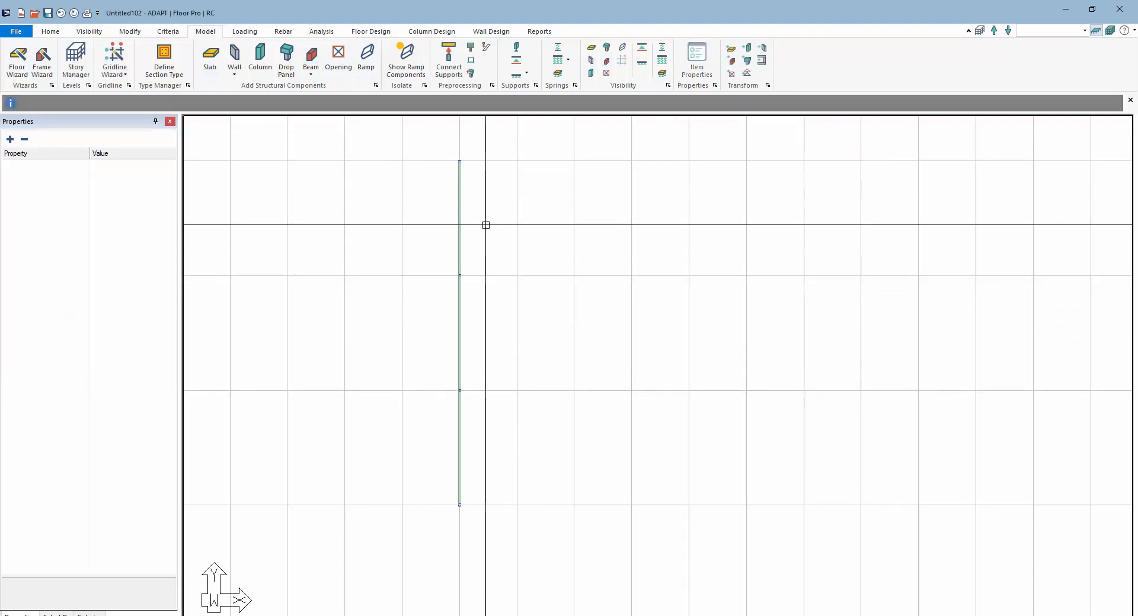
Copy the whole line of columns and beams and paste it at the next five vertical grid lines.
{"action": "left_click_drag", "start_coordinate": [429, 145], "coordinate": [509, 570]}
{"action": "key", "text": "ctrl+c"}
{"action": "key", "text": "ctrl+v"}
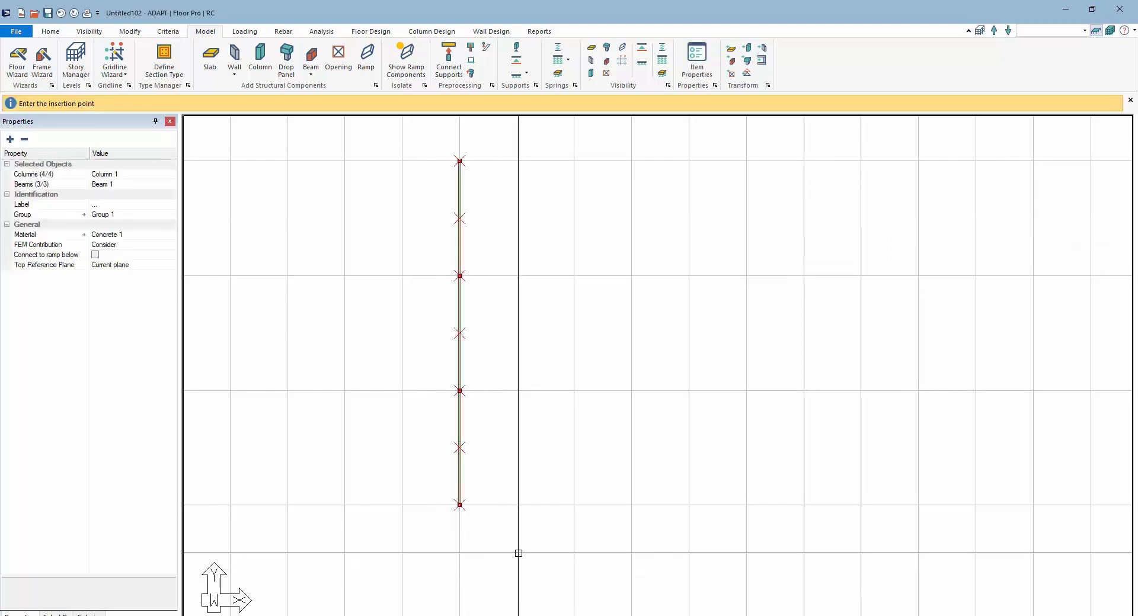
{"action": "left_click", "coordinate": [515, 165]}
{"action": "left_click", "coordinate": [566, 173]}
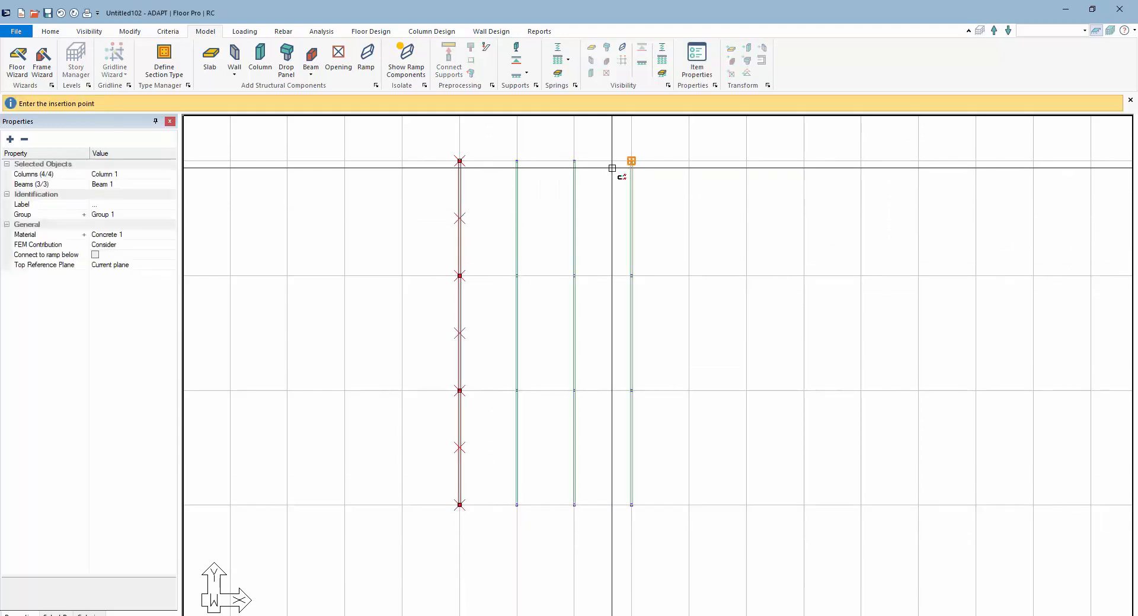
{"action": "left_click", "coordinate": [621, 173]}
{"action": "left_click", "coordinate": [682, 172]}
{"action": "key", "text": "Escape"}
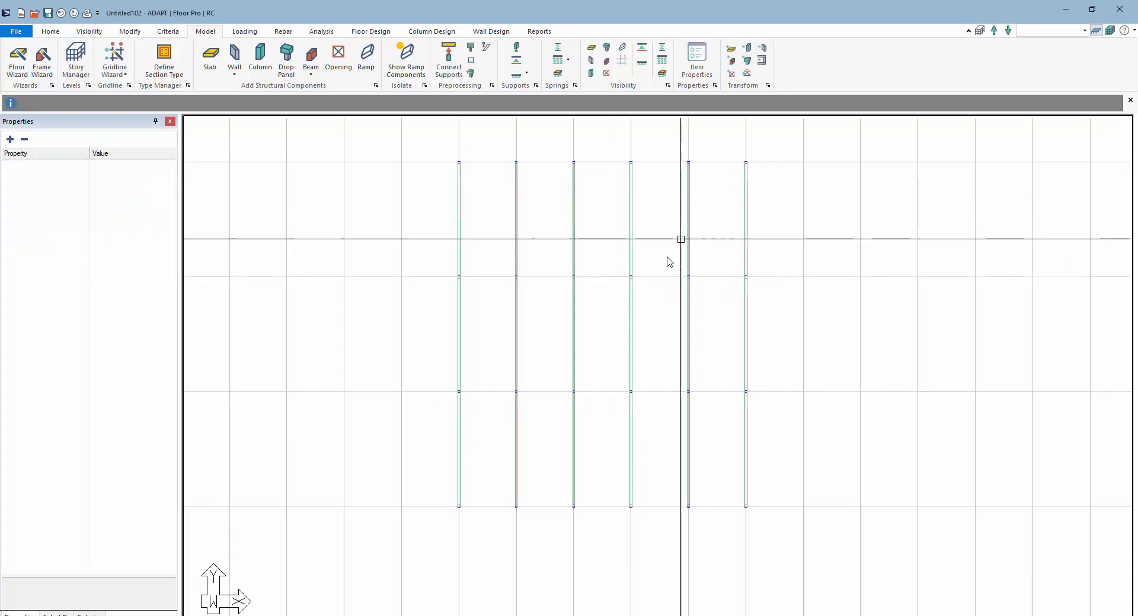
Start a new slab region and confirm its Concrete 1 material and thickness in its properties.
{"action": "middle_click_drag", "start_coordinate": [668, 262], "coordinate": [647, 294]}
{"action": "scroll", "coordinate": [470, 288], "scroll_direction": "up", "scroll_amount": 2}
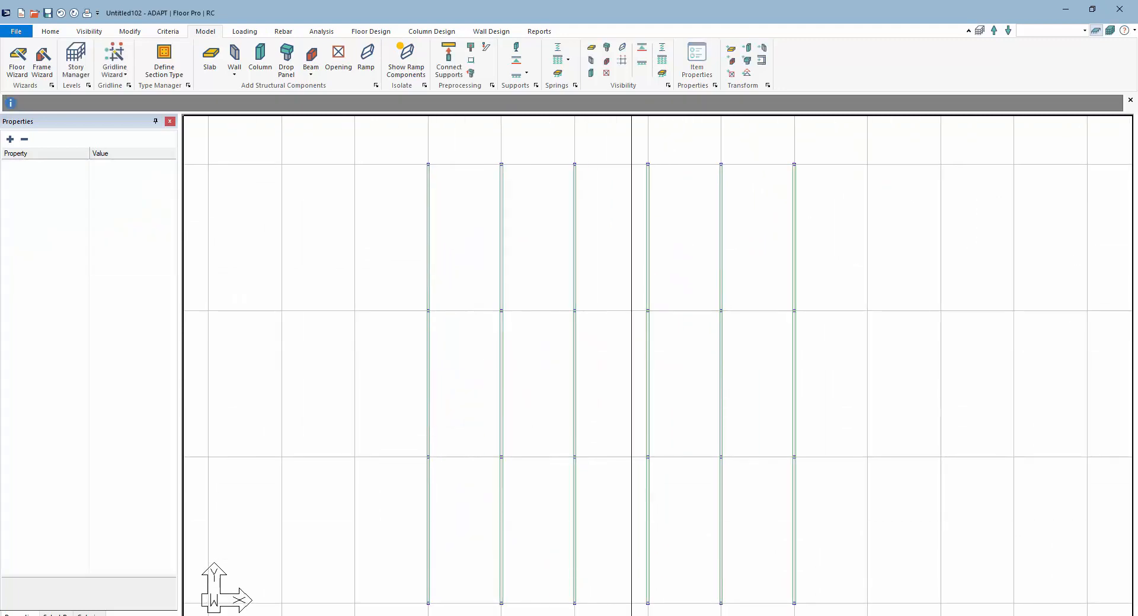
{"action": "scroll", "coordinate": [411, 181], "scroll_direction": "up", "scroll_amount": 1}
{"action": "left_click", "coordinate": [211, 57]}
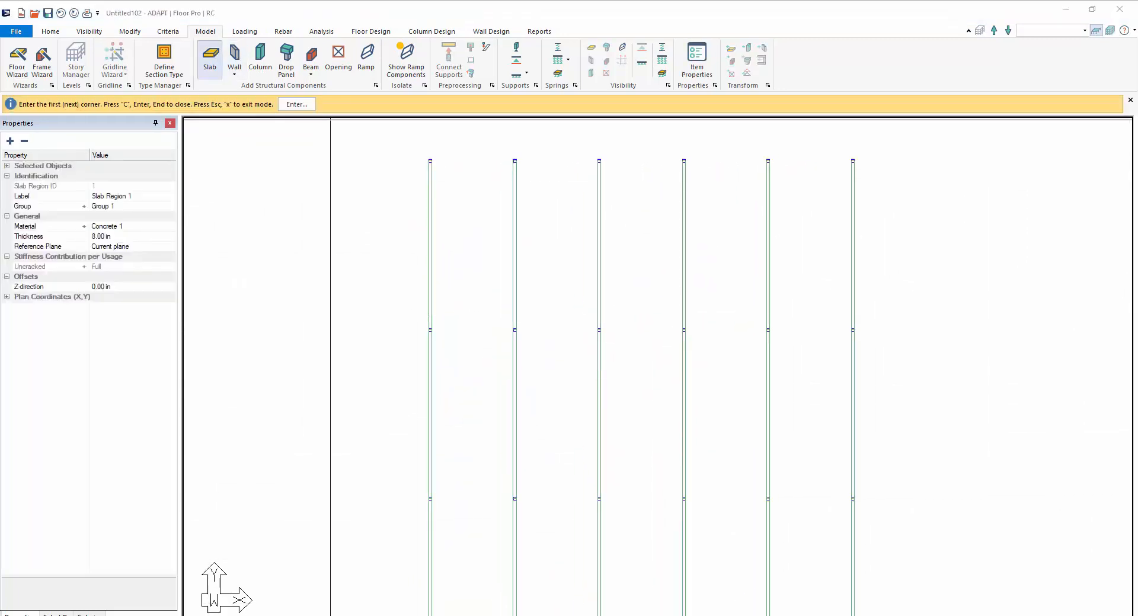
{"action": "left_click", "coordinate": [694, 66]}
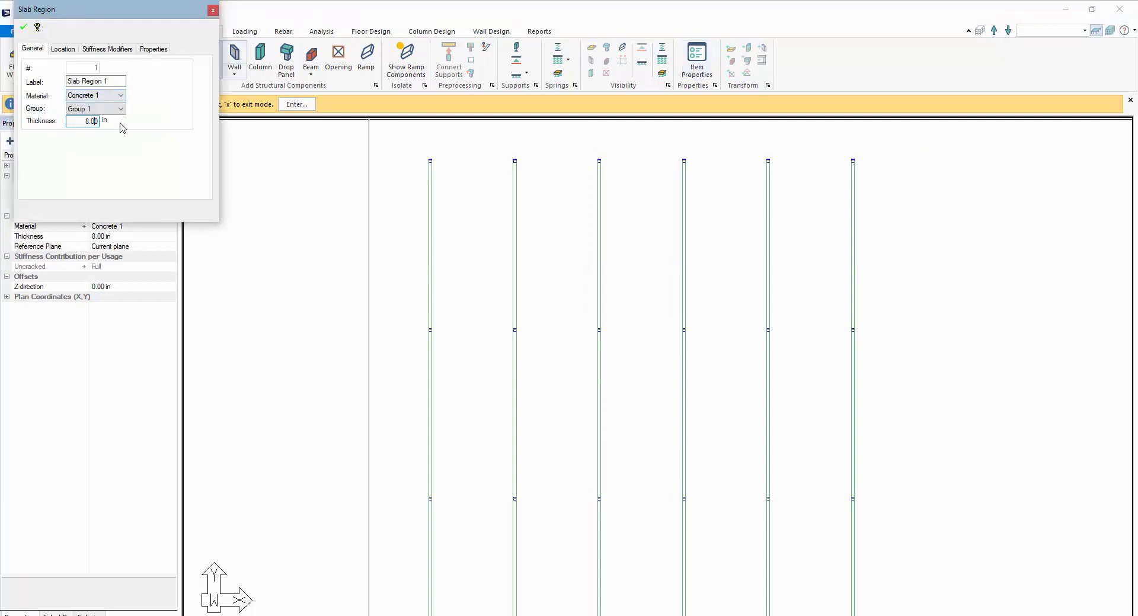
{"action": "left_click", "coordinate": [25, 30]}
Draw the slab's upper edge from the outer corner of the upper-left column to that of the upper-right column.
{"action": "scroll", "coordinate": [455, 162], "scroll_direction": "up", "scroll_amount": 4}
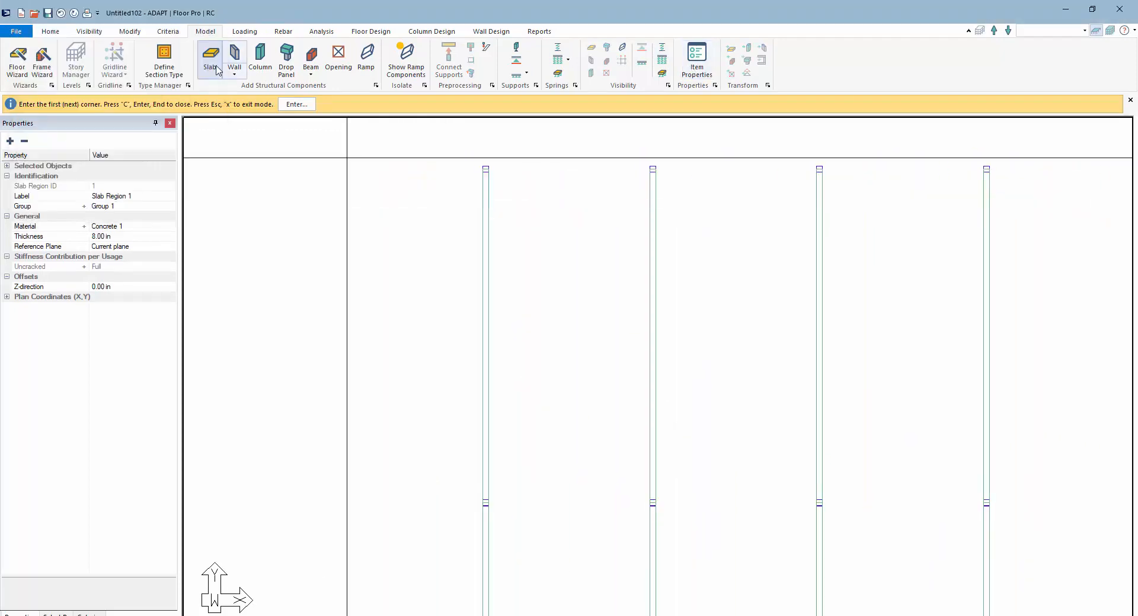
{"action": "scroll", "coordinate": [465, 169], "scroll_direction": "up", "scroll_amount": 2}
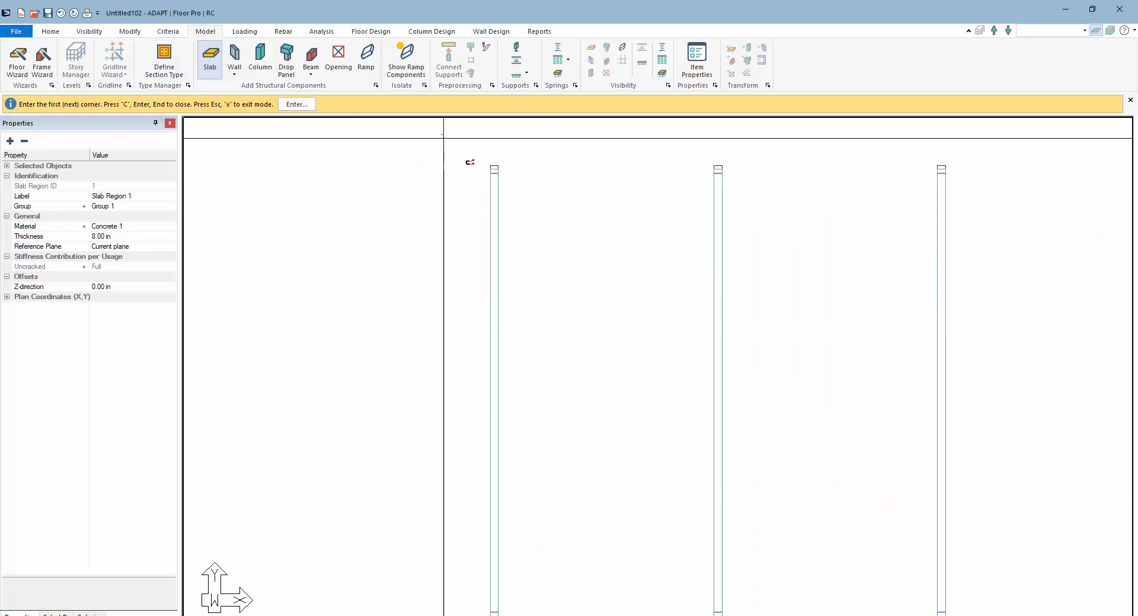
{"action": "left_click", "coordinate": [494, 169]}
{"action": "scroll", "coordinate": [336, 203], "scroll_direction": "down", "scroll_amount": 2}
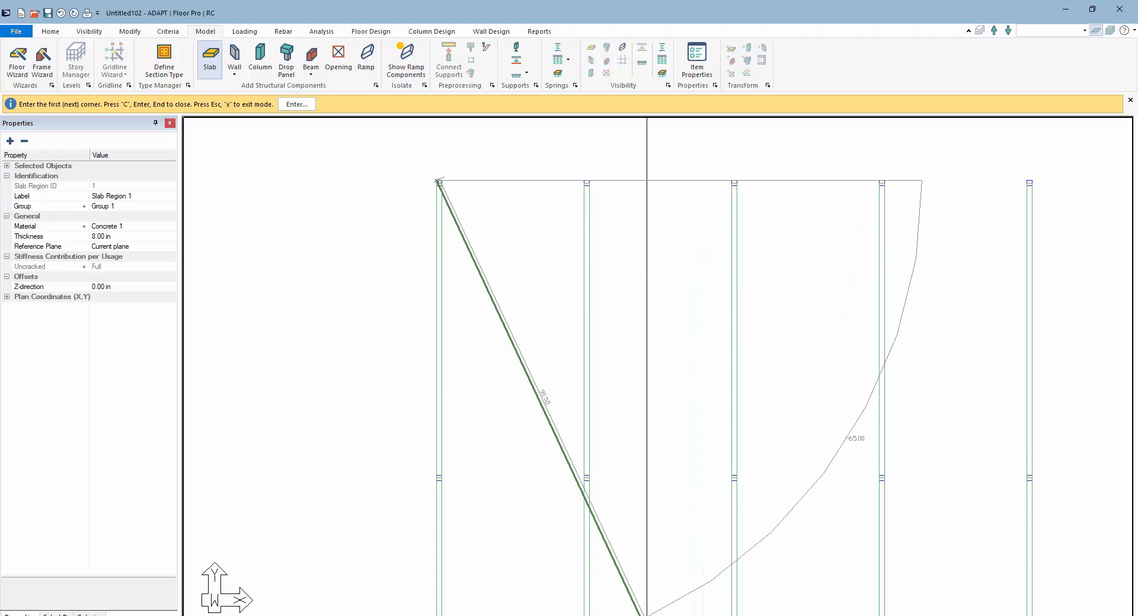
{"action": "middle_click_drag", "start_coordinate": [1095, 188], "coordinate": [833, 234]}
{"action": "scroll", "coordinate": [835, 233], "scroll_direction": "up", "scroll_amount": 5}
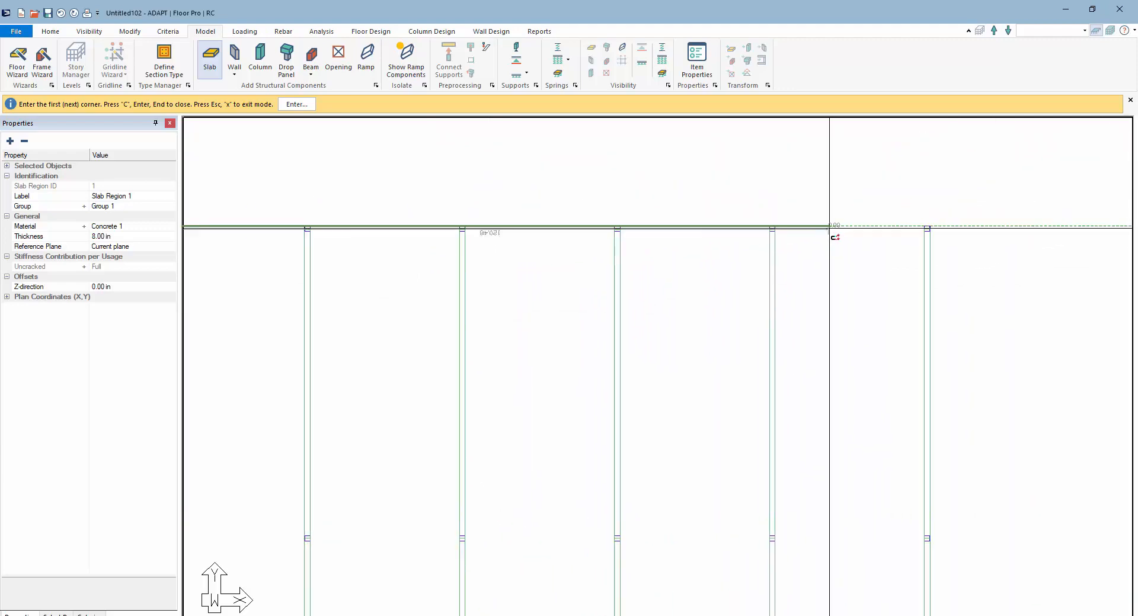
{"action": "left_click", "coordinate": [970, 231]}
{"action": "scroll", "coordinate": [926, 182], "scroll_direction": "down", "scroll_amount": 4}
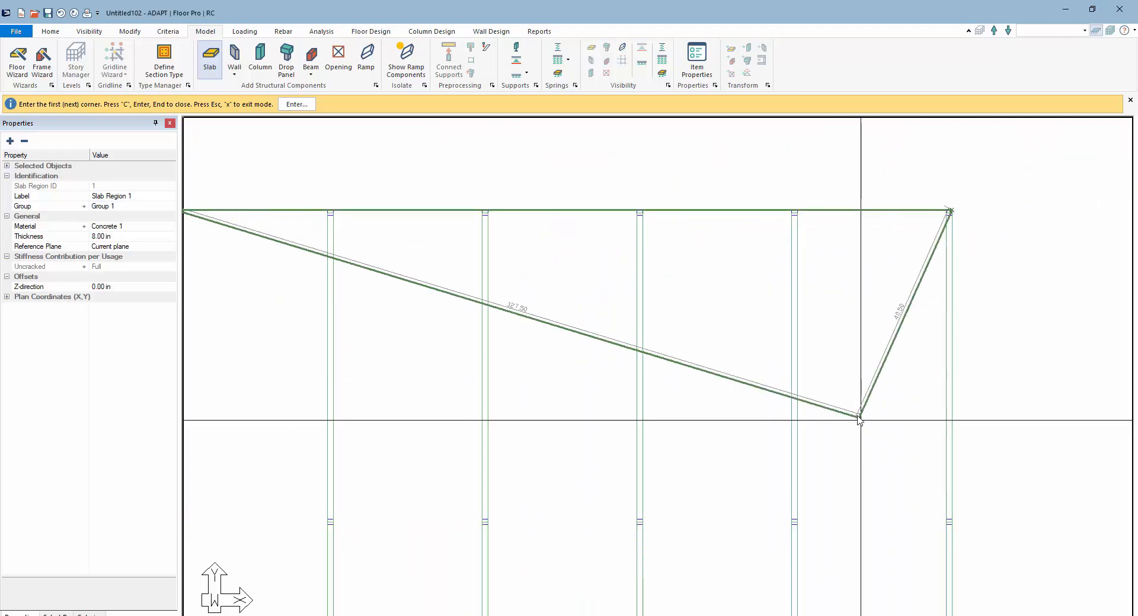
Complete the rectangular slab outline through the outer corners of the lower-right and lower-left columns and close it.
{"action": "middle_click_drag", "start_coordinate": [861, 419], "coordinate": [813, 179]}
{"action": "mouse_move", "coordinate": [835, 474]}
{"action": "middle_mouse_down"}
{"action": "mouse_move", "coordinate": [887, 490]}
{"action": "mouse_move", "coordinate": [856, 233]}
{"action": "mouse_move", "coordinate": [886, 348]}
{"action": "middle_mouse_up"}
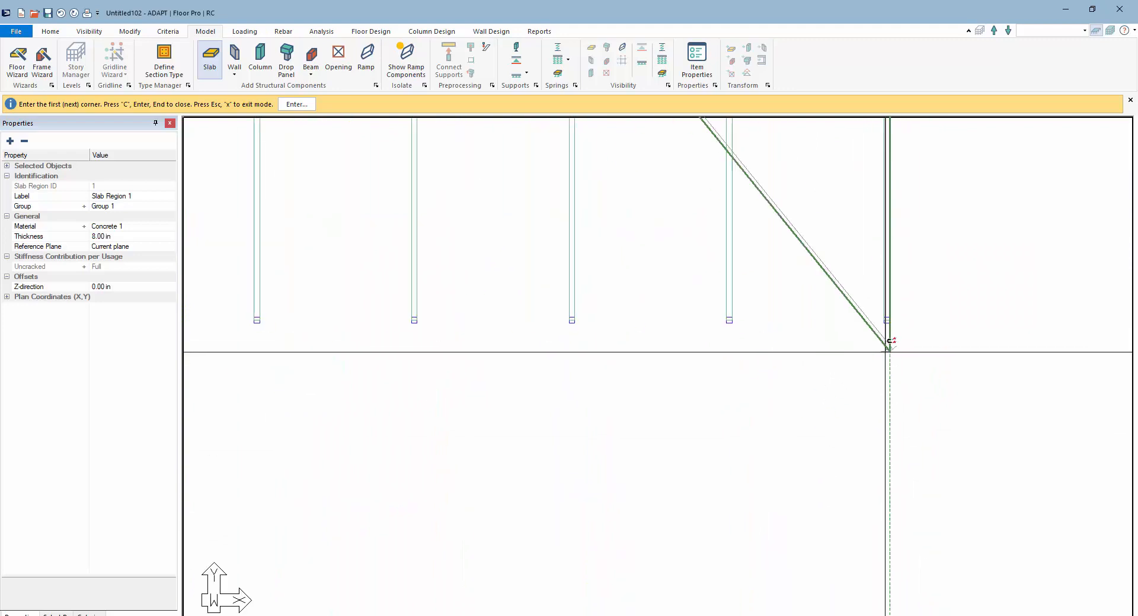
{"action": "scroll", "coordinate": [896, 331], "scroll_direction": "up", "scroll_amount": 2}
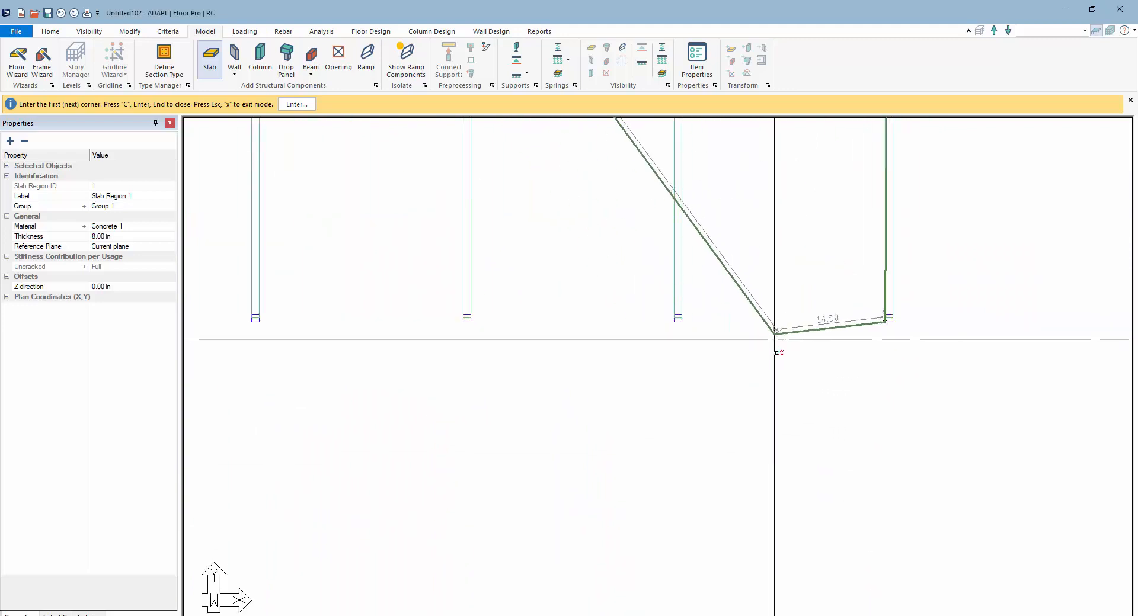
{"action": "scroll", "coordinate": [895, 320], "scroll_direction": "up", "scroll_amount": 2}
{"action": "left_click", "coordinate": [892, 321]}
{"action": "scroll", "coordinate": [911, 430], "scroll_direction": "down", "scroll_amount": 6}
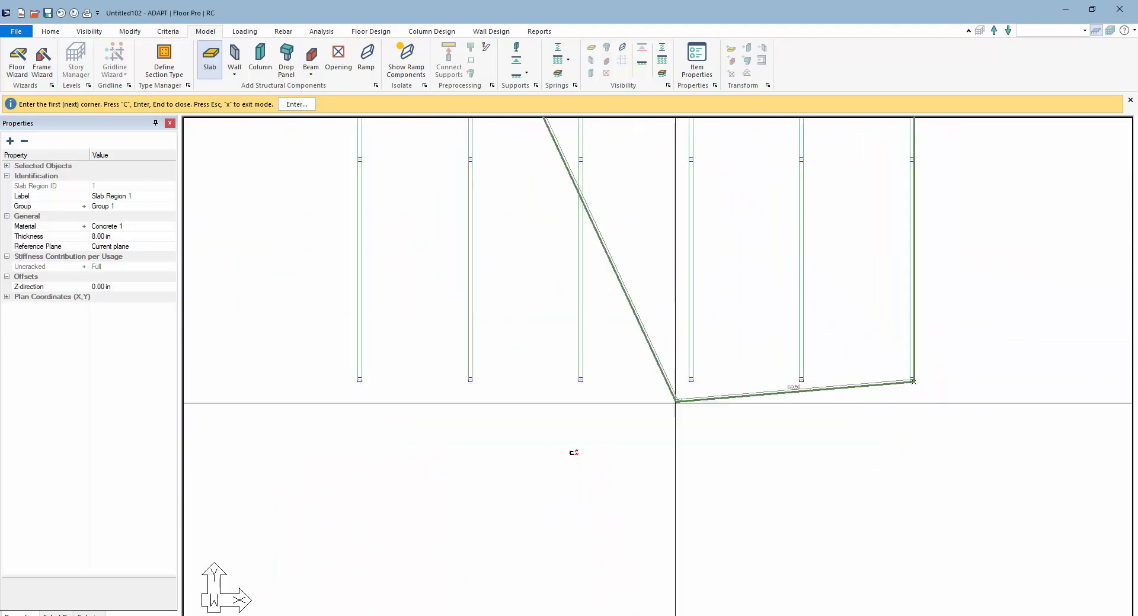
{"action": "scroll", "coordinate": [397, 401], "scroll_direction": "up", "scroll_amount": 2}
{"action": "scroll", "coordinate": [370, 398], "scroll_direction": "up", "scroll_amount": 2}
{"action": "left_click", "coordinate": [338, 373]}
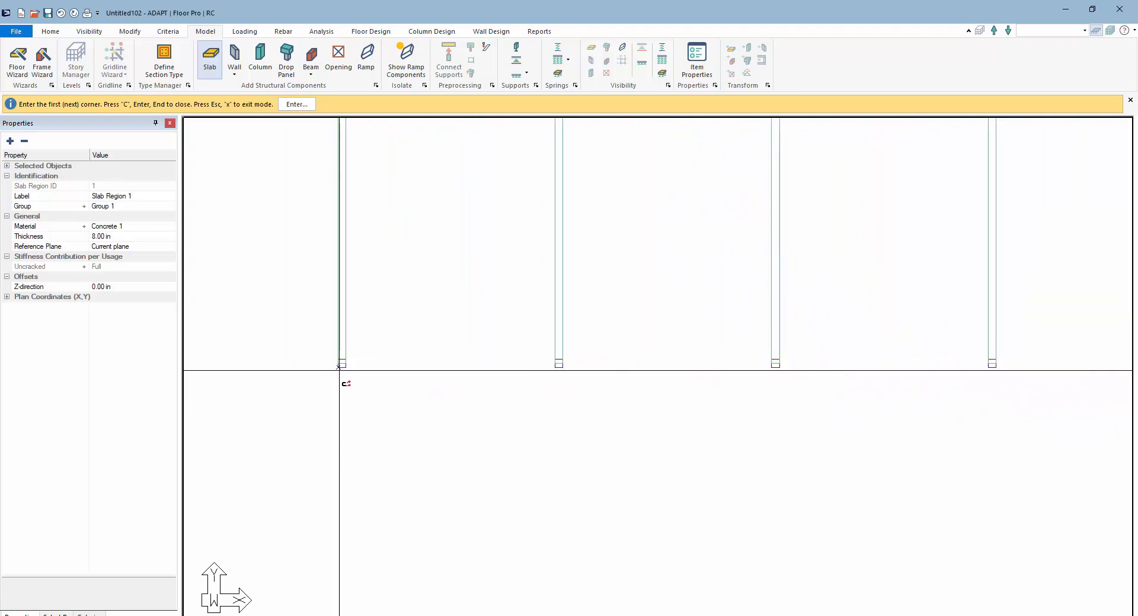
{"action": "scroll", "coordinate": [338, 375], "scroll_direction": "down", "scroll_amount": 2}
{"action": "scroll", "coordinate": [359, 471], "scroll_direction": "down", "scroll_amount": 5}
{"action": "key", "text": "Escape"}
Create a section cut across all six beam lines between the first and second column rows, inserting it beside the plan.
{"action": "middle_click_drag", "start_coordinate": [358, 306], "coordinate": [362, 379]}
{"action": "scroll", "coordinate": [366, 381], "scroll_direction": "down", "scroll_amount": 3}
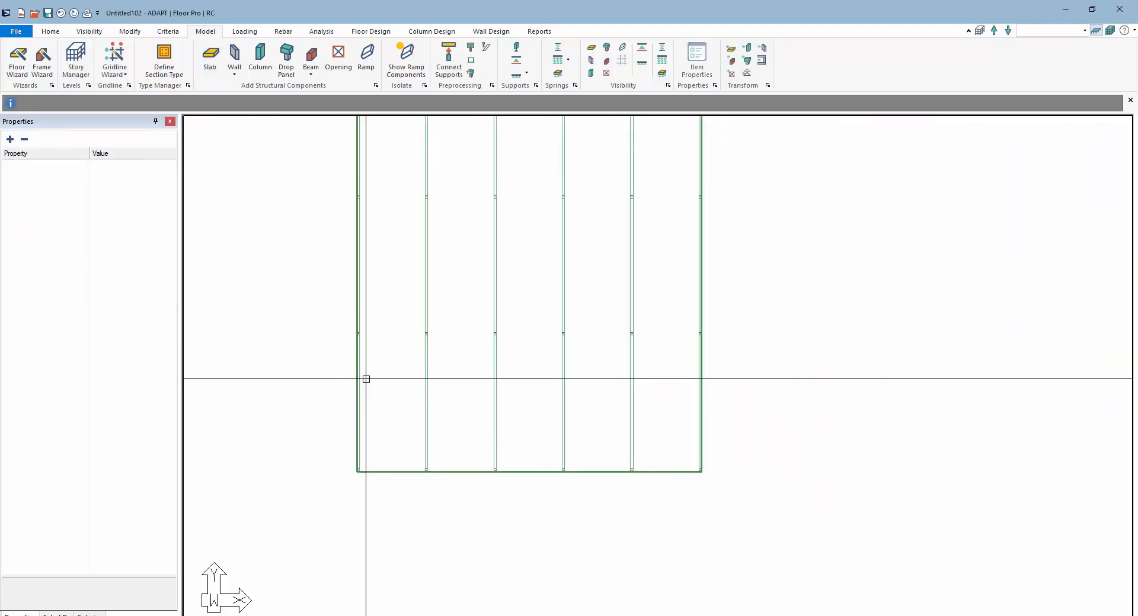
{"action": "middle_click_drag", "start_coordinate": [391, 266], "coordinate": [403, 378]}
{"action": "middle_click_drag", "start_coordinate": [457, 346], "coordinate": [458, 320]}
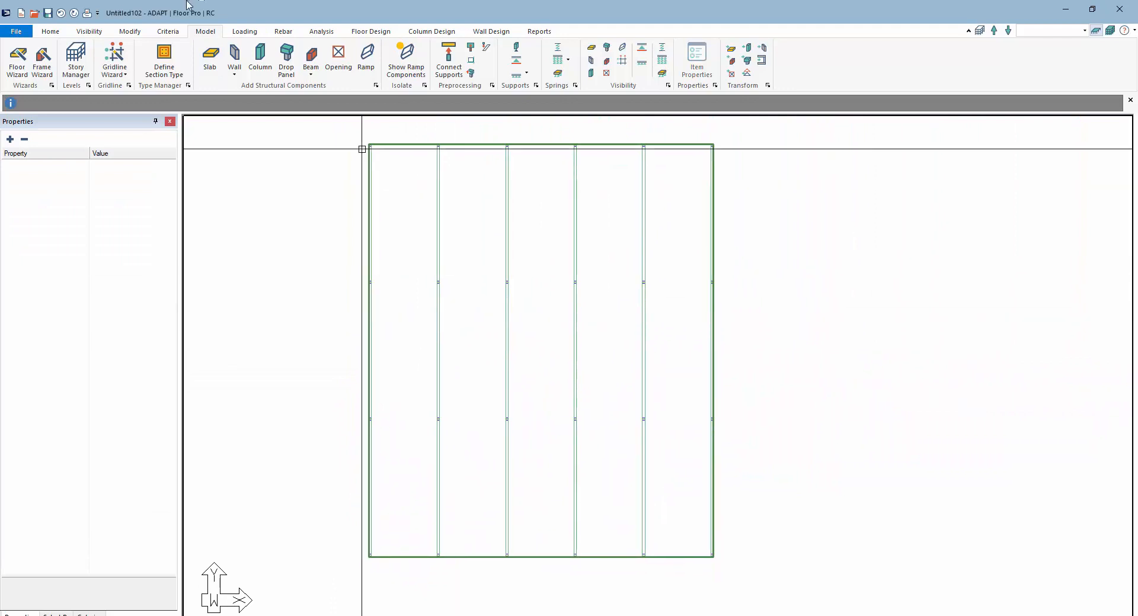
{"action": "left_click", "coordinate": [89, 32]}
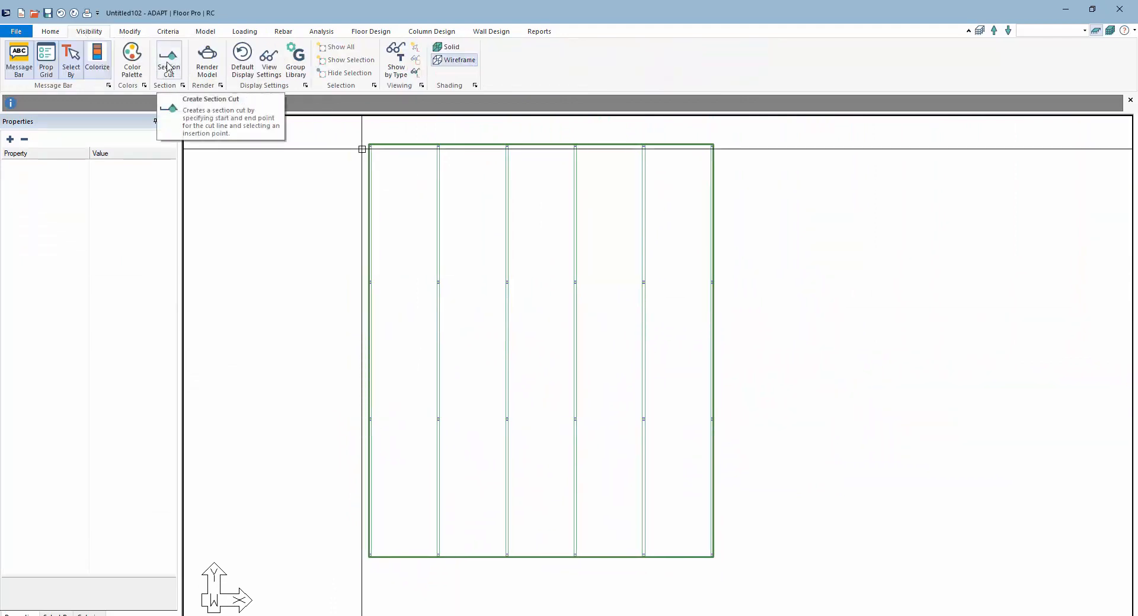
{"action": "left_click", "coordinate": [168, 67]}
{"action": "left_click", "coordinate": [336, 207]}
{"action": "left_click", "coordinate": [769, 222]}
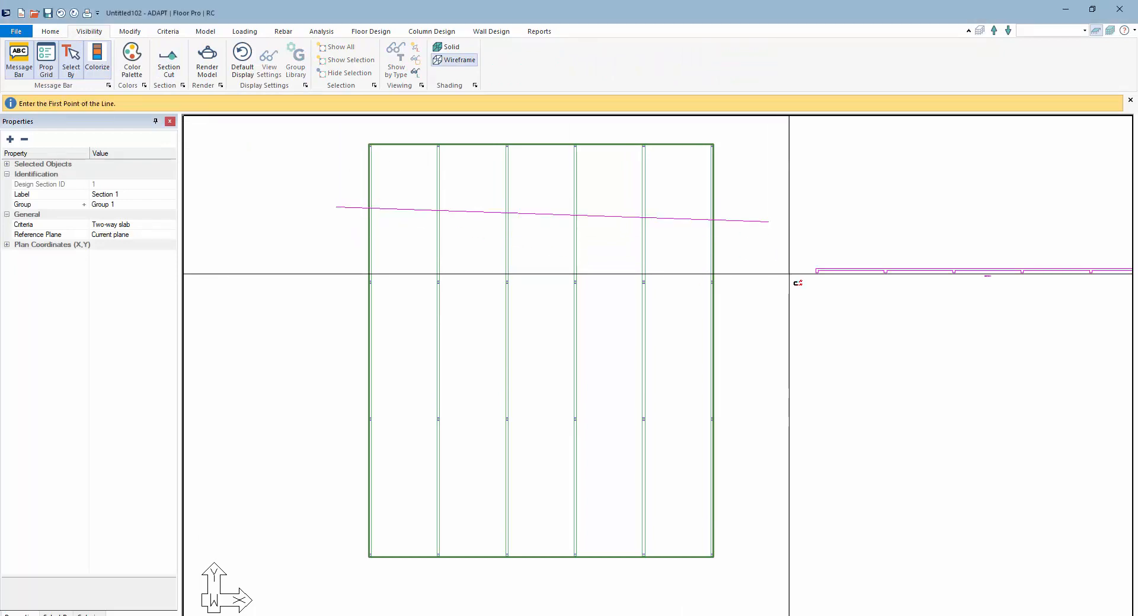
Create a second section cut through the second column row across all six beam lines, inserting it beneath the first section.
{"action": "middle_click_drag", "start_coordinate": [874, 279], "coordinate": [651, 219]}
{"action": "scroll", "coordinate": [1057, 244], "scroll_direction": "down", "scroll_amount": 3}
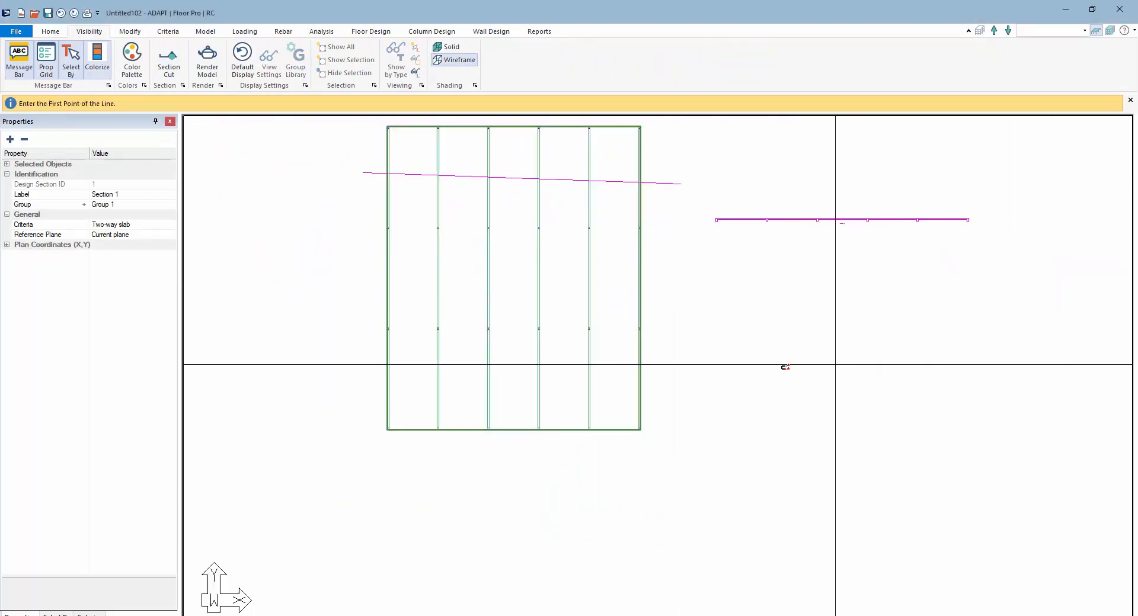
{"action": "scroll", "coordinate": [364, 231], "scroll_direction": "up", "scroll_amount": 2}
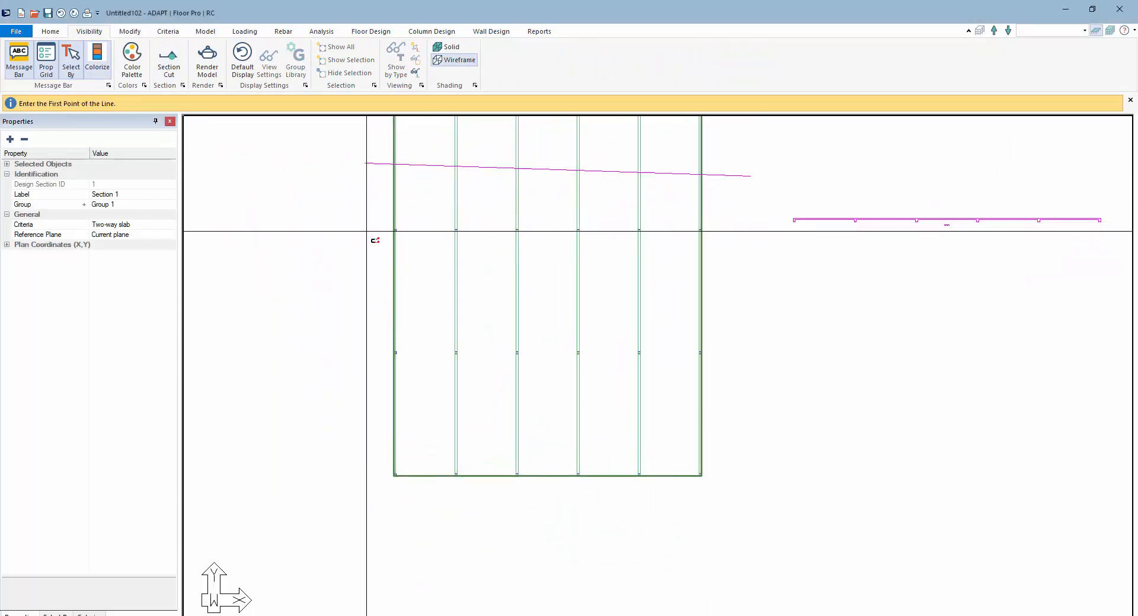
{"action": "left_click", "coordinate": [366, 230]}
{"action": "left_click", "coordinate": [738, 231]}
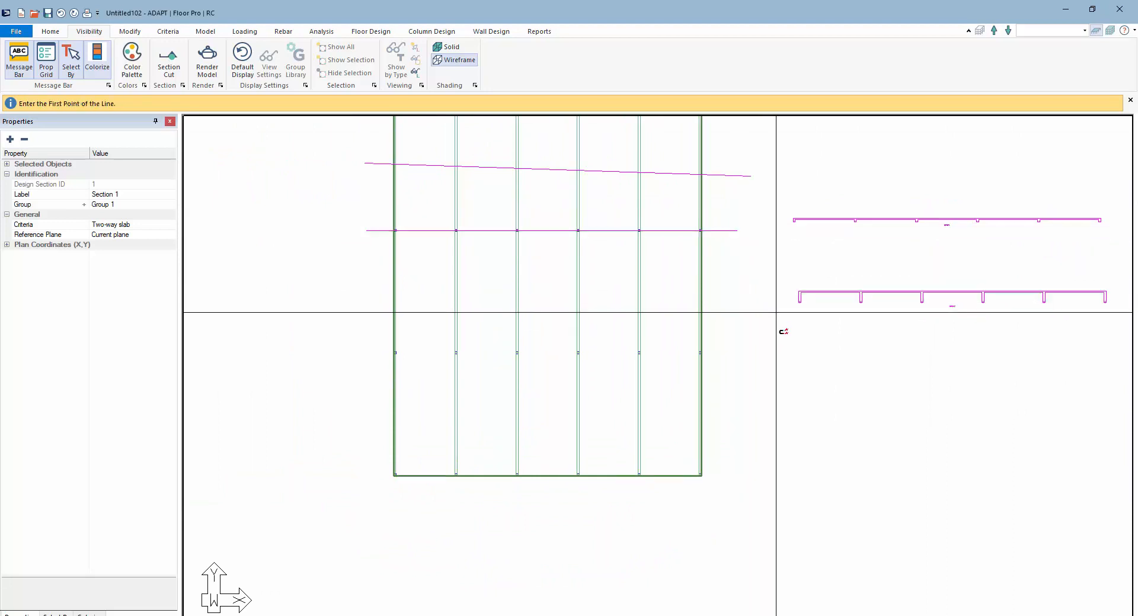
{"action": "middle_click_drag", "start_coordinate": [776, 376], "coordinate": [775, 376]}
{"action": "scroll", "coordinate": [869, 354], "scroll_direction": "down", "scroll_amount": 3}
Delete both section cuts together with their inserted section drawings.
{"action": "key", "text": "Escape"}
{"action": "left_click_drag", "start_coordinate": [917, 372], "coordinate": [830, 219]}
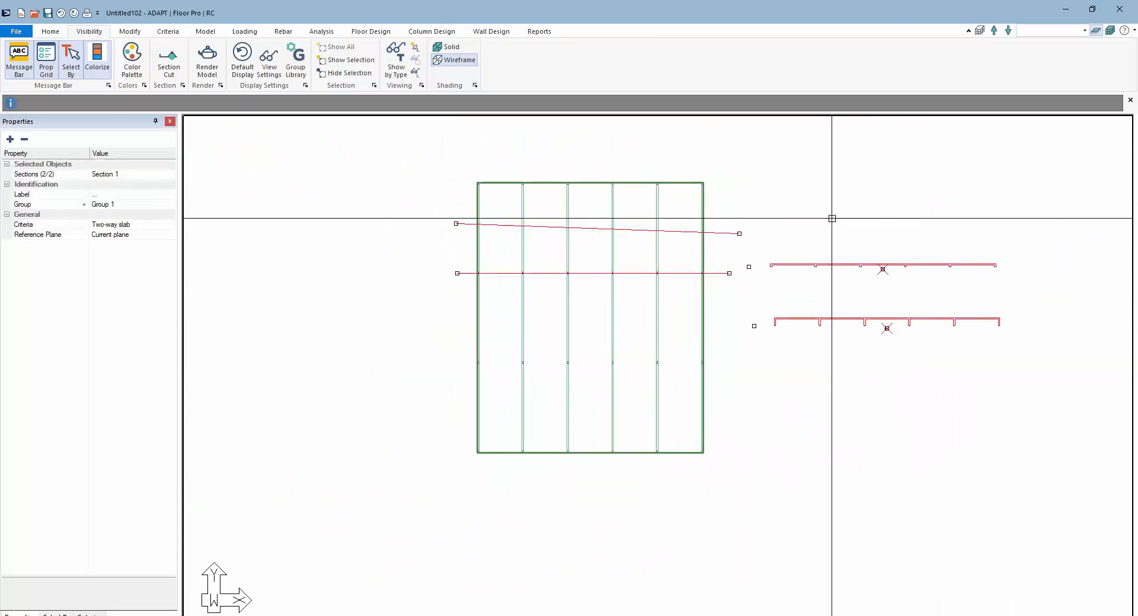
{"action": "key", "text": "Delete"}
{"action": "scroll", "coordinate": [525, 329], "scroll_direction": "up", "scroll_amount": 2}
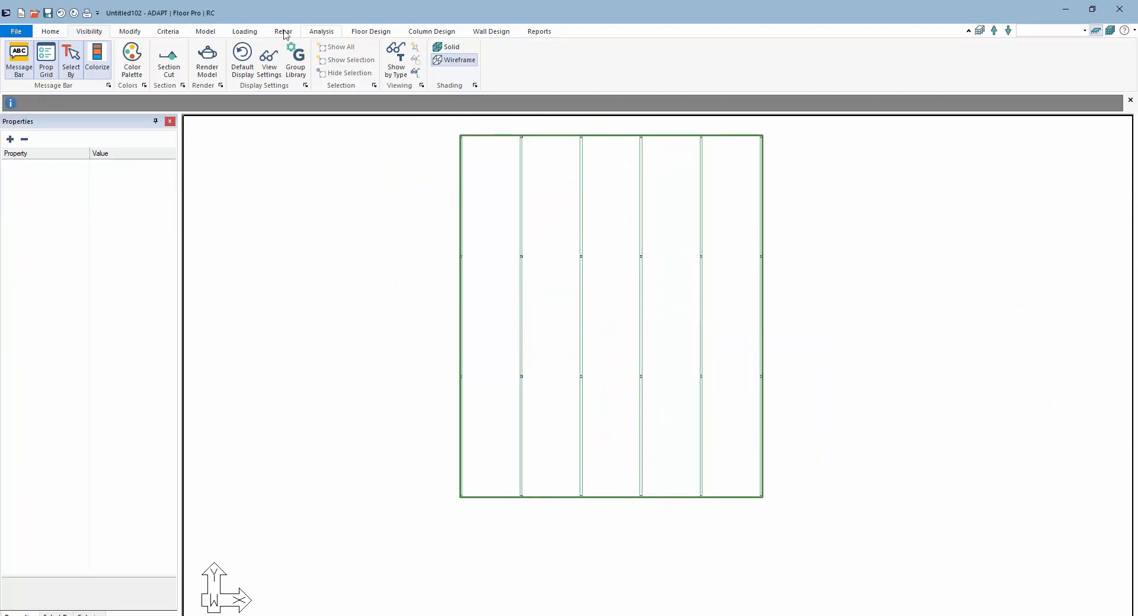
{"action": "left_click", "coordinate": [205, 32]}
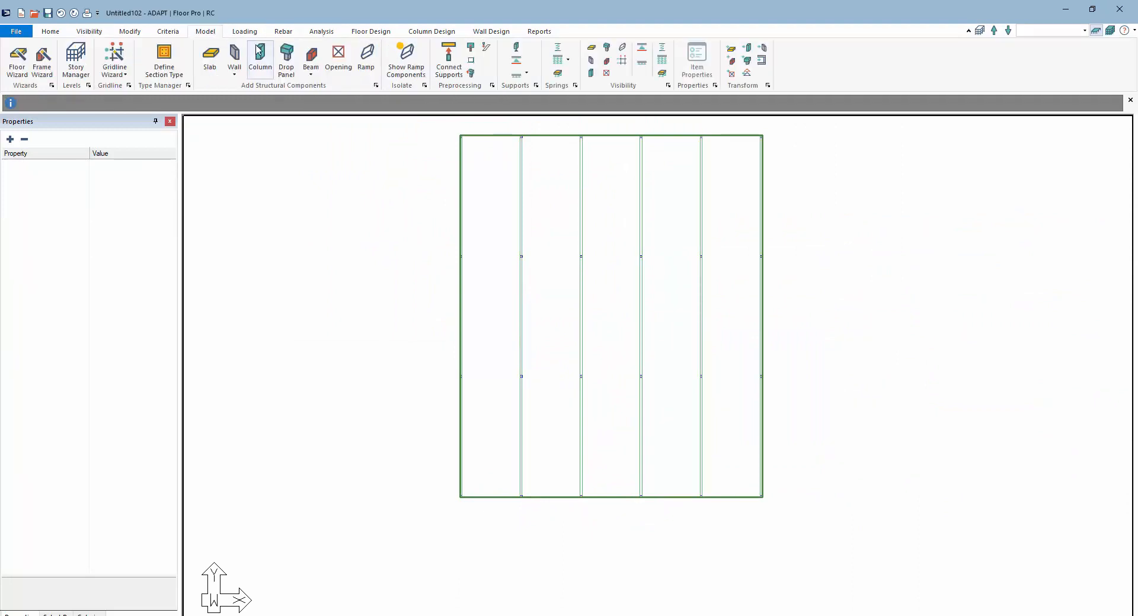
{"action": "left_click", "coordinate": [311, 59]}
{"action": "scroll", "coordinate": [482, 263], "scroll_direction": "up", "scroll_amount": 2}
{"action": "left_click", "coordinate": [461, 256]}
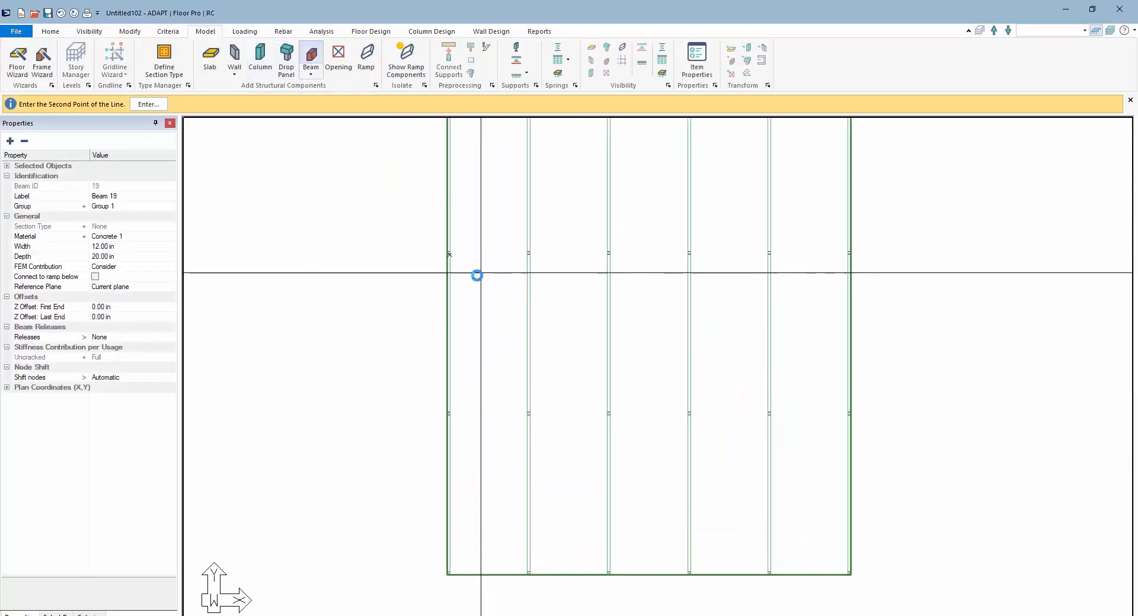
{"action": "scroll", "coordinate": [459, 264], "scroll_direction": "up", "scroll_amount": 7}
{"action": "key", "text": "Escape"}
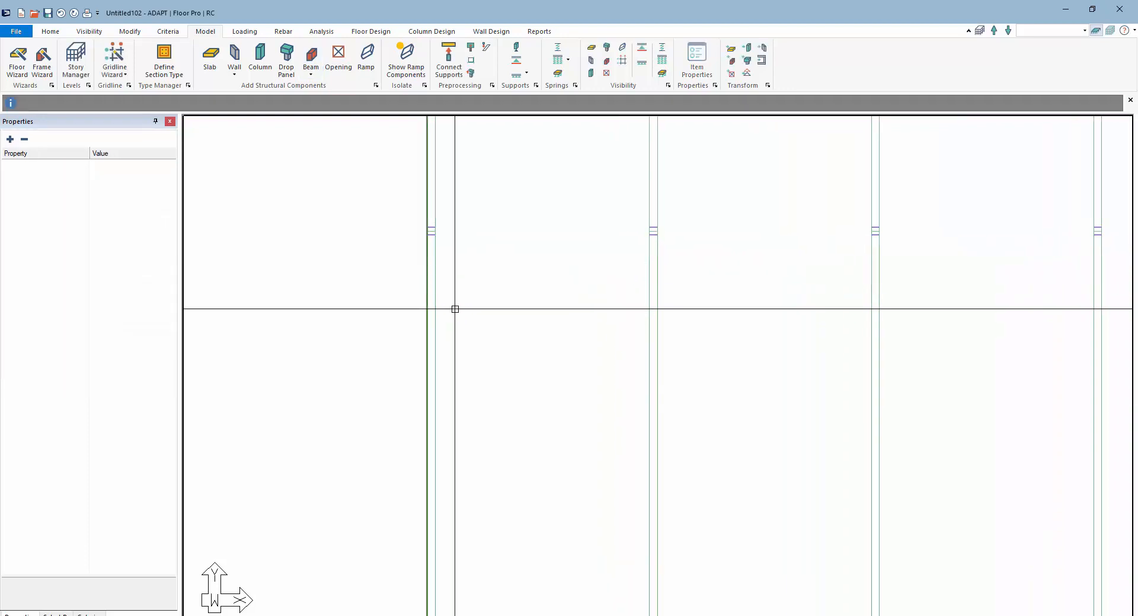
Model two 12 × 20 in Concrete 1 beams along the second column row, from the leftmost column to the third.
{"action": "left_click", "coordinate": [309, 64]}
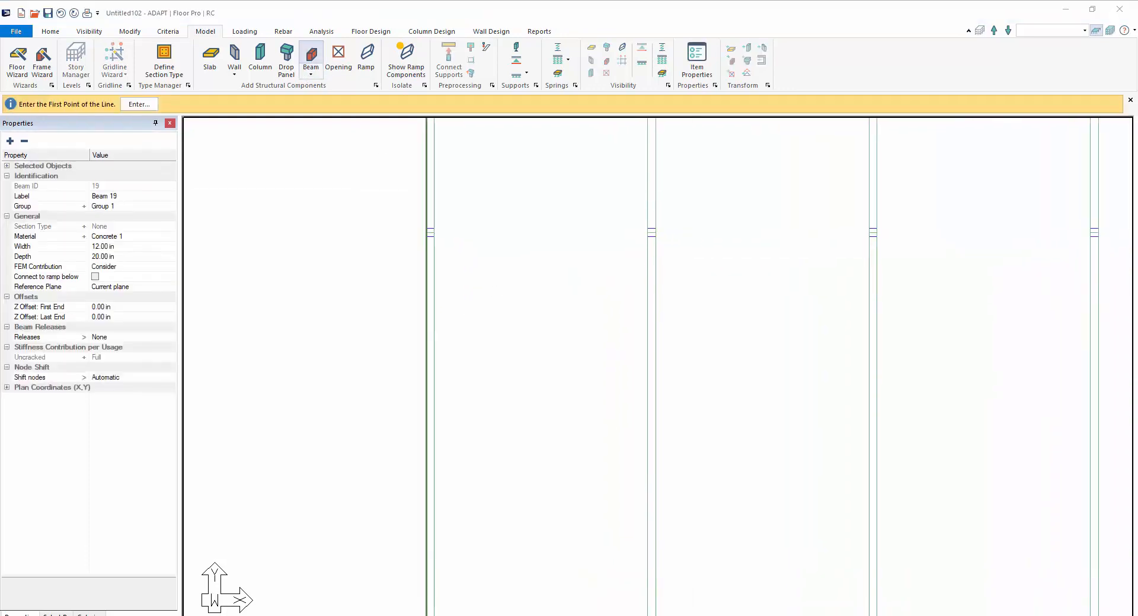
{"action": "left_click", "coordinate": [430, 232]}
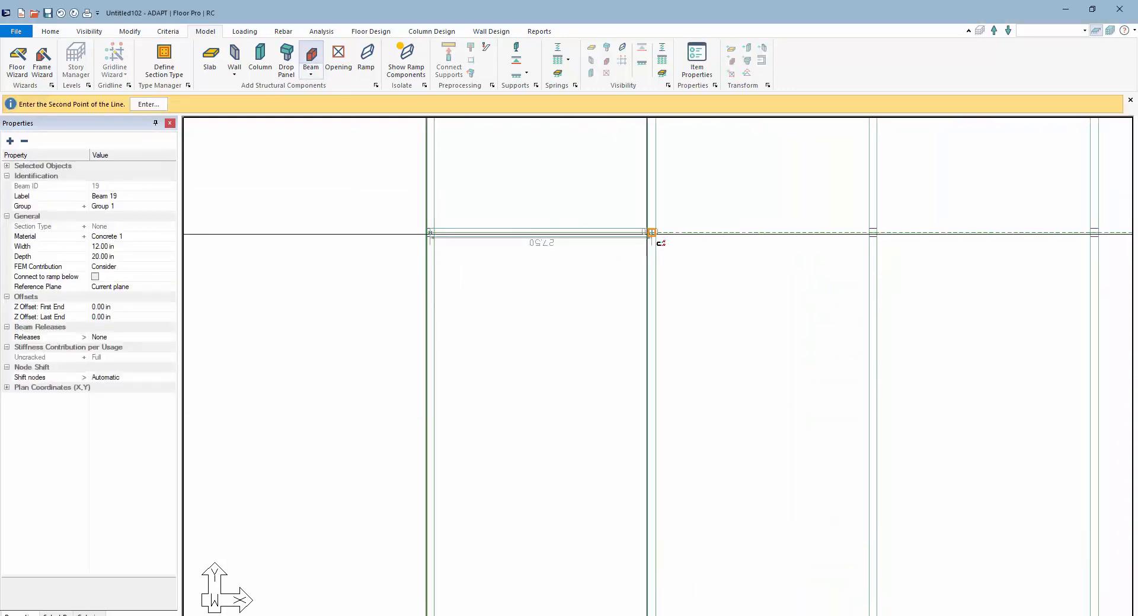
{"action": "scroll", "coordinate": [771, 275], "scroll_direction": "down", "scroll_amount": 3}
{"action": "scroll", "coordinate": [498, 252], "scroll_direction": "up", "scroll_amount": 2}
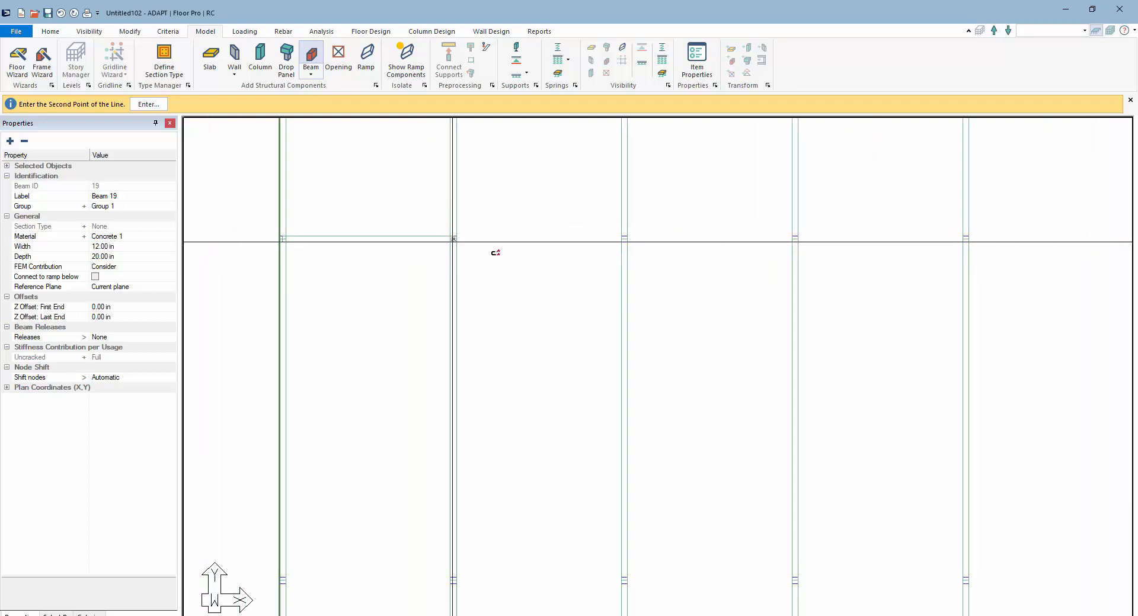
{"action": "left_click", "coordinate": [624, 239]}
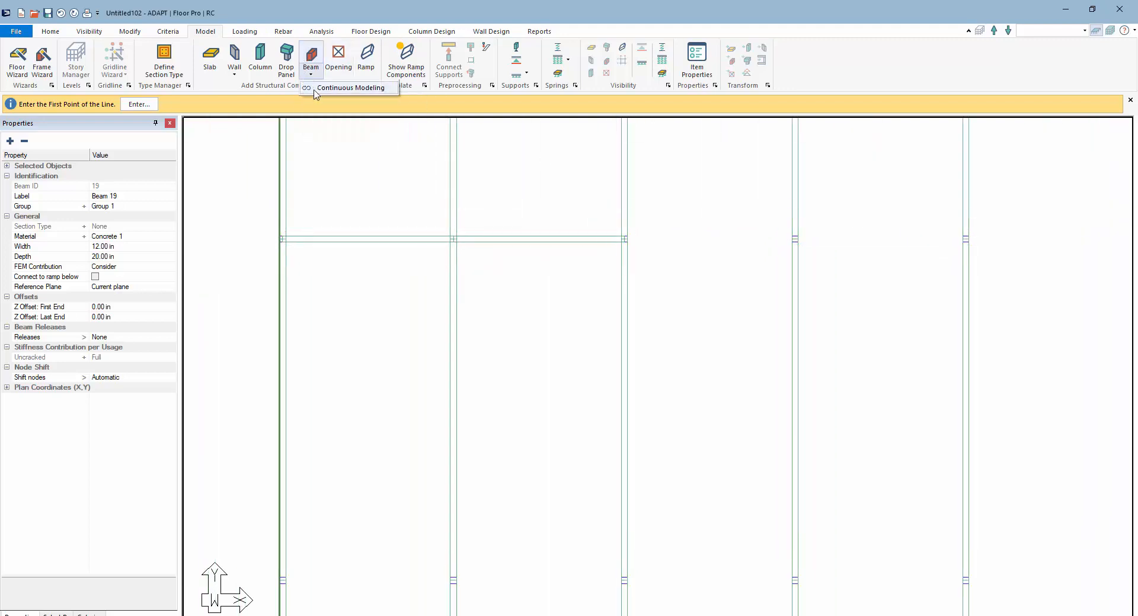
Turn on continuous beam modeling and add the remaining three beams from the third to the last column of the second row.
{"action": "left_click", "coordinate": [625, 238]}
{"action": "left_click", "coordinate": [795, 239]}
{"action": "left_click", "coordinate": [795, 239]}
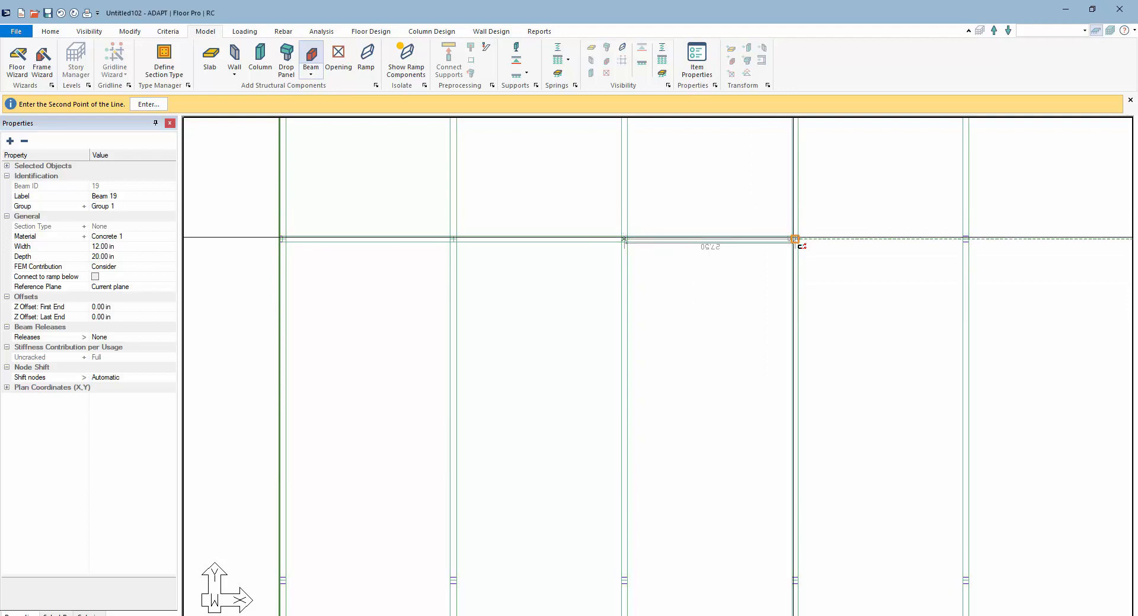
{"action": "middle_click_drag", "start_coordinate": [967, 245], "coordinate": [853, 243]}
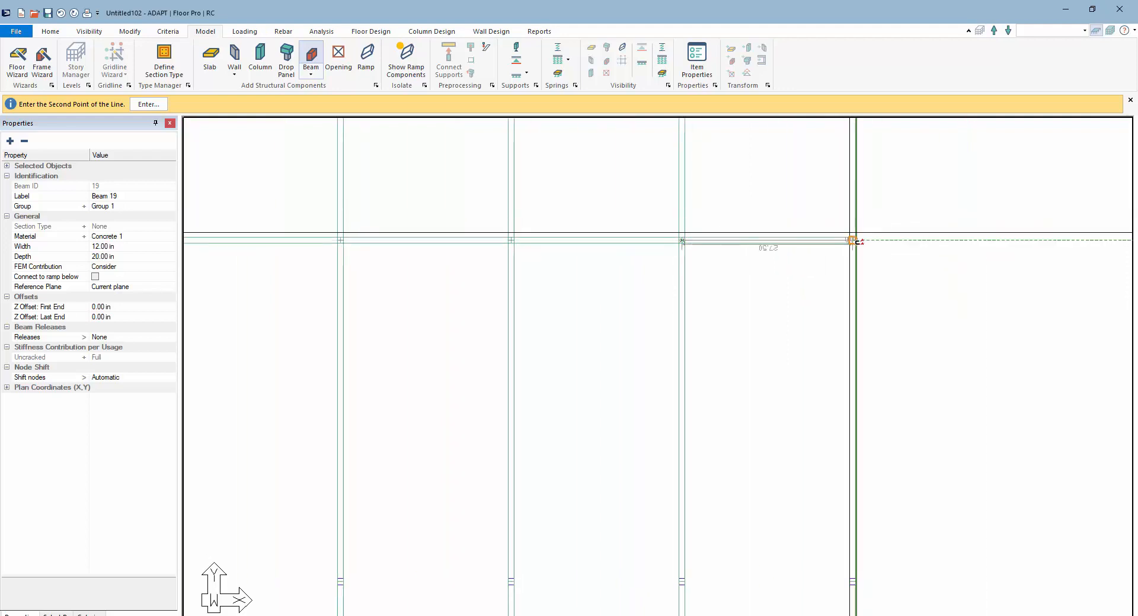
{"action": "key", "text": "Escape"}
Model five 12 × 20 in beams along the third column row, column to column from the left edge to the right edge.
{"action": "middle_click_drag", "start_coordinate": [495, 286], "coordinate": [711, 223]}
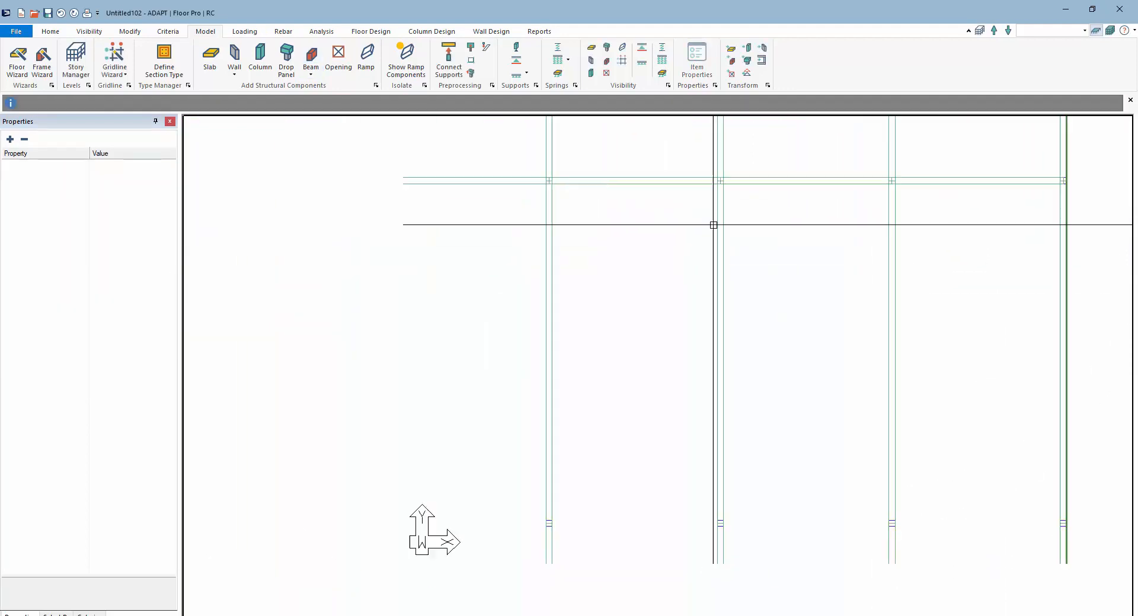
{"action": "scroll", "coordinate": [711, 224], "scroll_direction": "down", "scroll_amount": 2}
{"action": "left_click", "coordinate": [311, 58]}
{"action": "middle_click_drag", "start_coordinate": [394, 201], "coordinate": [373, 324]}
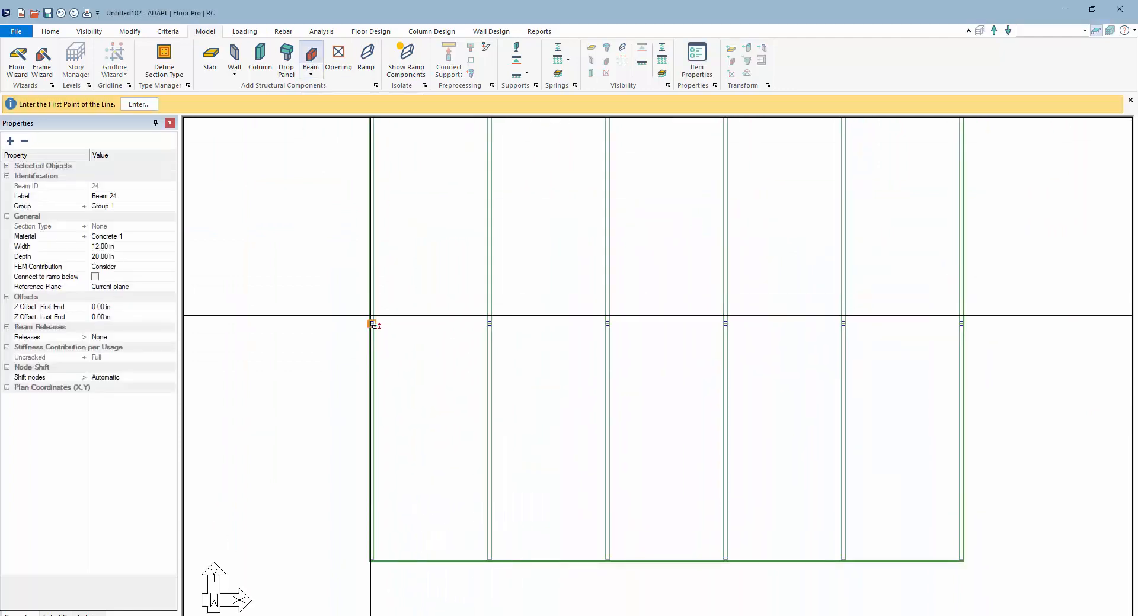
{"action": "left_click", "coordinate": [371, 324]}
{"action": "left_click", "coordinate": [490, 324]}
{"action": "left_click", "coordinate": [607, 323]}
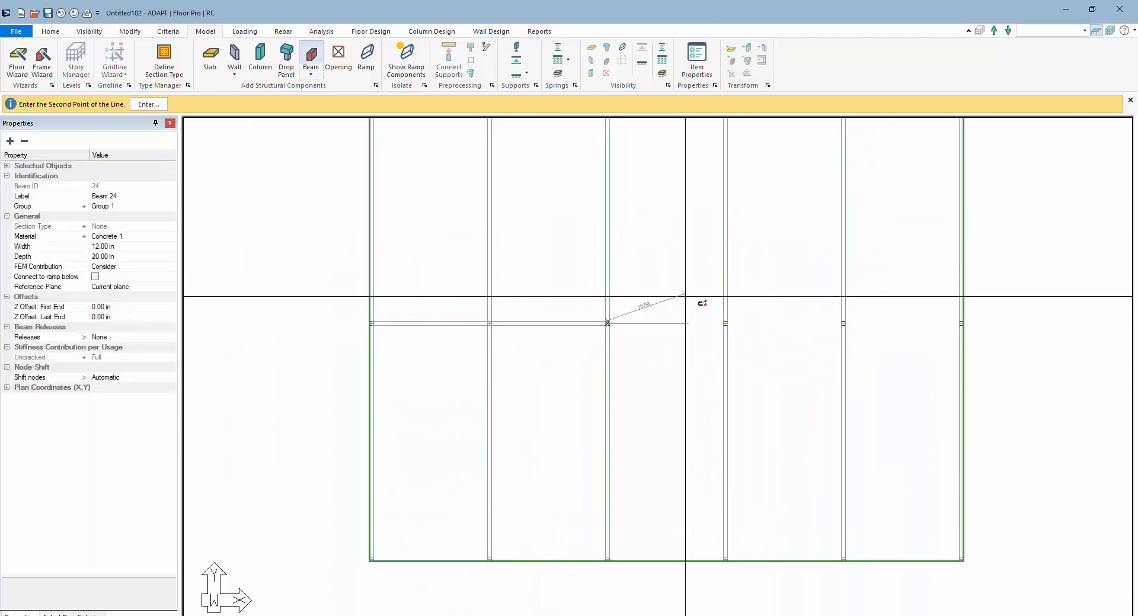
{"action": "left_click", "coordinate": [725, 323]}
{"action": "left_click", "coordinate": [843, 324]}
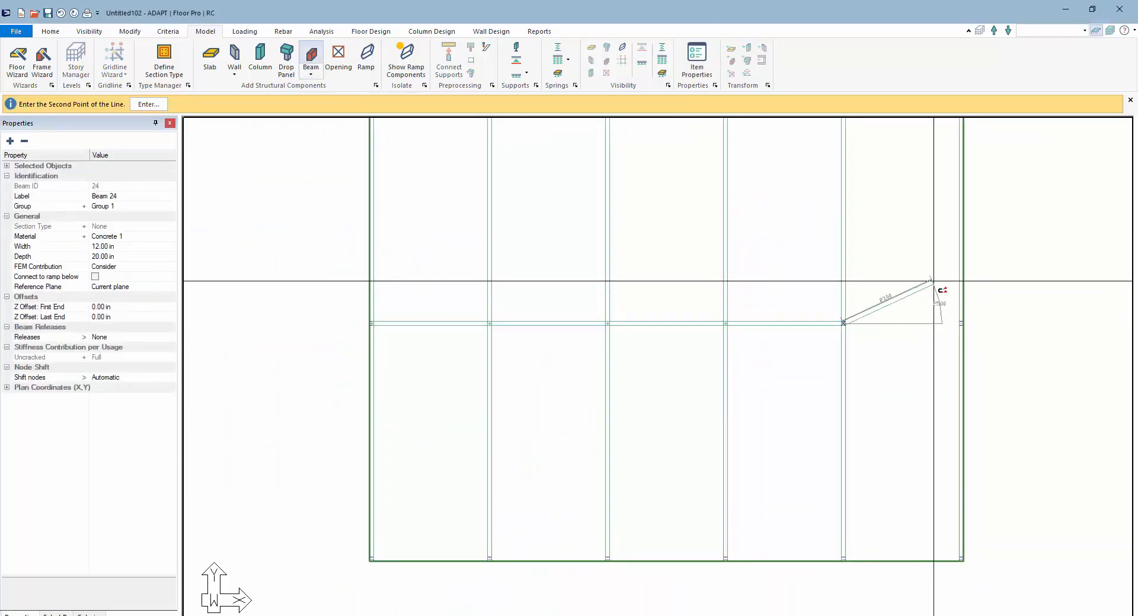
{"action": "left_click", "coordinate": [961, 324]}
{"action": "key", "text": "Escape"}
{"action": "scroll", "coordinate": [648, 396], "scroll_direction": "down", "scroll_amount": 3}
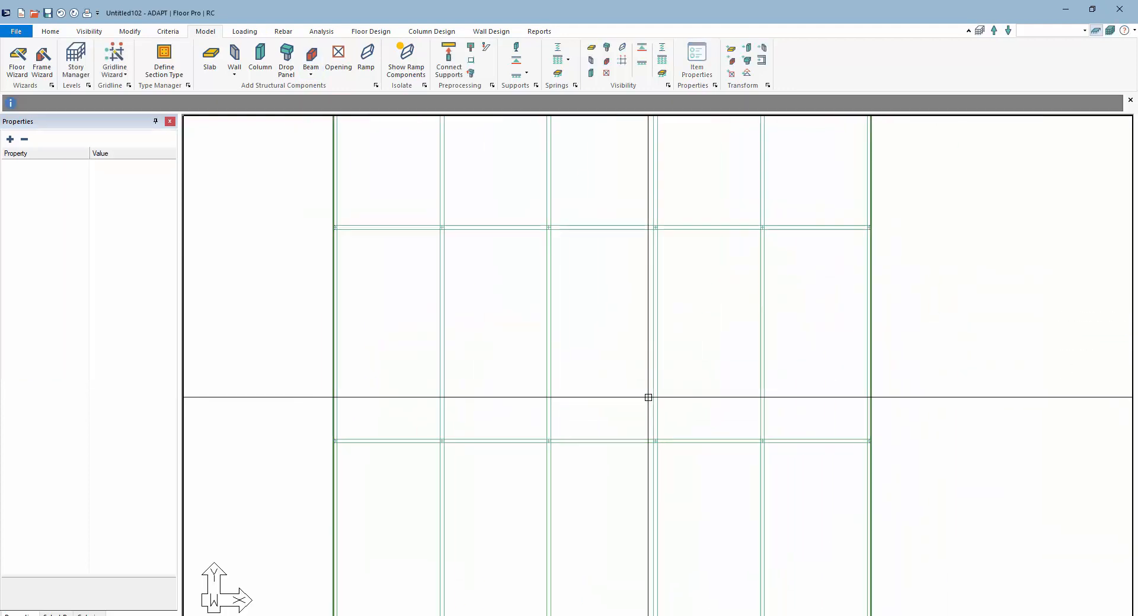
{"action": "left_click", "coordinate": [312, 64]}
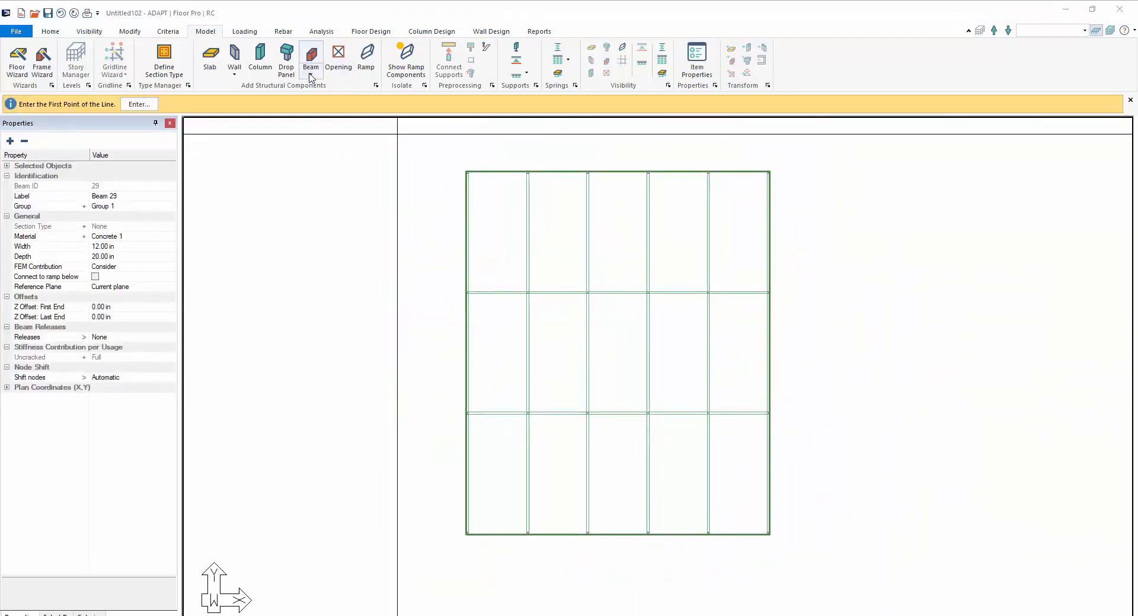
{"action": "left_click", "coordinate": [310, 73]}
{"action": "key", "text": "Escape"}
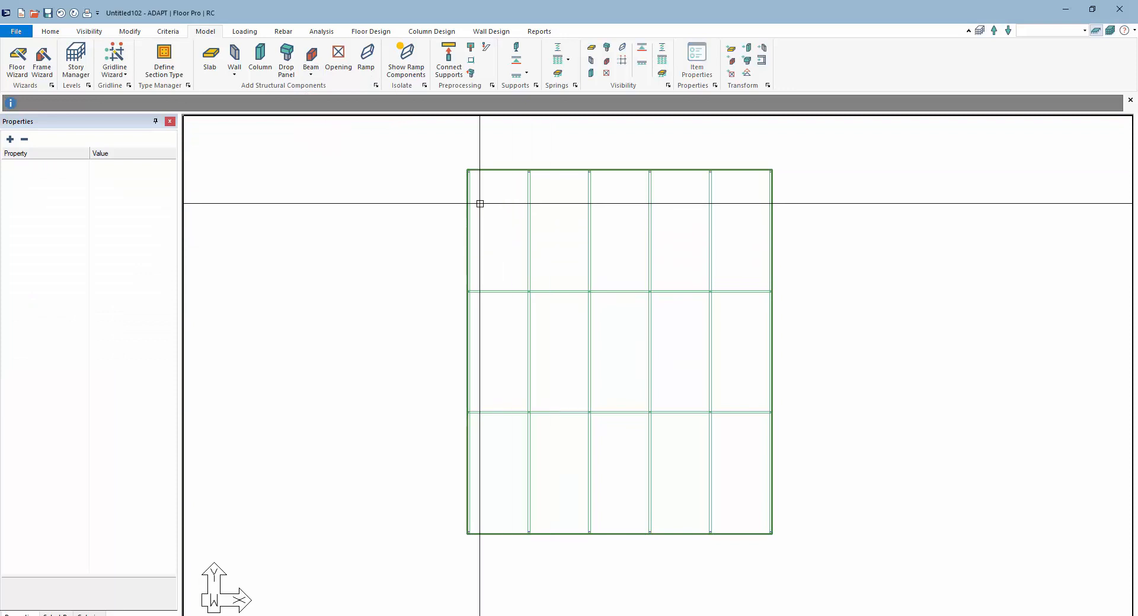
Select the slab region and create a Dead load patch load over it with the Patch Load Wizard.
{"action": "scroll", "coordinate": [532, 261], "scroll_direction": "down", "scroll_amount": 1}
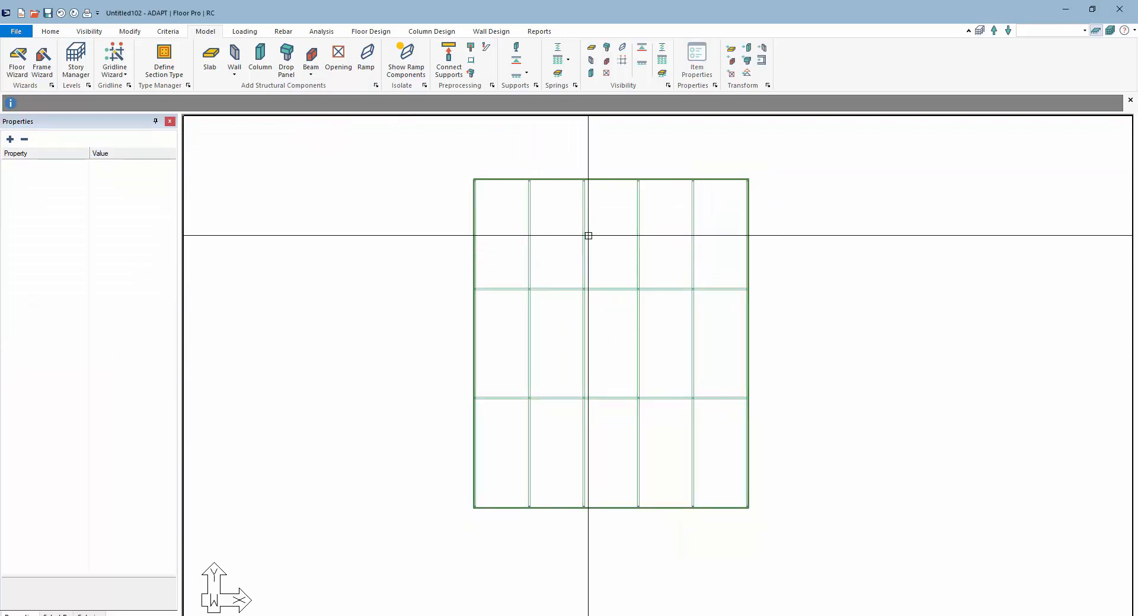
{"action": "scroll", "coordinate": [588, 237], "scroll_direction": "up", "scroll_amount": 1}
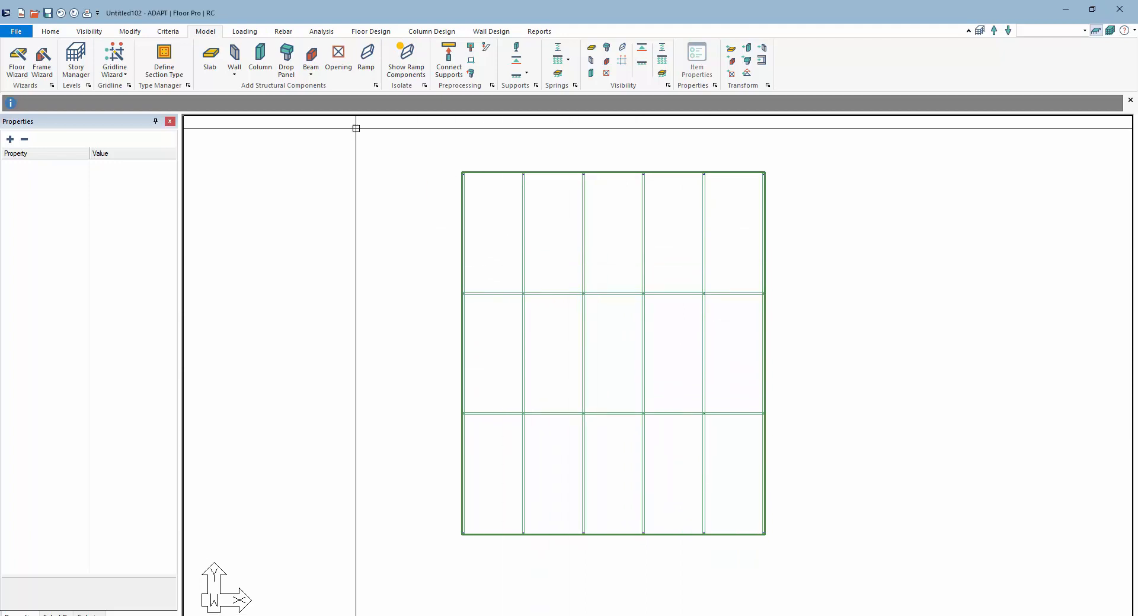
{"action": "middle_click_drag", "start_coordinate": [419, 288], "coordinate": [382, 277]}
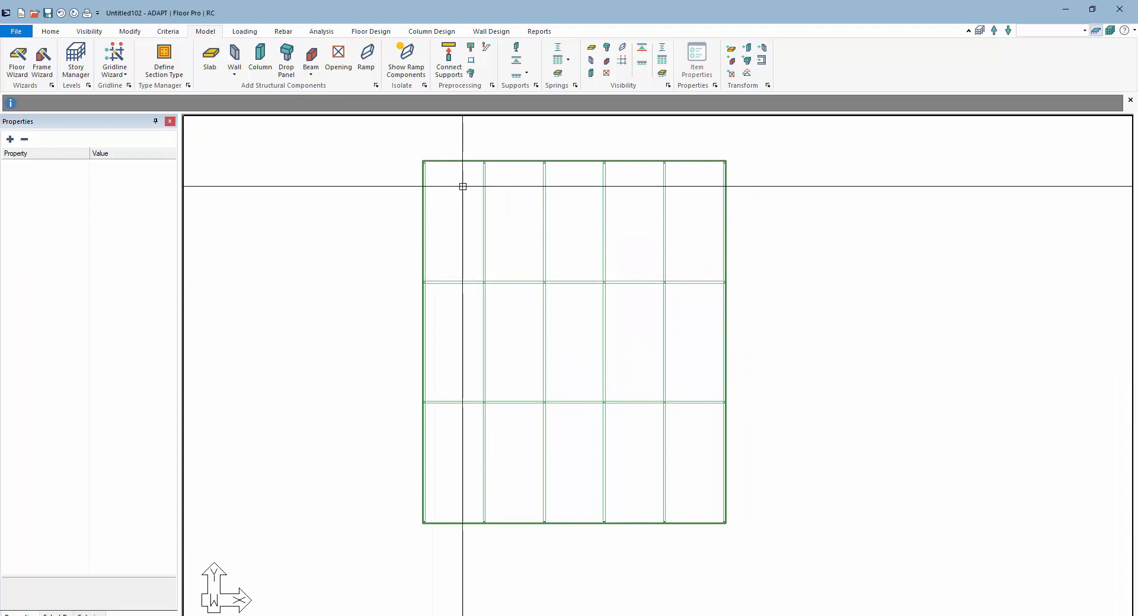
{"action": "left_click", "coordinate": [448, 161]}
{"action": "left_click", "coordinate": [243, 31]}
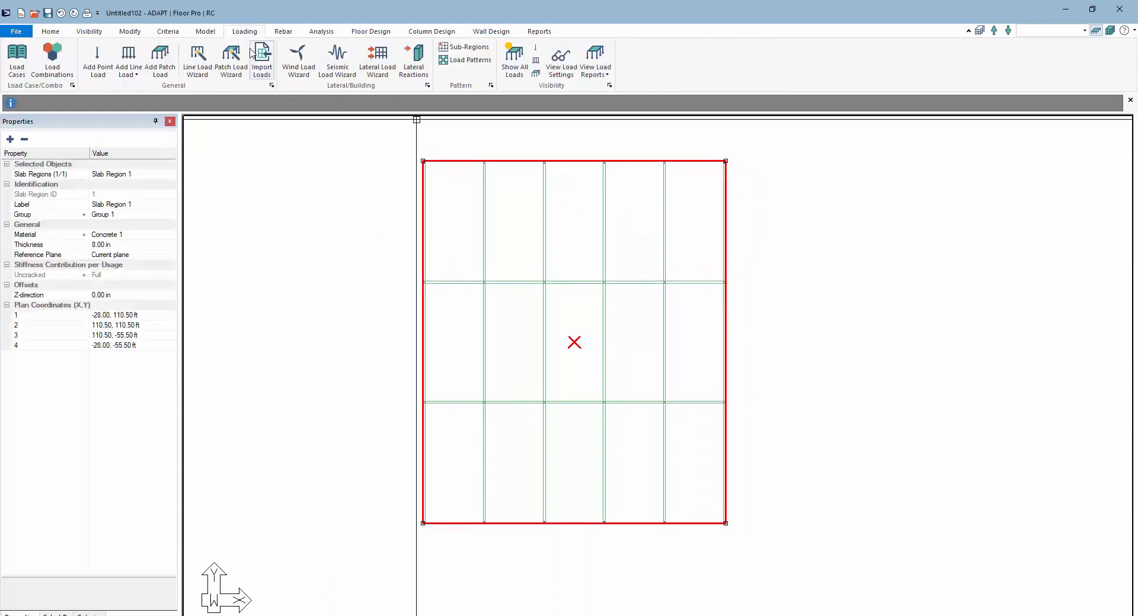
{"action": "left_click", "coordinate": [231, 70]}
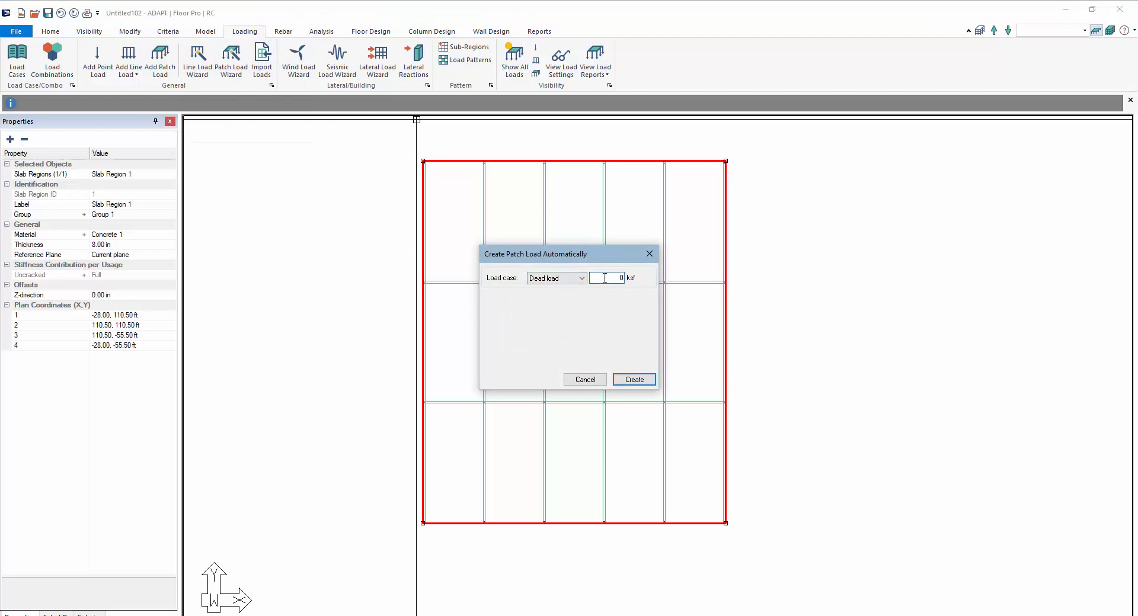
{"action": "key", "text": "Return"}
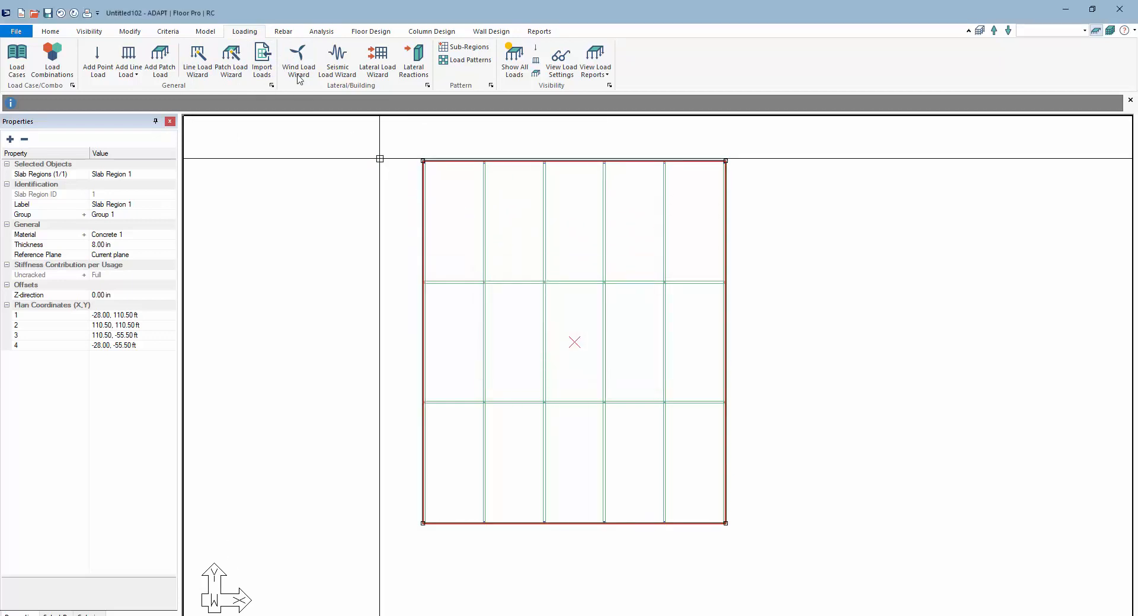
Create a Live load patch load over the same slab region with the Patch Load Wizard.
{"action": "left_click", "coordinate": [231, 70]}
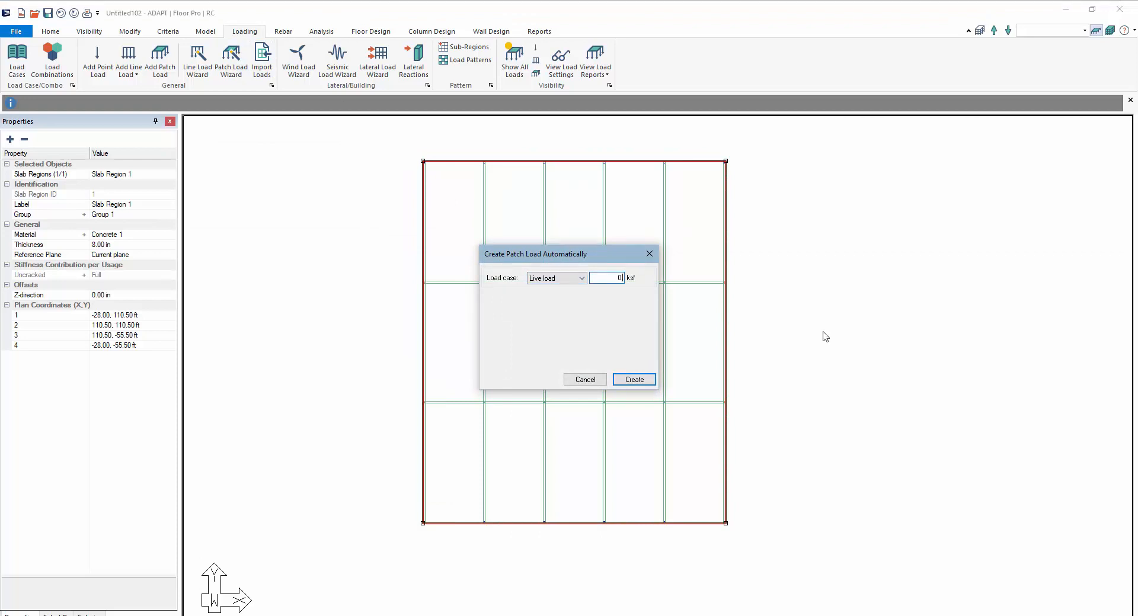
{"action": "type", "text": "4"}
{"action": "key", "text": "Return"}
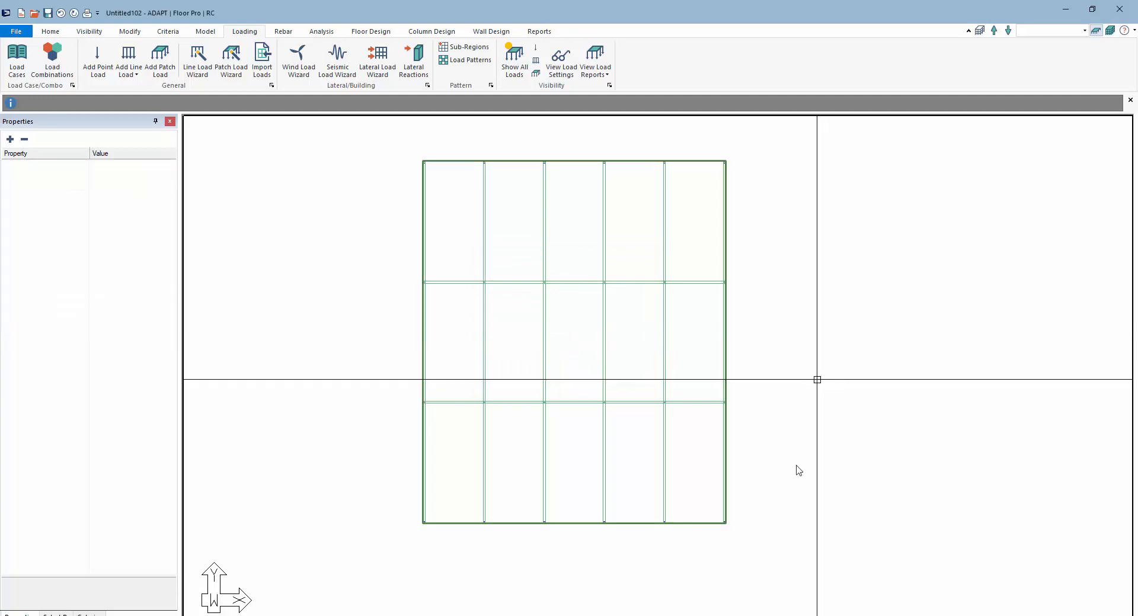
{"action": "middle_click_drag", "start_coordinate": [566, 358], "coordinate": [495, 309]}
{"action": "left_click", "coordinate": [726, 615]}
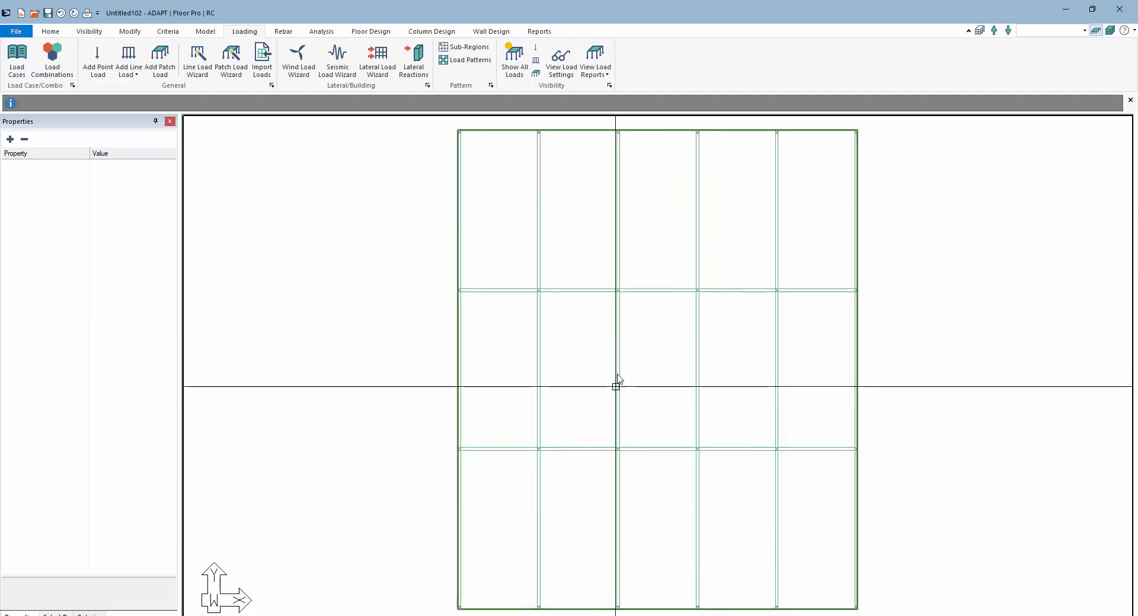
{"action": "scroll", "coordinate": [509, 308], "scroll_direction": "down", "scroll_amount": 2}
{"action": "scroll", "coordinate": [536, 183], "scroll_direction": "up", "scroll_amount": 1}
{"action": "scroll", "coordinate": [424, 204], "scroll_direction": "down", "scroll_amount": 1}
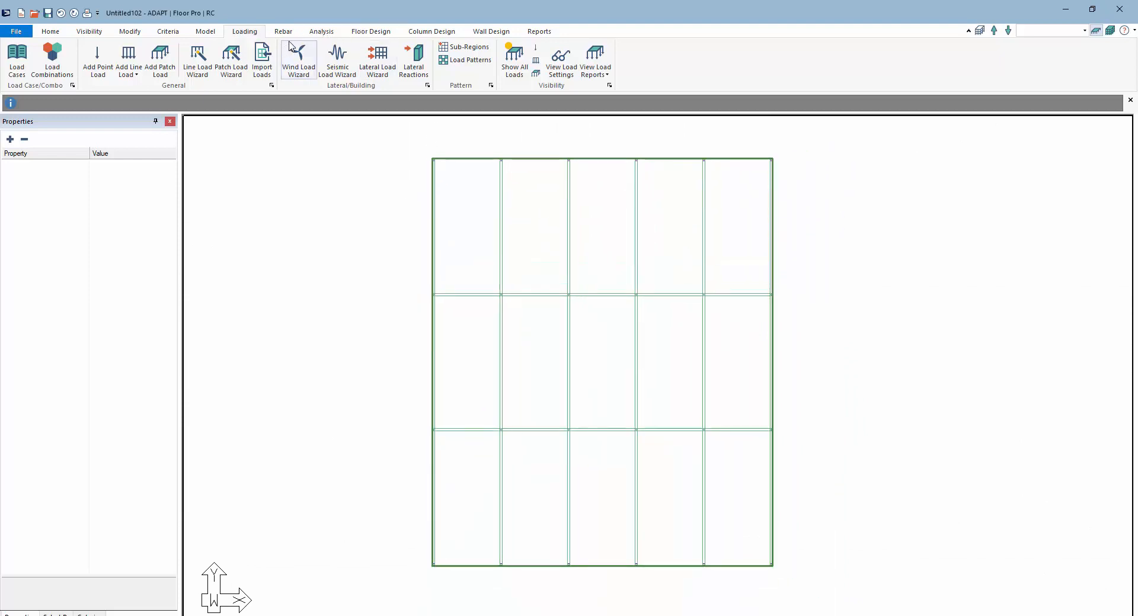
Start a Y-direction support line and set its governing criteria to Beam.
{"action": "left_click", "coordinate": [352, 33]}
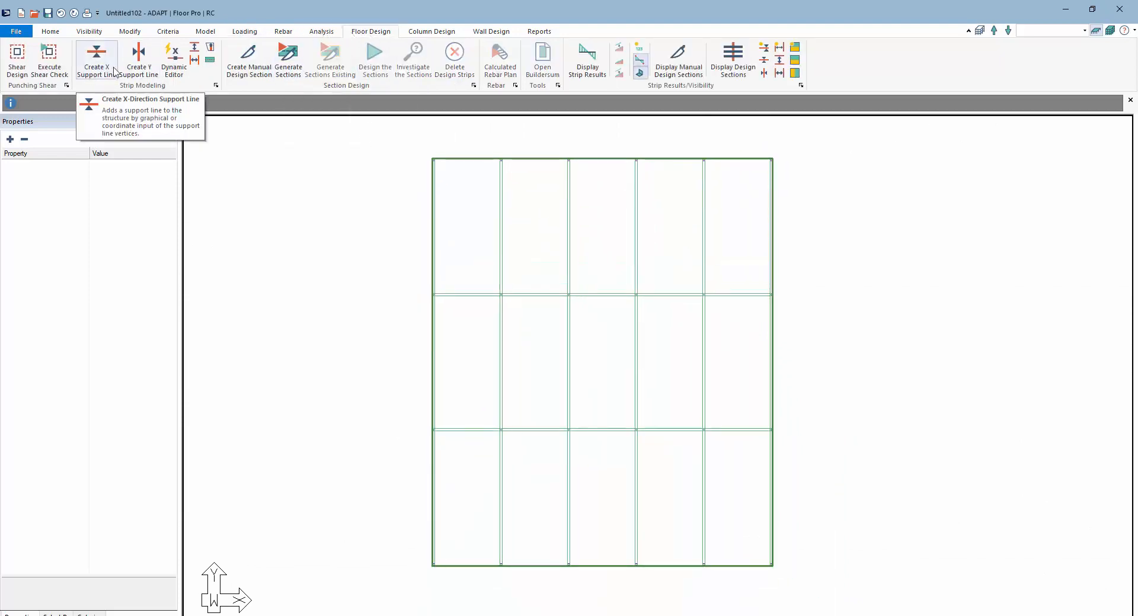
{"action": "left_click", "coordinate": [138, 58]}
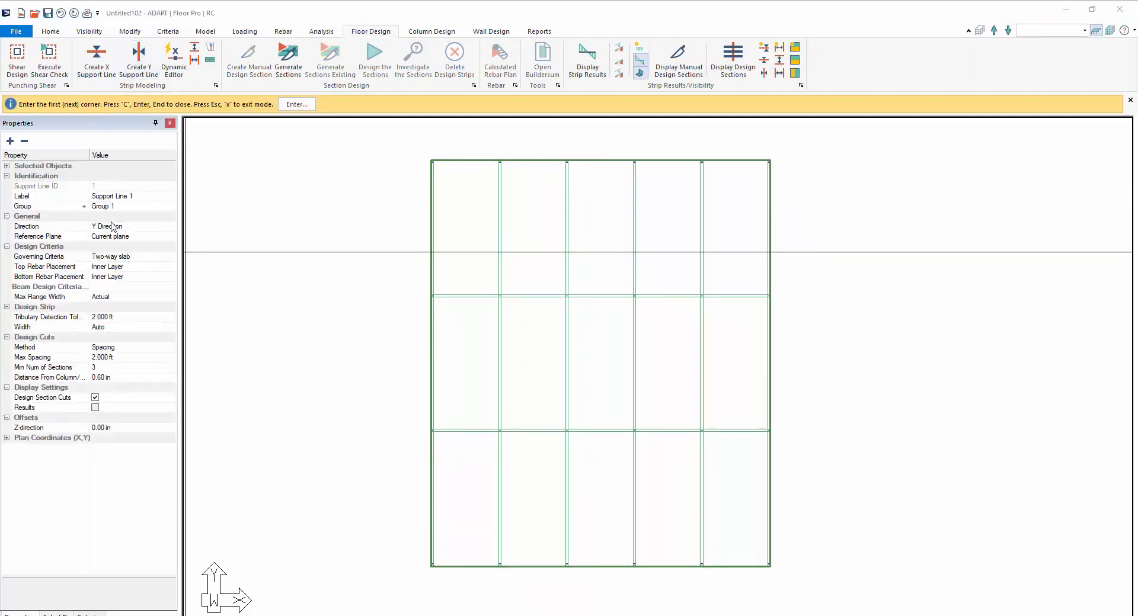
{"action": "left_click", "coordinate": [129, 257]}
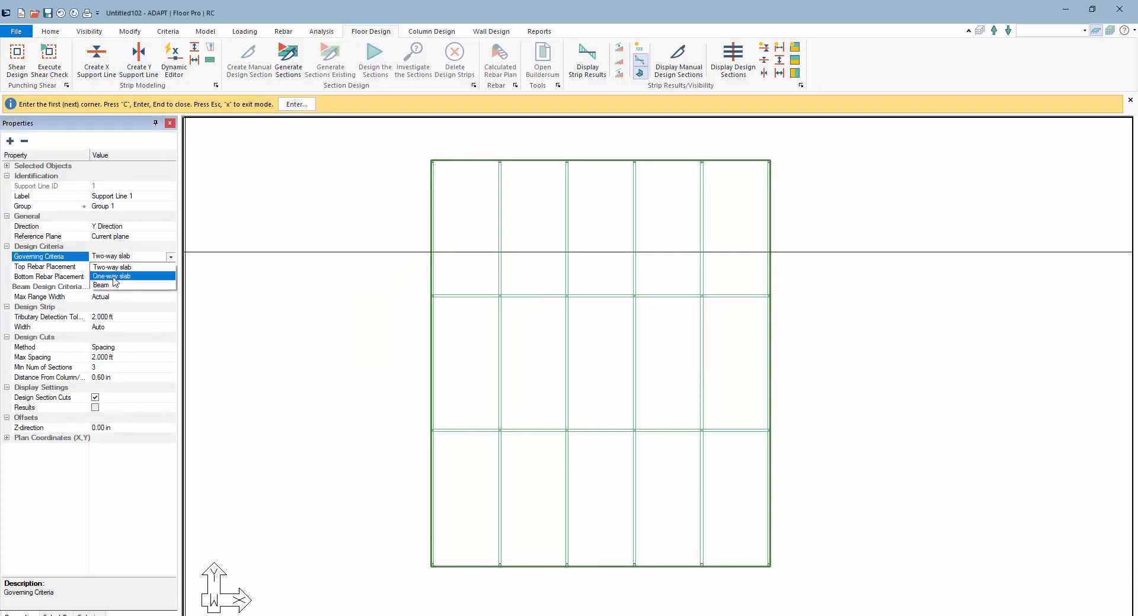
{"action": "left_click", "coordinate": [111, 285]}
{"action": "scroll", "coordinate": [483, 526], "scroll_direction": "up", "scroll_amount": 3}
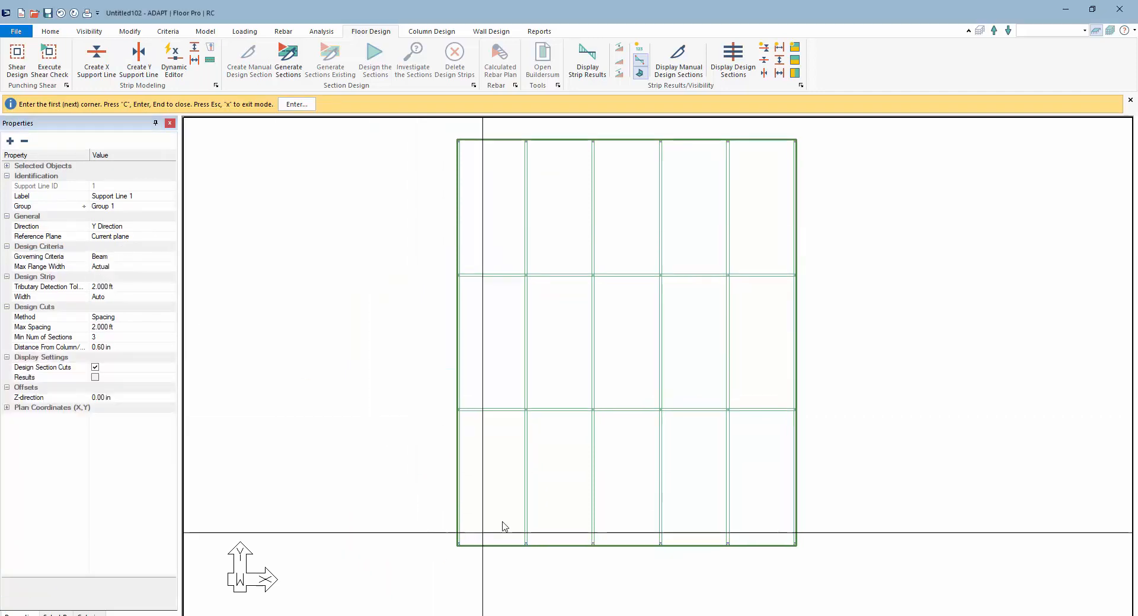
Draw the support line along the left-edge beams from column to column up to the top corner column and finish it.
{"action": "scroll", "coordinate": [472, 538], "scroll_direction": "up", "scroll_amount": 2}
{"action": "scroll", "coordinate": [505, 521], "scroll_direction": "up", "scroll_amount": 2}
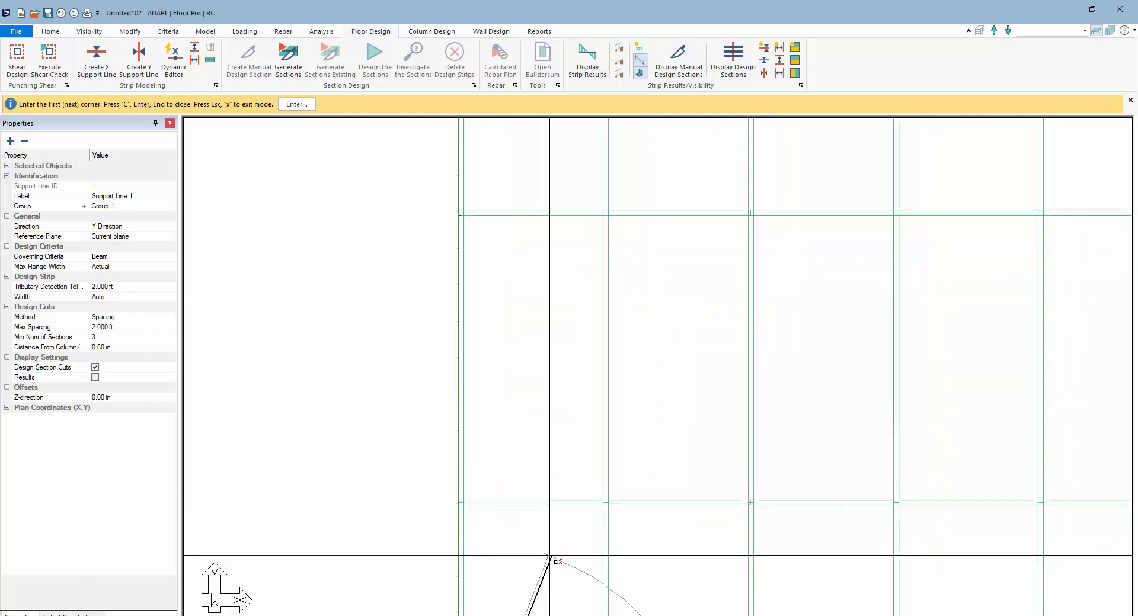
{"action": "middle_click_drag", "start_coordinate": [388, 346], "coordinate": [373, 495]}
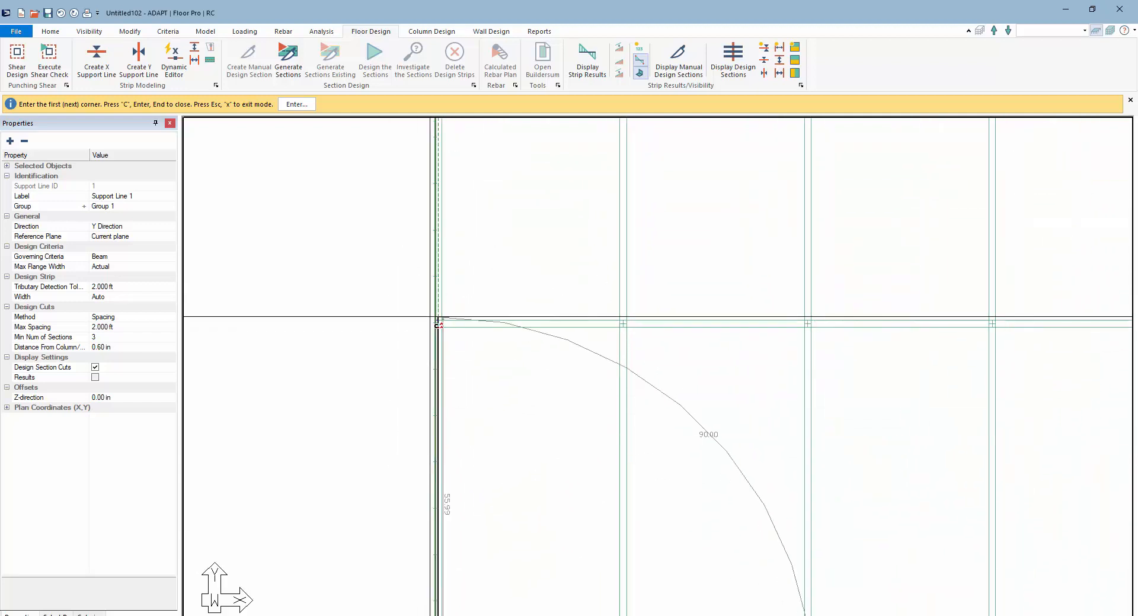
{"action": "left_click", "coordinate": [437, 324]}
{"action": "middle_click_drag", "start_coordinate": [487, 275], "coordinate": [462, 492]}
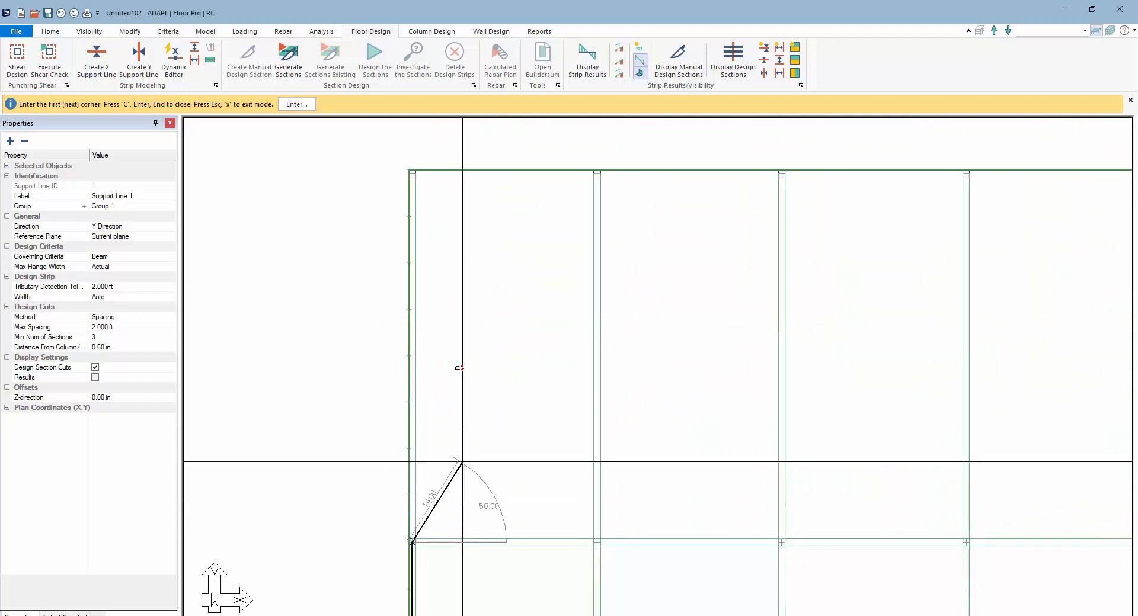
{"action": "left_click", "coordinate": [412, 172]}
{"action": "scroll", "coordinate": [413, 181], "scroll_direction": "down", "scroll_amount": 6}
{"action": "key", "text": "c"}
{"action": "key", "text": "Escape"}
Select the left-edge support line and copy it onto the other five Y-direction beam lines.
{"action": "scroll", "coordinate": [415, 218], "scroll_direction": "up", "scroll_amount": 3}
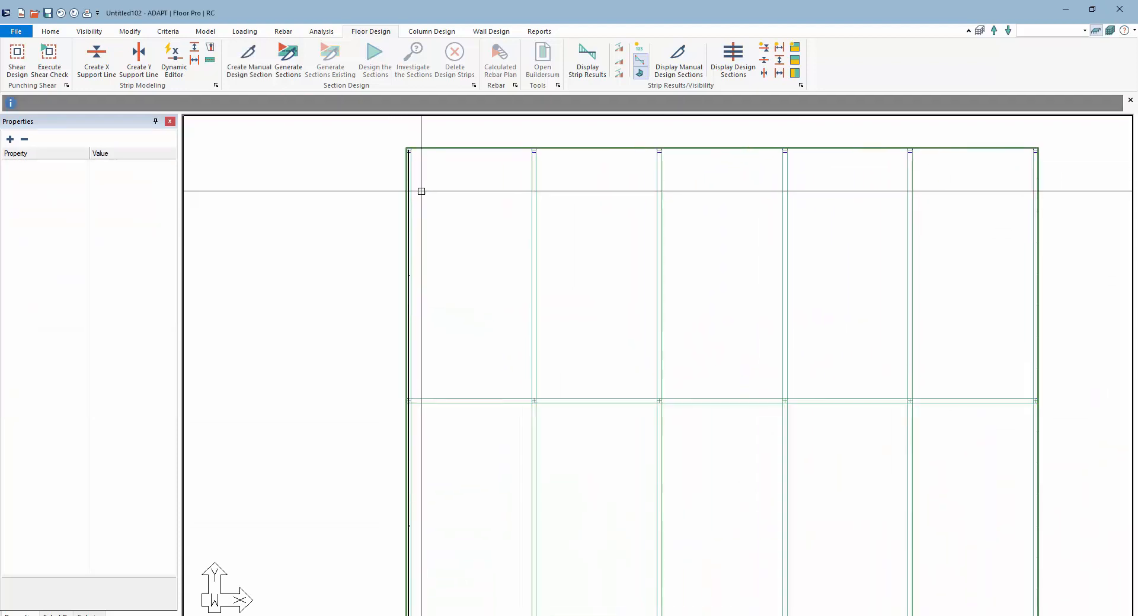
{"action": "scroll", "coordinate": [415, 186], "scroll_direction": "up", "scroll_amount": 5}
{"action": "left_click", "coordinate": [401, 208]}
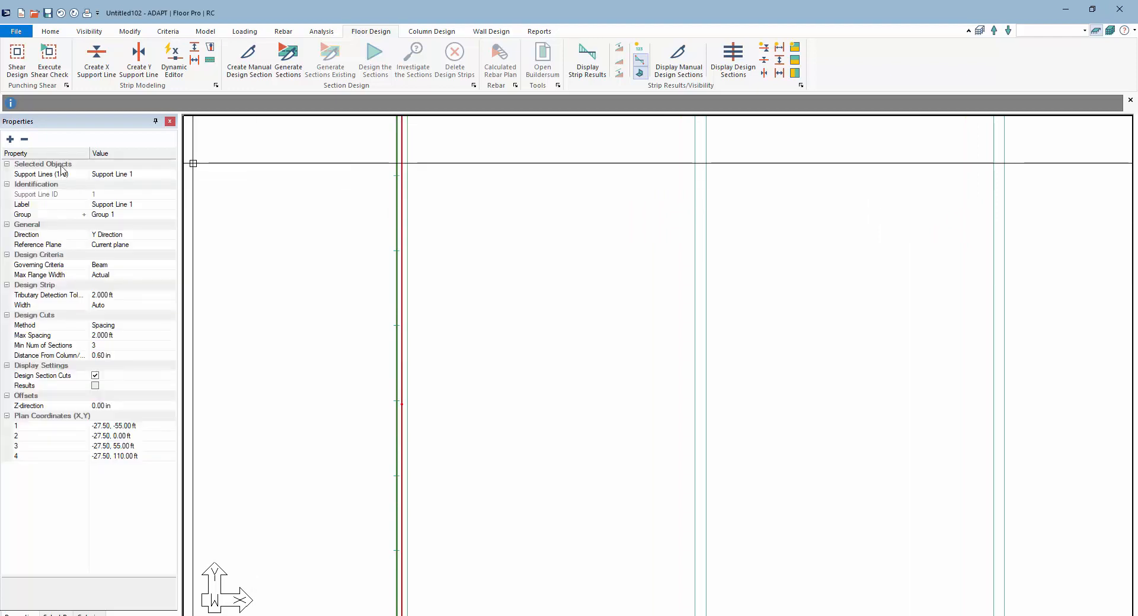
{"action": "scroll", "coordinate": [387, 176], "scroll_direction": "down", "scroll_amount": 8}
{"action": "middle_click_drag", "start_coordinate": [352, 443], "coordinate": [336, 305]}
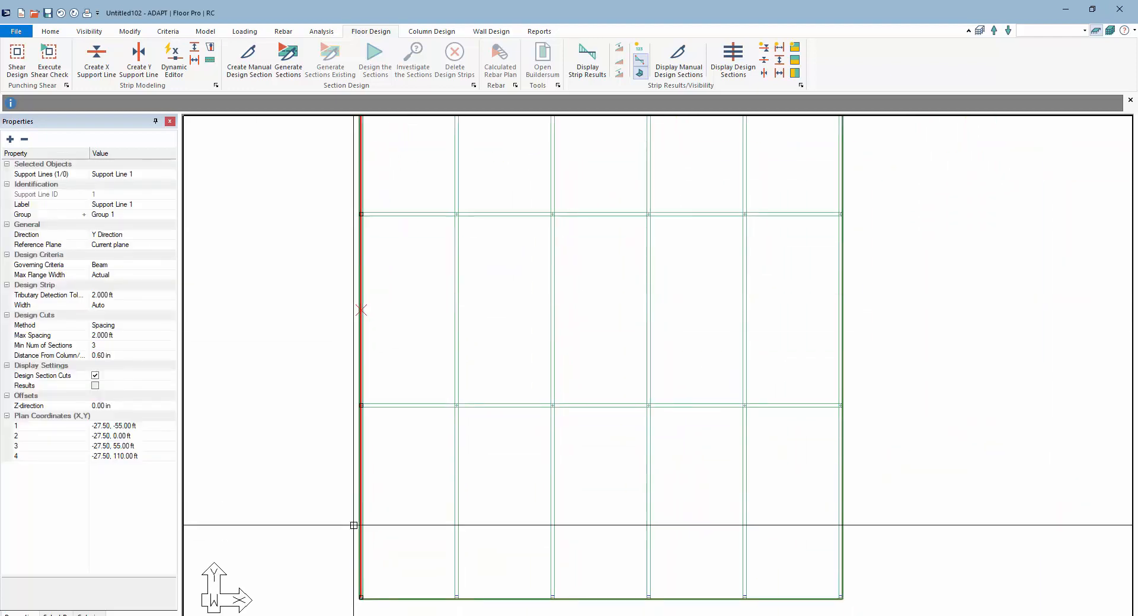
{"action": "scroll", "coordinate": [354, 526], "scroll_direction": "up", "scroll_amount": 1}
{"action": "middle_click_drag", "start_coordinate": [355, 535], "coordinate": [341, 423]}
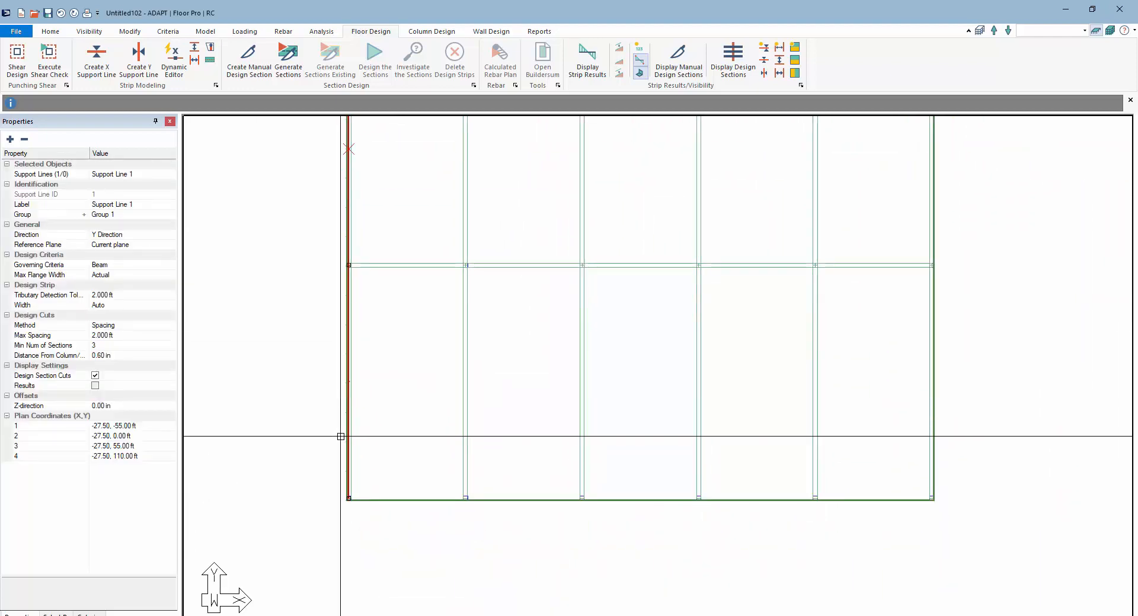
{"action": "key", "text": "i"}
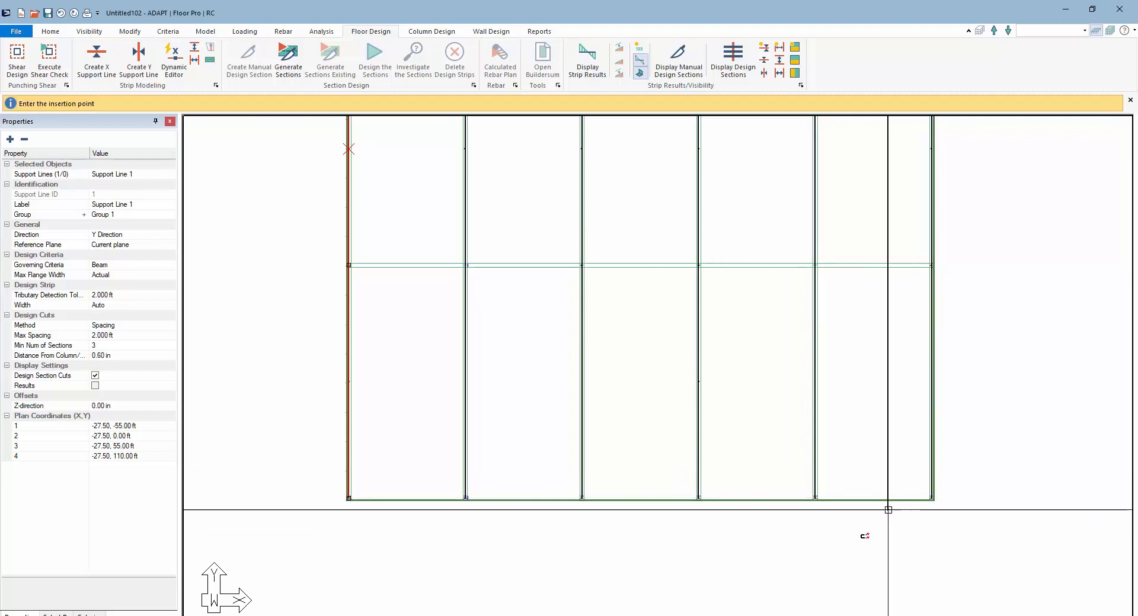
{"action": "key", "text": "Escape"}
{"action": "scroll", "coordinate": [829, 571], "scroll_direction": "down", "scroll_amount": 4}
{"action": "middle_click", "coordinate": [581, 388]}
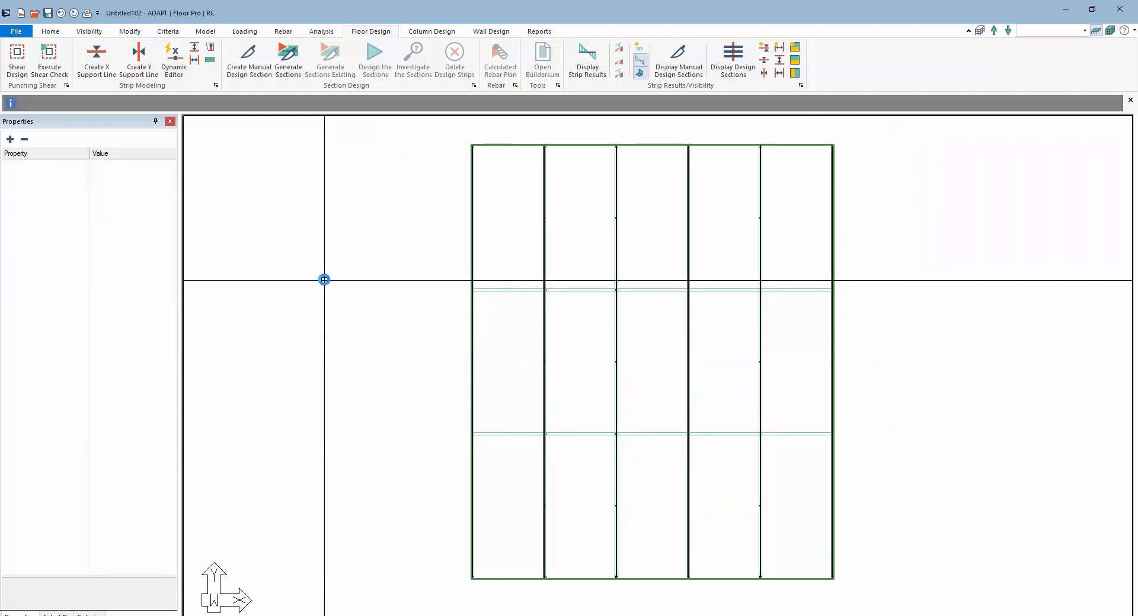
Check the design criteria of the second support line in its properties dialog.
{"action": "scroll", "coordinate": [545, 240], "scroll_direction": "up", "scroll_amount": 4}
{"action": "scroll", "coordinate": [545, 240], "scroll_direction": "up", "scroll_amount": 3}
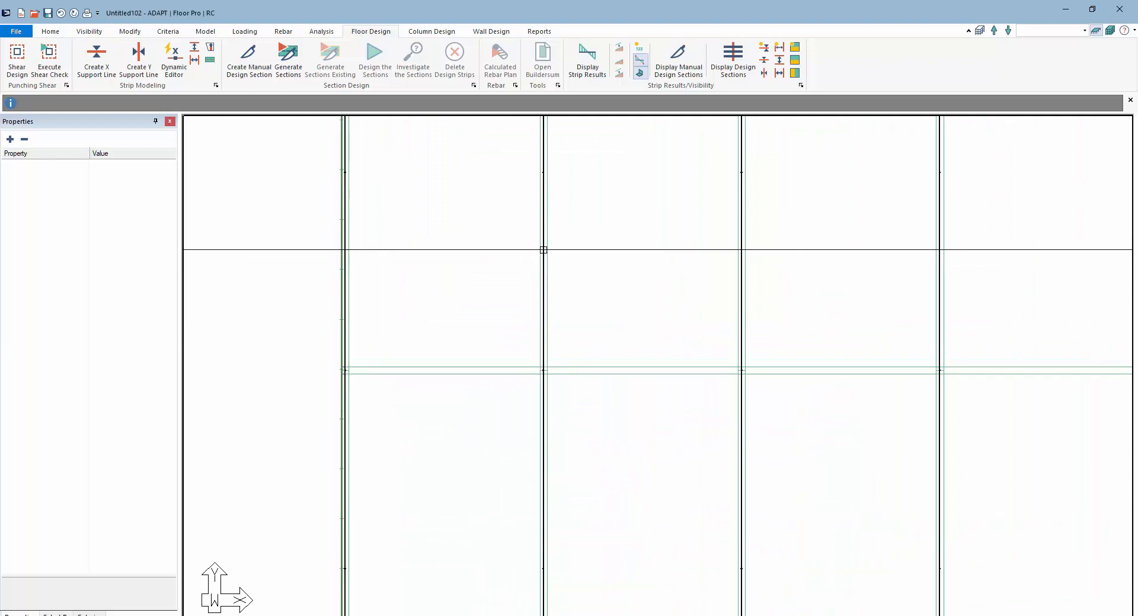
{"action": "left_click", "coordinate": [544, 249]}
{"action": "double_click", "coordinate": [543, 250]}
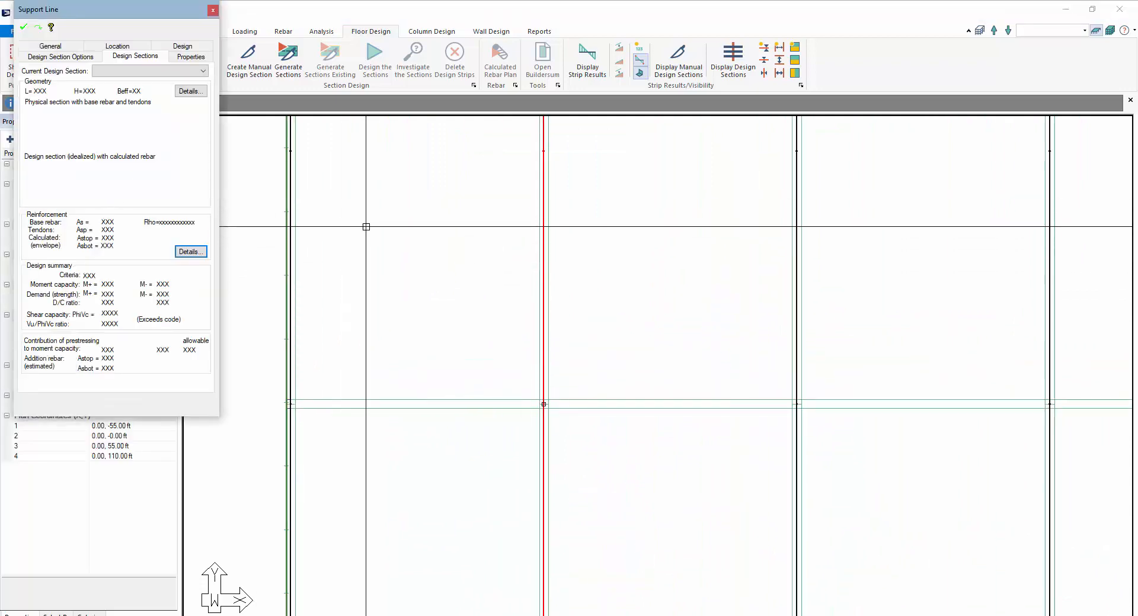
{"action": "key", "text": "Escape"}
{"action": "double_click", "coordinate": [542, 269]}
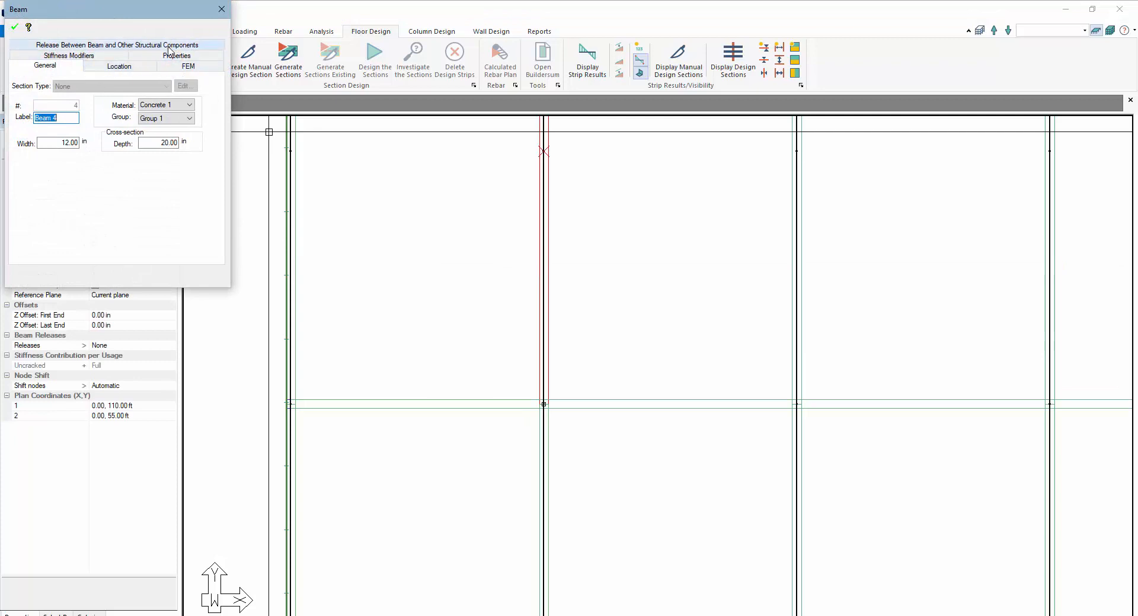
{"action": "key", "text": "Escape"}
{"action": "scroll", "coordinate": [560, 273], "scroll_direction": "up", "scroll_amount": 2}
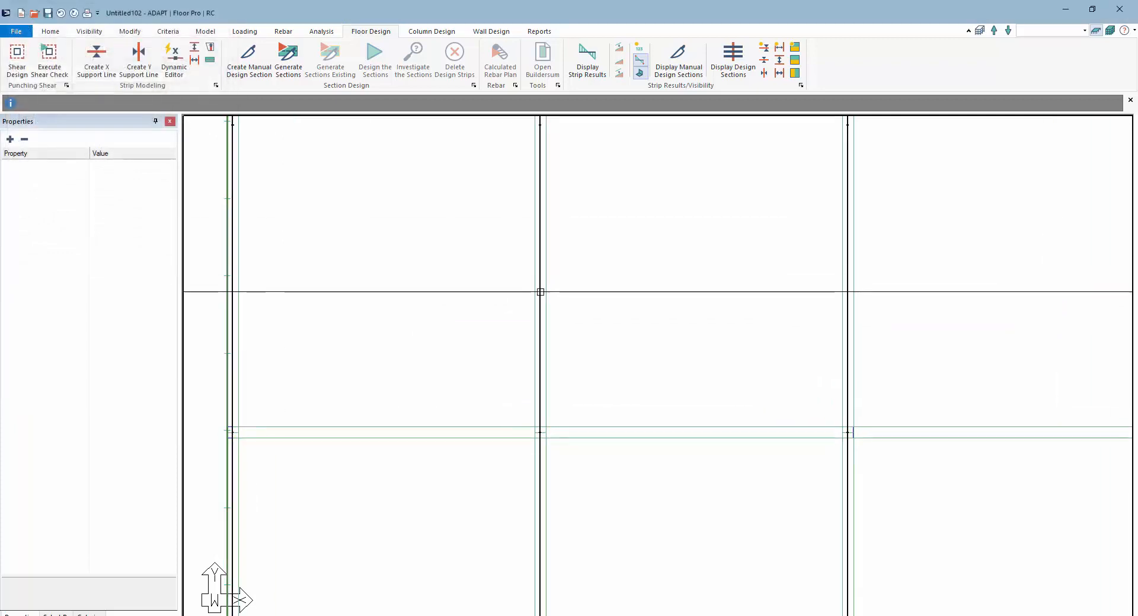
{"action": "double_click", "coordinate": [541, 292]}
{"action": "left_click", "coordinate": [181, 46]}
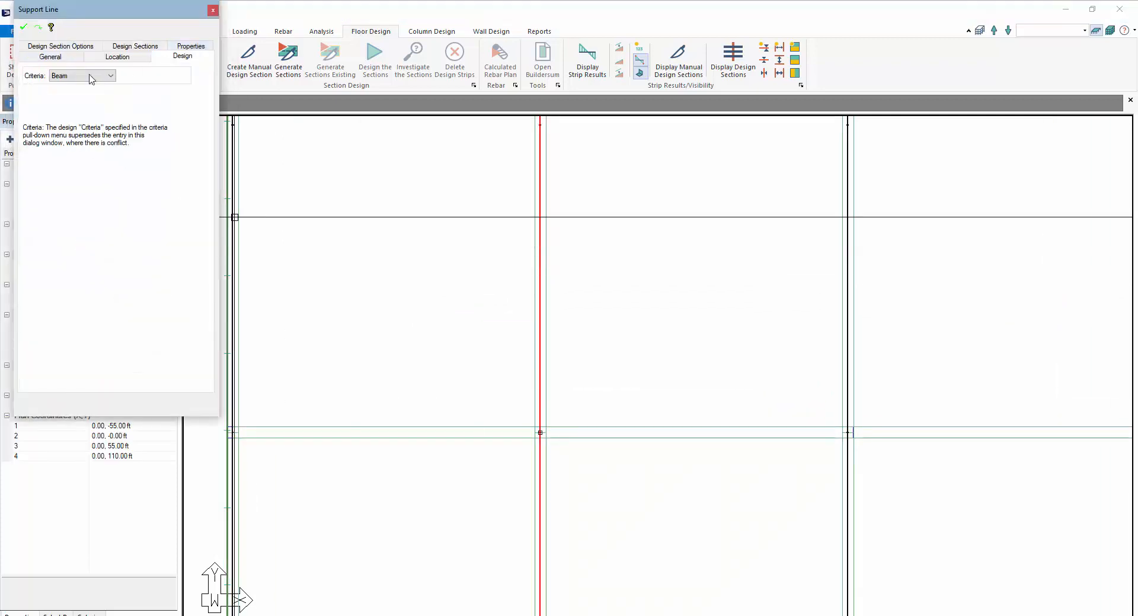
{"action": "key", "text": "Escape"}
{"action": "scroll", "coordinate": [566, 310], "scroll_direction": "down", "scroll_amount": 5}
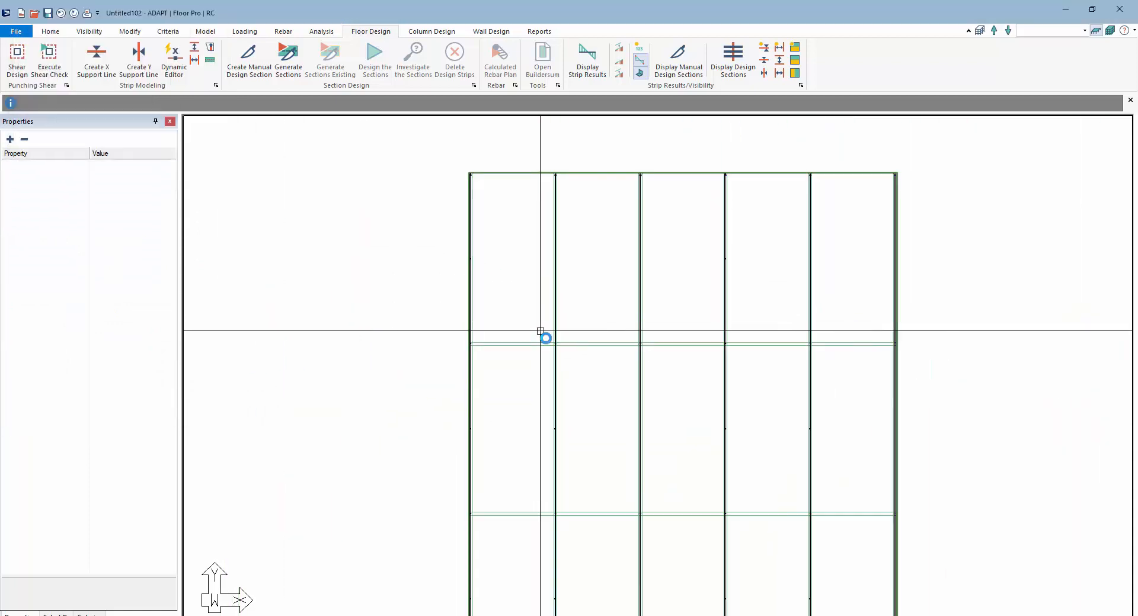
Set the second support line's design strip width to User.
{"action": "scroll", "coordinate": [541, 335], "scroll_direction": "up", "scroll_amount": 4}
{"action": "left_click", "coordinate": [566, 334]}
{"action": "scroll", "coordinate": [568, 344], "scroll_direction": "up", "scroll_amount": 2}
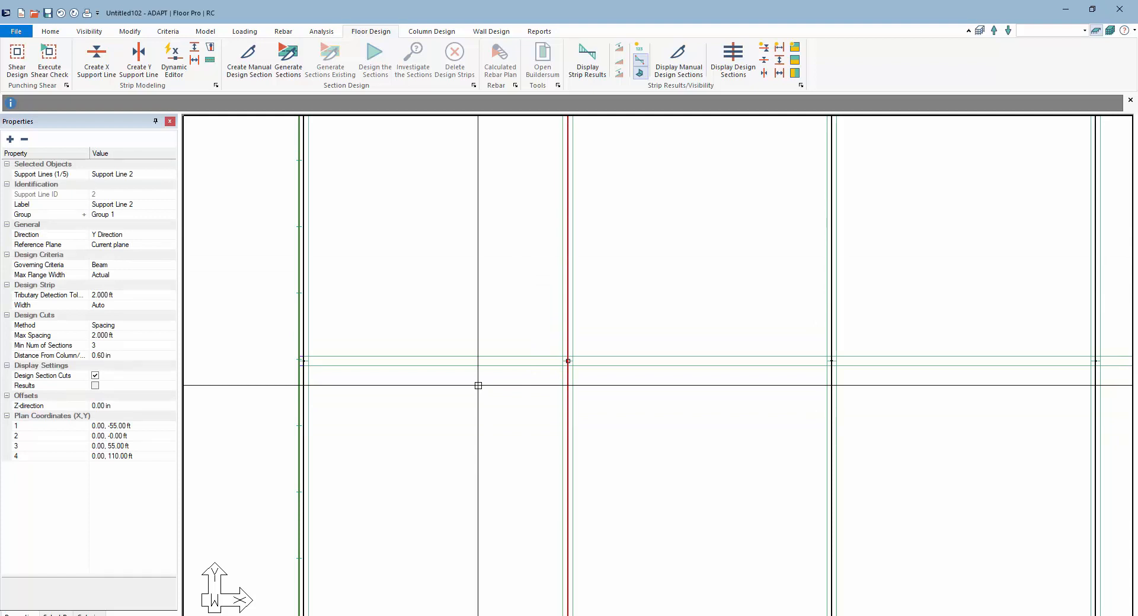
{"action": "left_click", "coordinate": [483, 303]}
{"action": "scroll", "coordinate": [580, 307], "scroll_direction": "up", "scroll_amount": 2}
{"action": "double_click", "coordinate": [563, 329]}
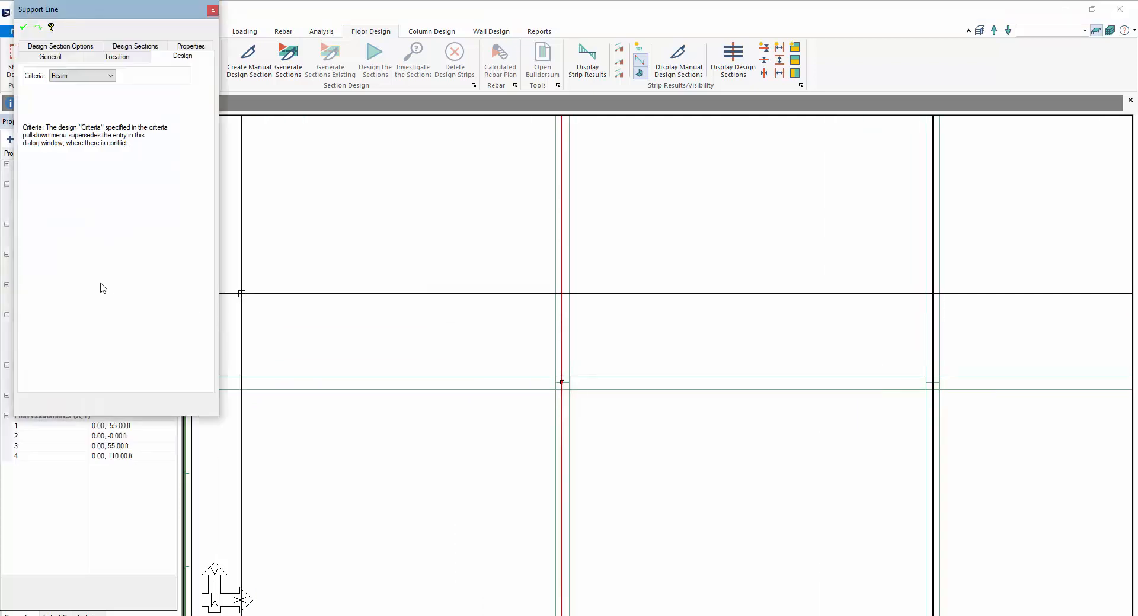
{"action": "left_click", "coordinate": [465, 359]}
{"action": "left_click", "coordinate": [561, 358]}
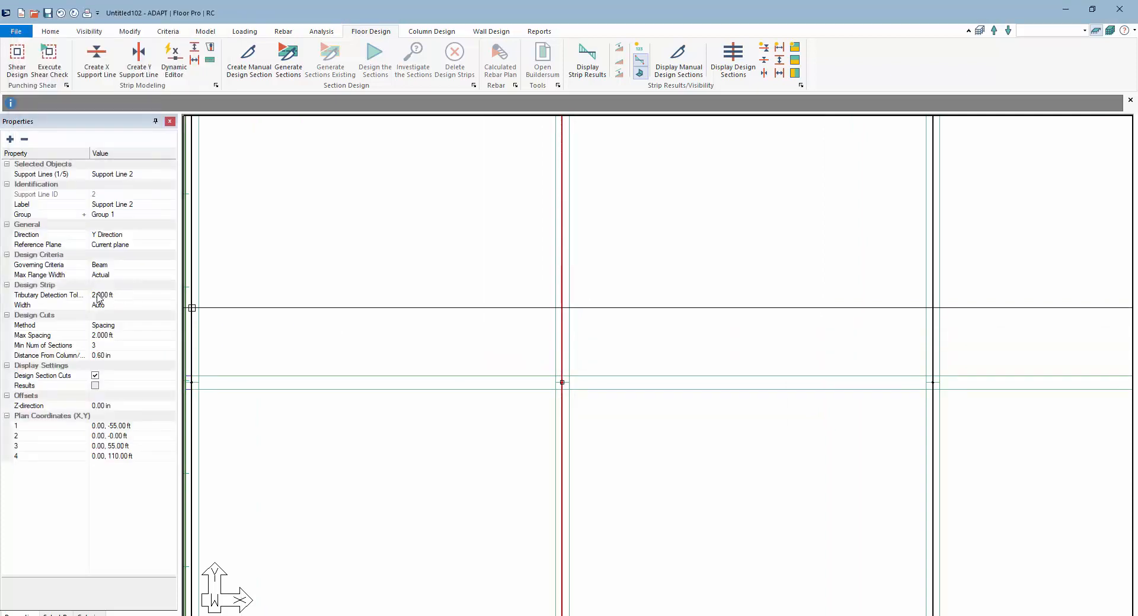
{"action": "left_click", "coordinate": [136, 306]}
{"action": "left_click", "coordinate": [107, 325]}
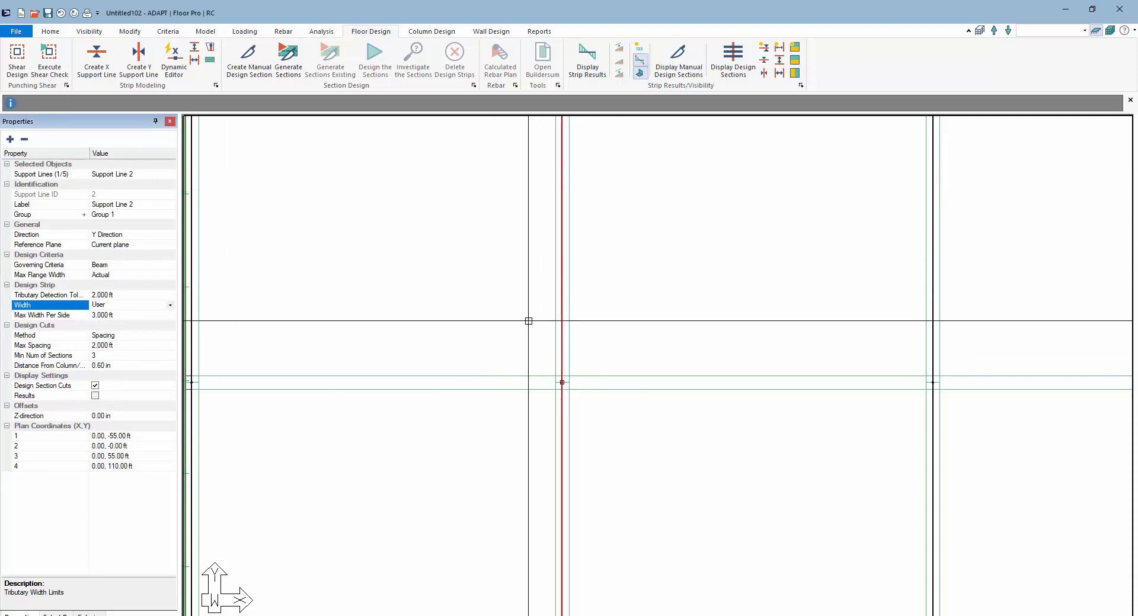
Review the tributary width and effective flange width limits in the second support line's design section options.
{"action": "double_click", "coordinate": [561, 323]}
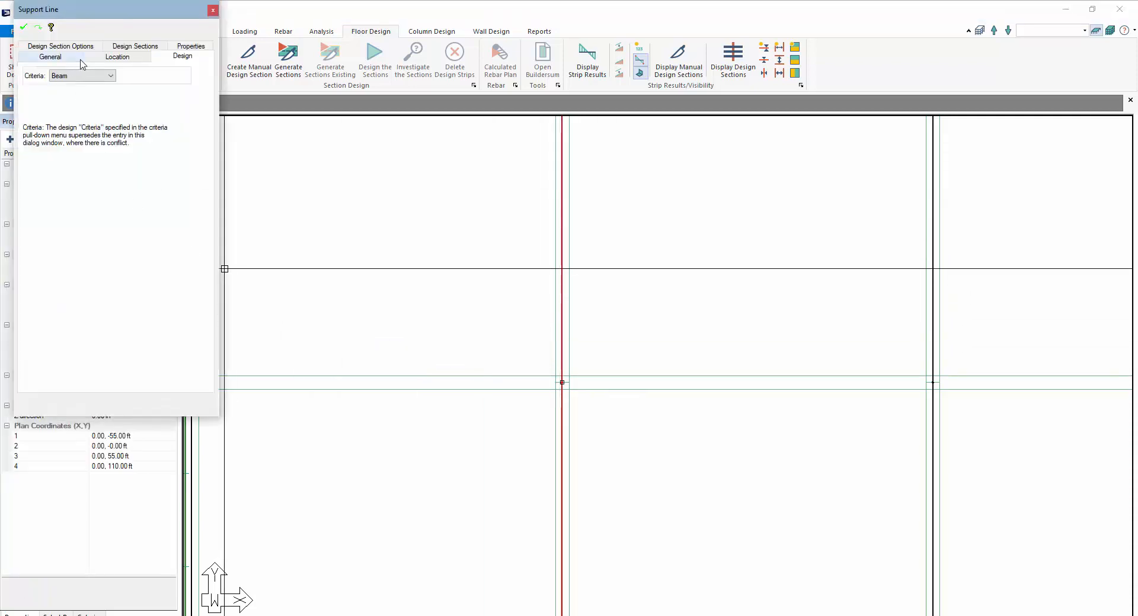
{"action": "left_click", "coordinate": [77, 49]}
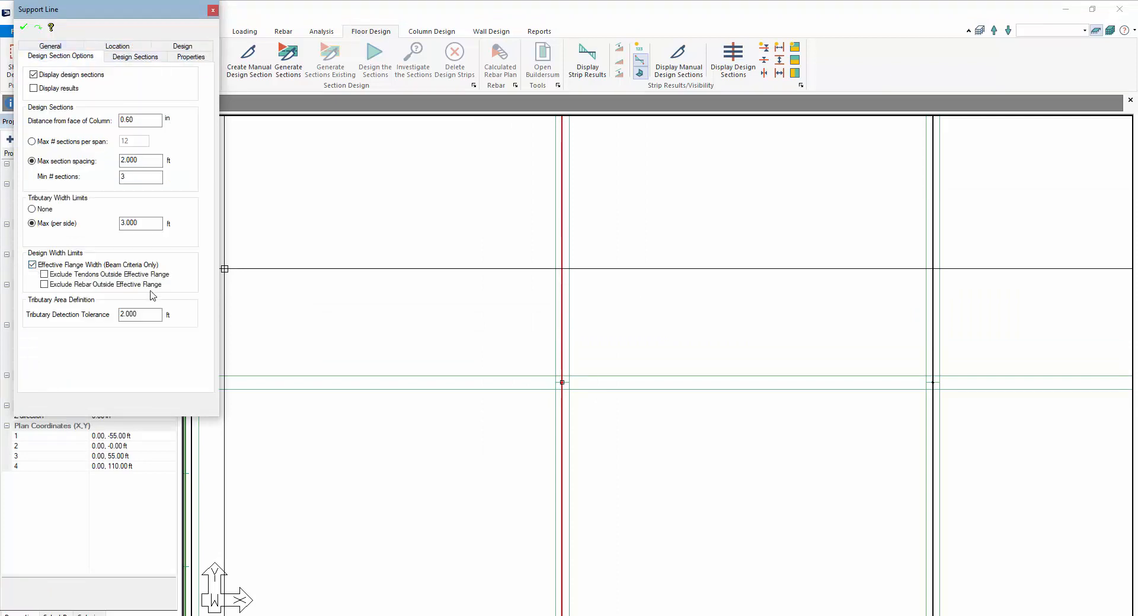
{"action": "key", "text": "Escape"}
{"action": "scroll", "coordinate": [510, 311], "scroll_direction": "down", "scroll_amount": 4}
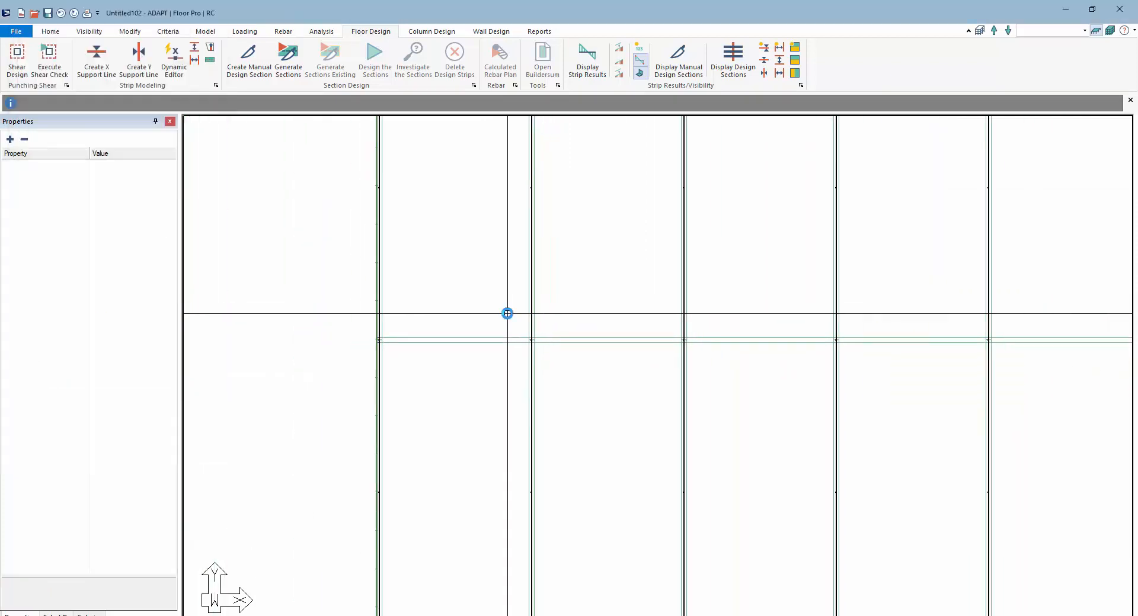
{"action": "scroll", "coordinate": [506, 314], "scroll_direction": "down", "scroll_amount": 6}
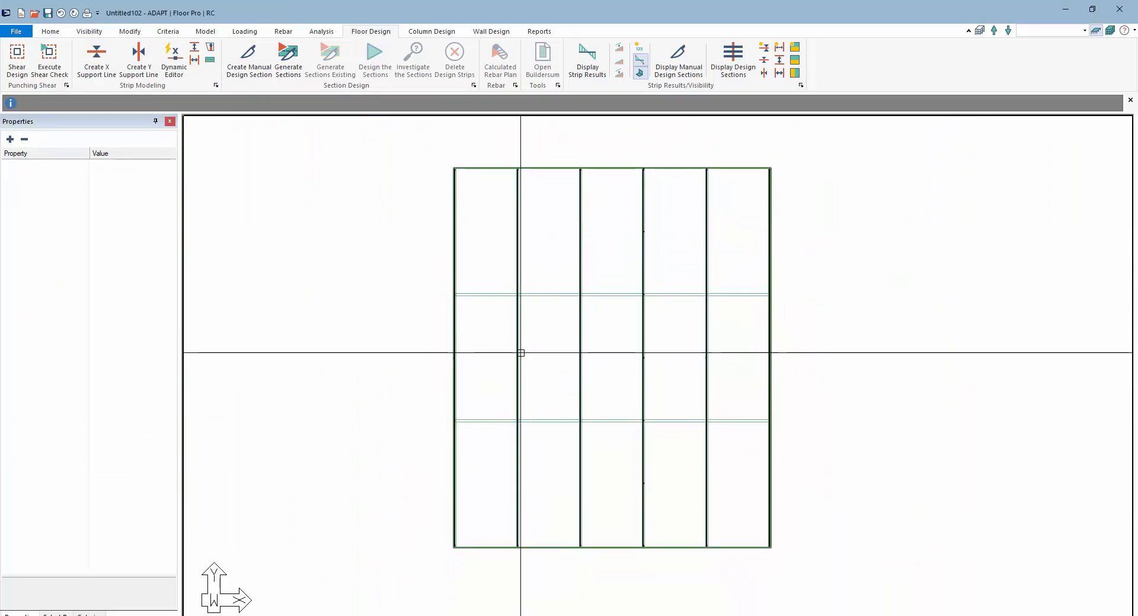
{"action": "scroll", "coordinate": [533, 359], "scroll_direction": "up", "scroll_amount": 1}
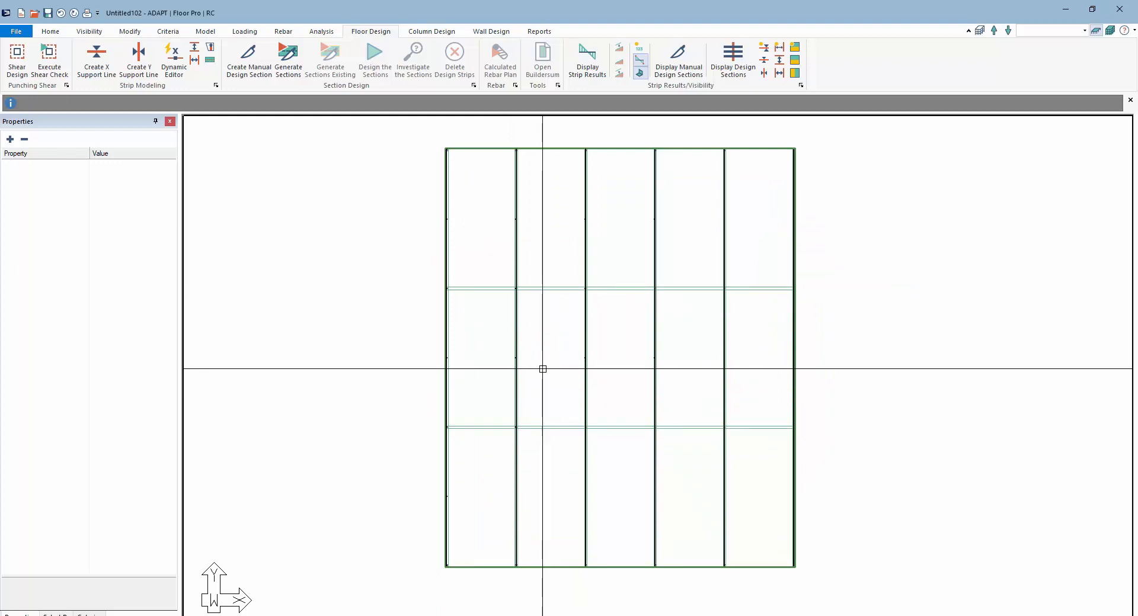
{"action": "scroll", "coordinate": [524, 352], "scroll_direction": "down", "scroll_amount": 1}
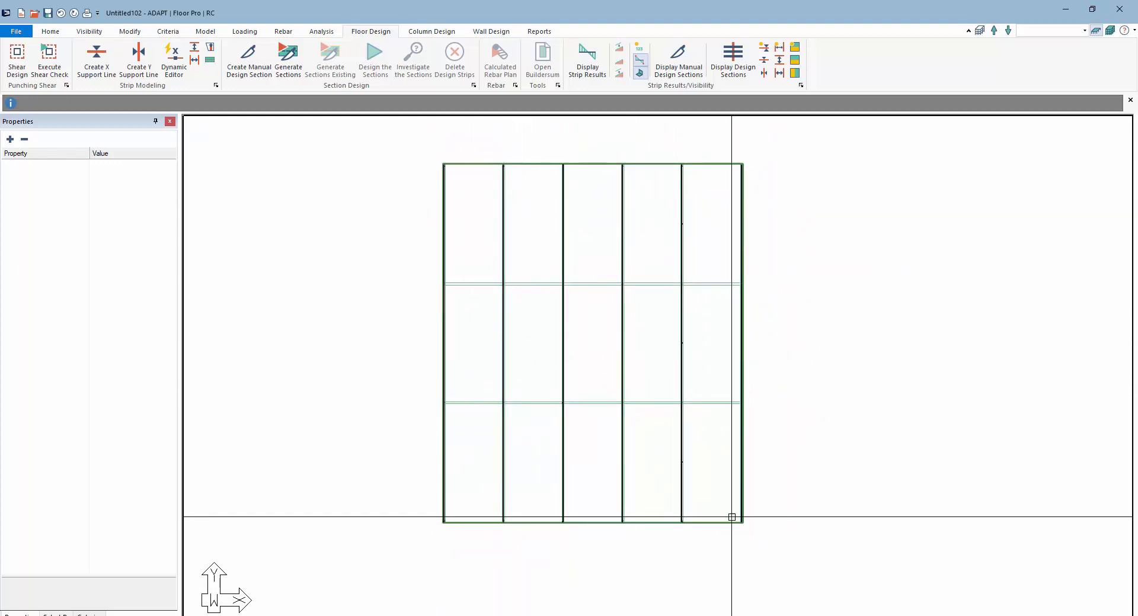
Generate the design sections automatically and check the second support line's design section options.
{"action": "left_click", "coordinate": [287, 66]}
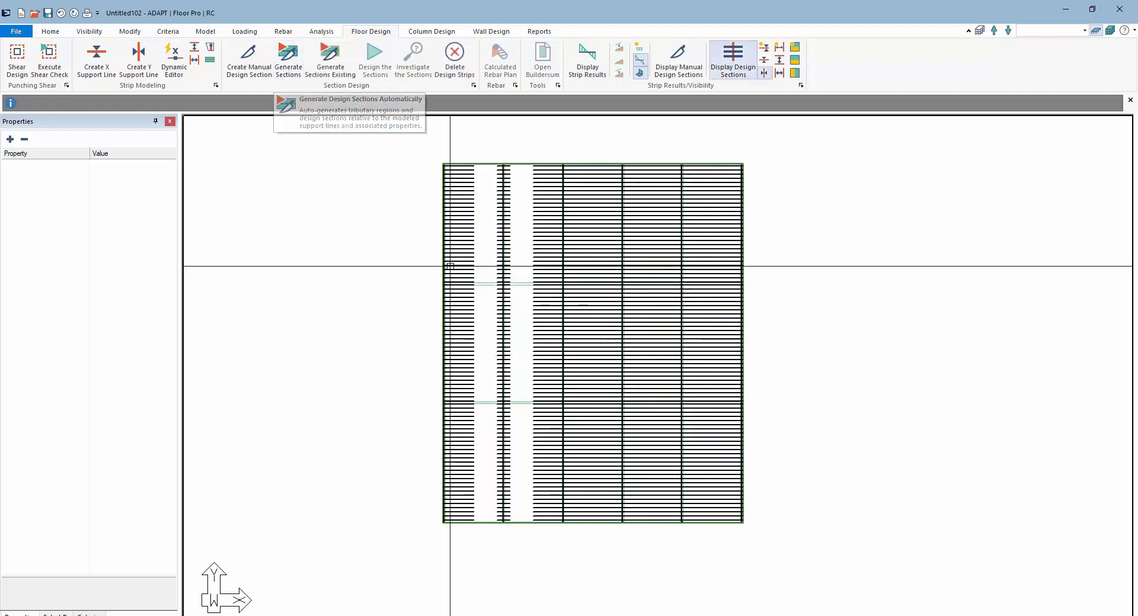
{"action": "scroll", "coordinate": [492, 233], "scroll_direction": "up", "scroll_amount": 1}
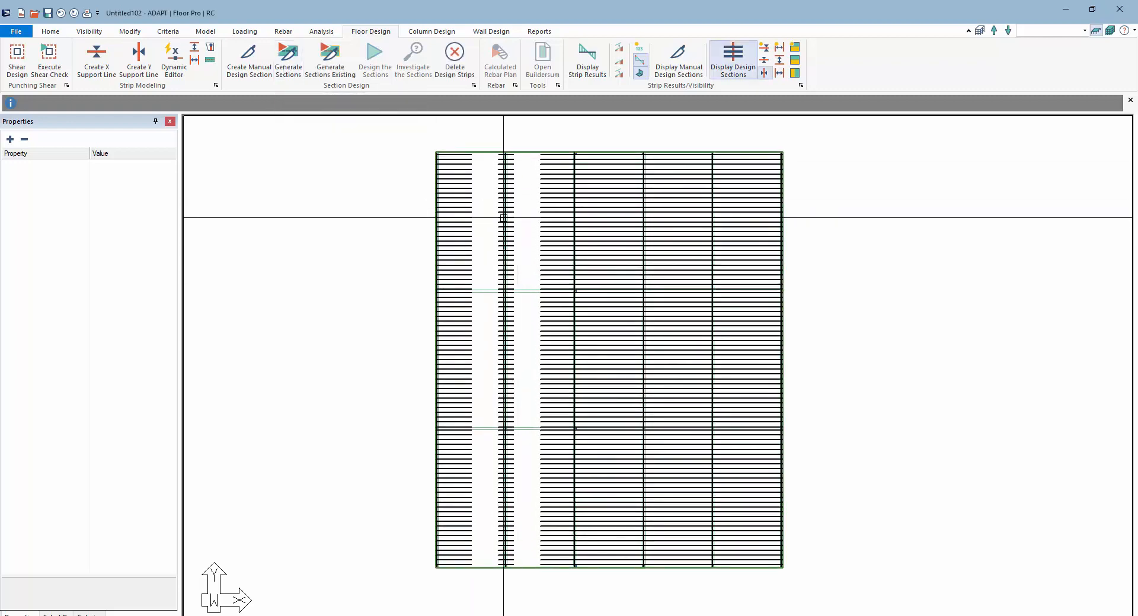
{"action": "scroll", "coordinate": [493, 220], "scroll_direction": "up", "scroll_amount": 1}
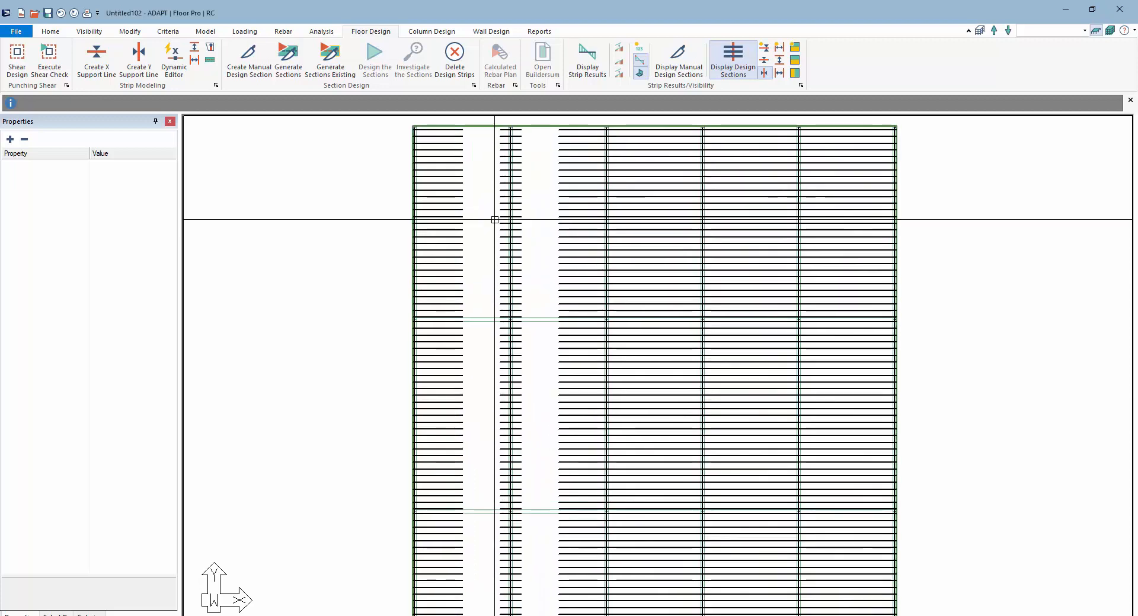
{"action": "double_click", "coordinate": [503, 217]}
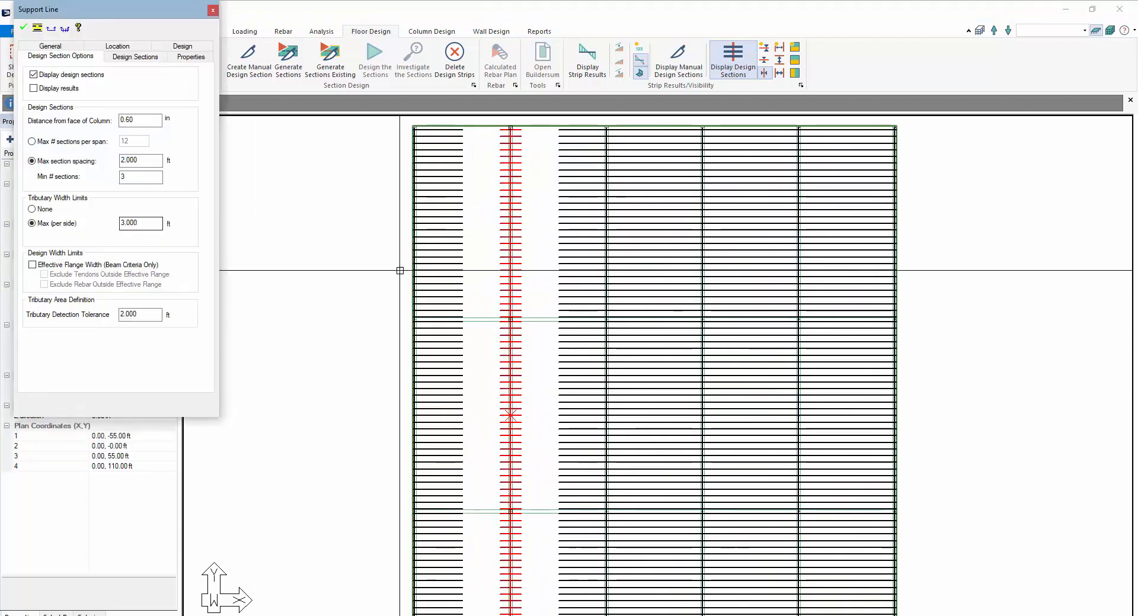
{"action": "key", "text": "Escape"}
Set the second support line's design strip width back to Auto and regenerate the design sections.
{"action": "left_click", "coordinate": [498, 234]}
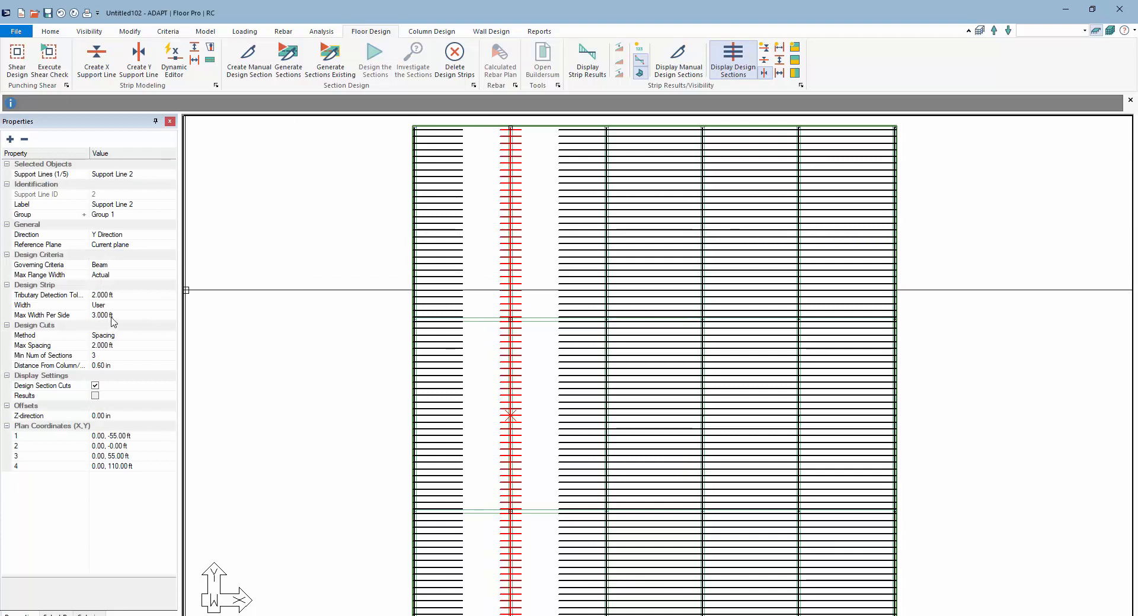
{"action": "left_click", "coordinate": [158, 306]}
{"action": "left_click", "coordinate": [170, 304]}
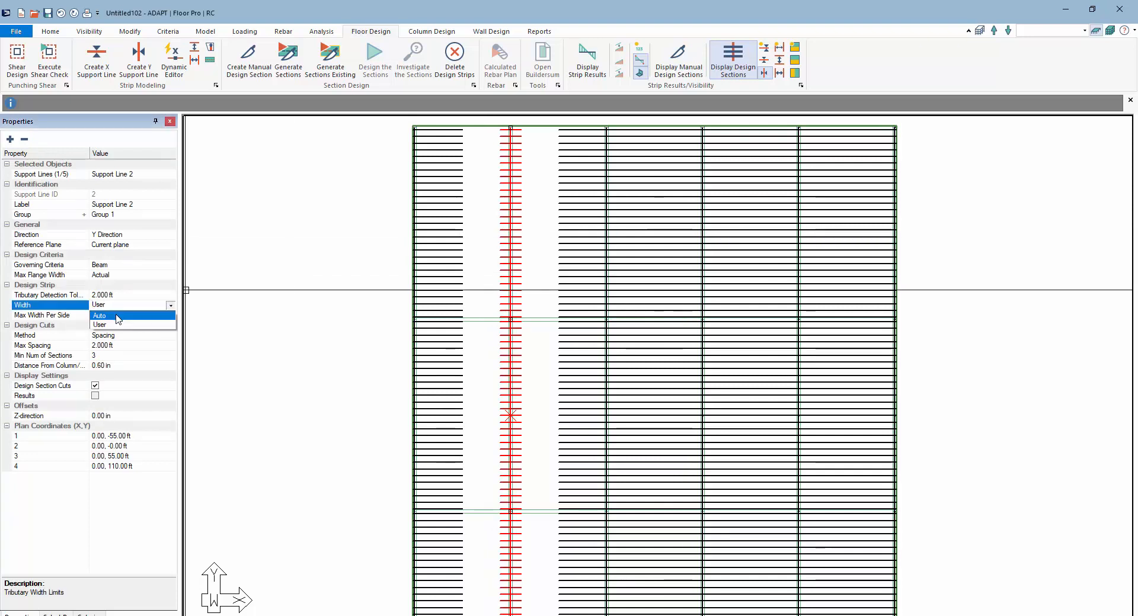
{"action": "left_click", "coordinate": [126, 319]}
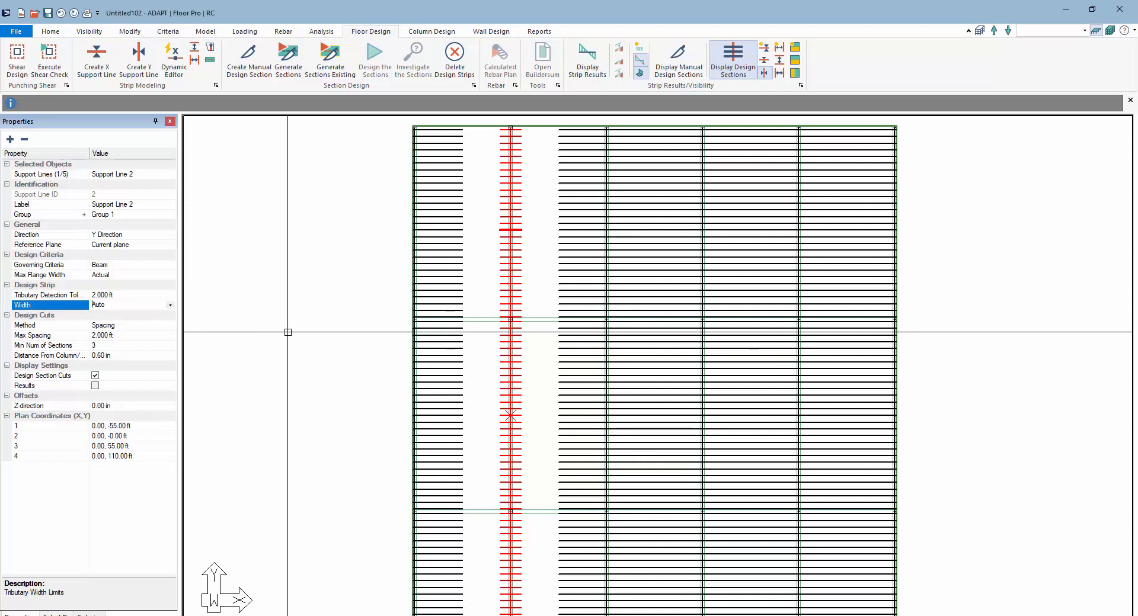
{"action": "key", "text": "Escape"}
{"action": "left_click", "coordinate": [298, 66]}
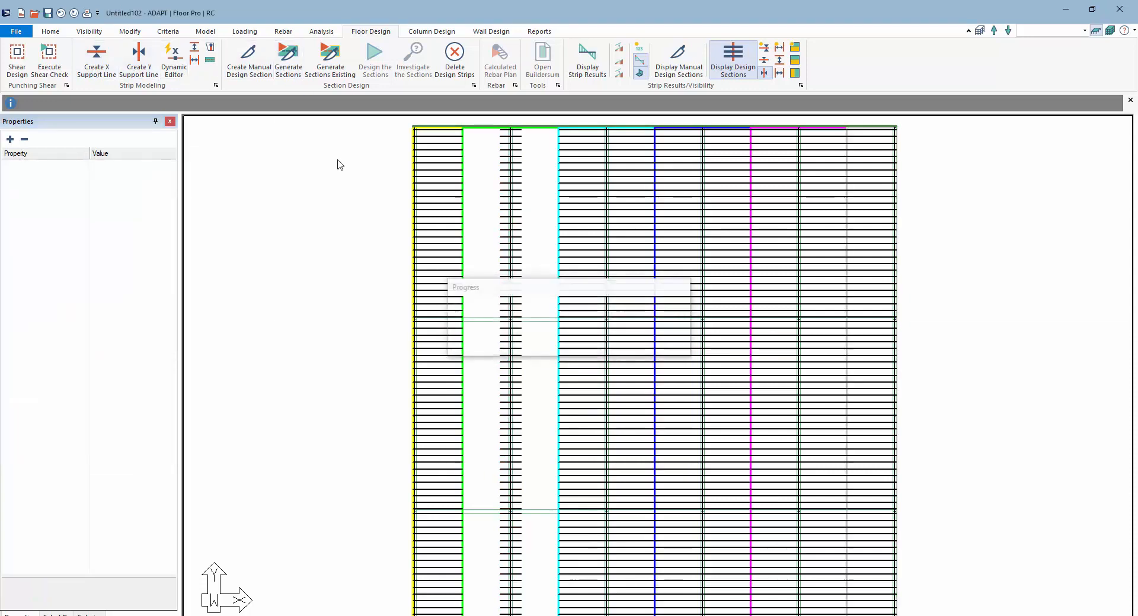
Select the third, fourth and fifth support lines in turn to inspect the extent of their design sections.
{"action": "left_click", "coordinate": [561, 174]}
{"action": "left_click", "coordinate": [574, 172]}
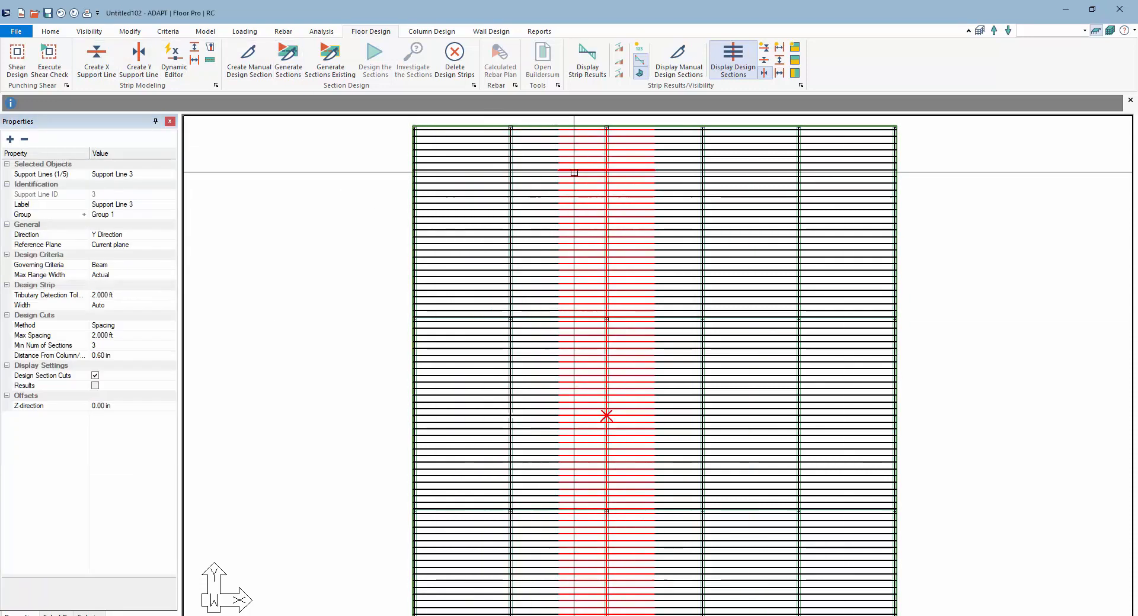
{"action": "left_click", "coordinate": [685, 172]}
{"action": "left_click", "coordinate": [767, 178]}
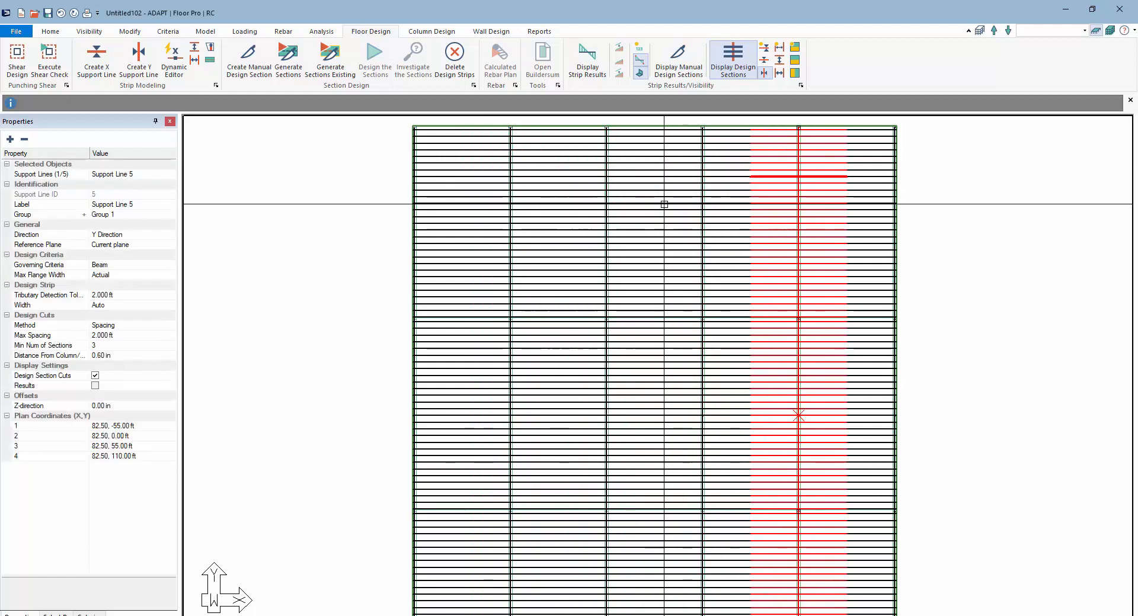
Review the two-way slab shear design options in the design criteria.
{"action": "key", "text": "Escape"}
{"action": "scroll", "coordinate": [480, 299], "scroll_direction": "down", "scroll_amount": 1}
{"action": "scroll", "coordinate": [480, 299], "scroll_direction": "down", "scroll_amount": 2}
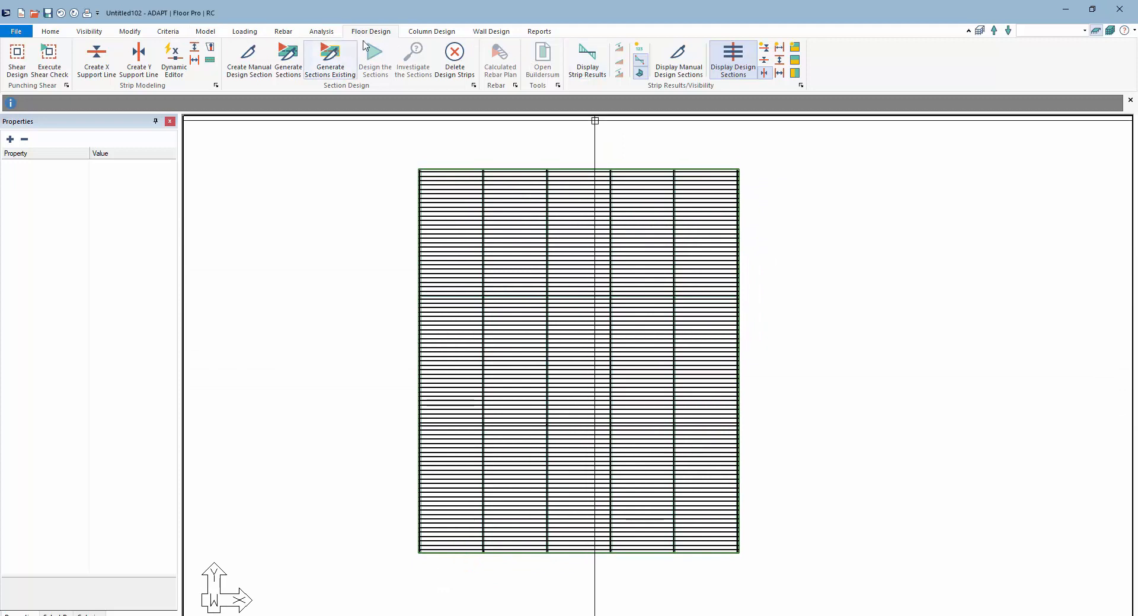
{"action": "left_click", "coordinate": [67, 85]}
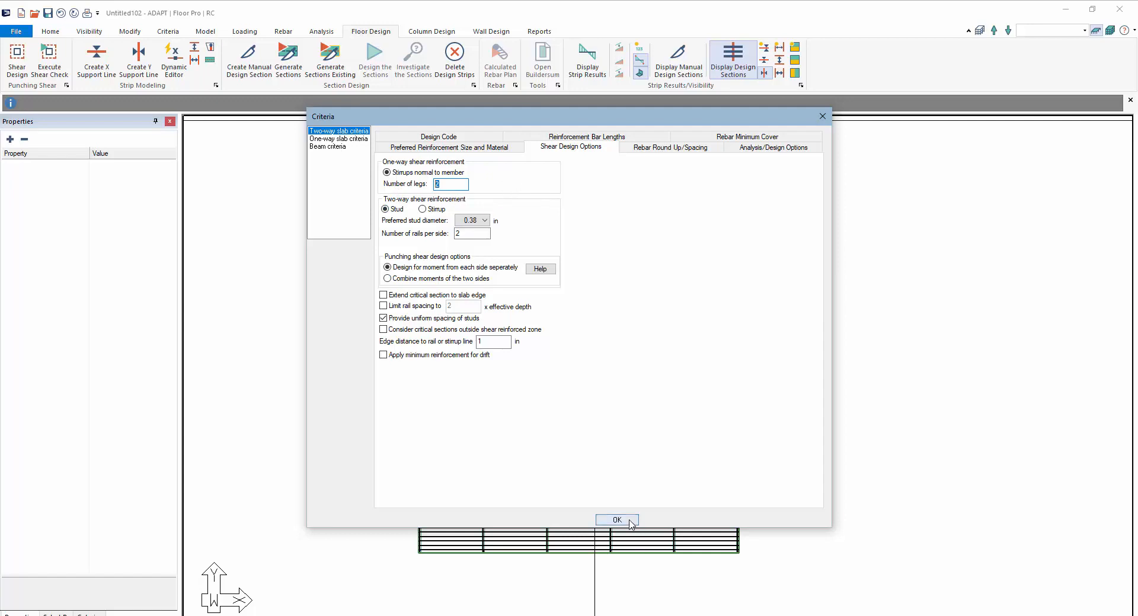
{"action": "left_click", "coordinate": [629, 520]}
Set the preferred stirrup bar size to #4 in the beam reinforcement criteria.
{"action": "left_click", "coordinate": [287, 33]}
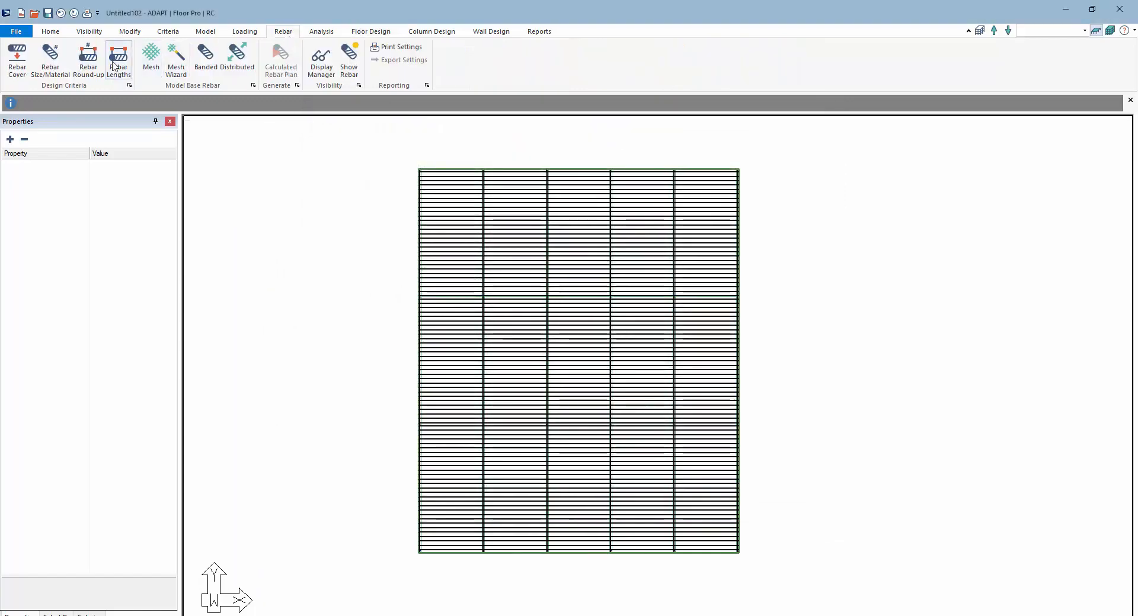
{"action": "left_click", "coordinate": [51, 58]}
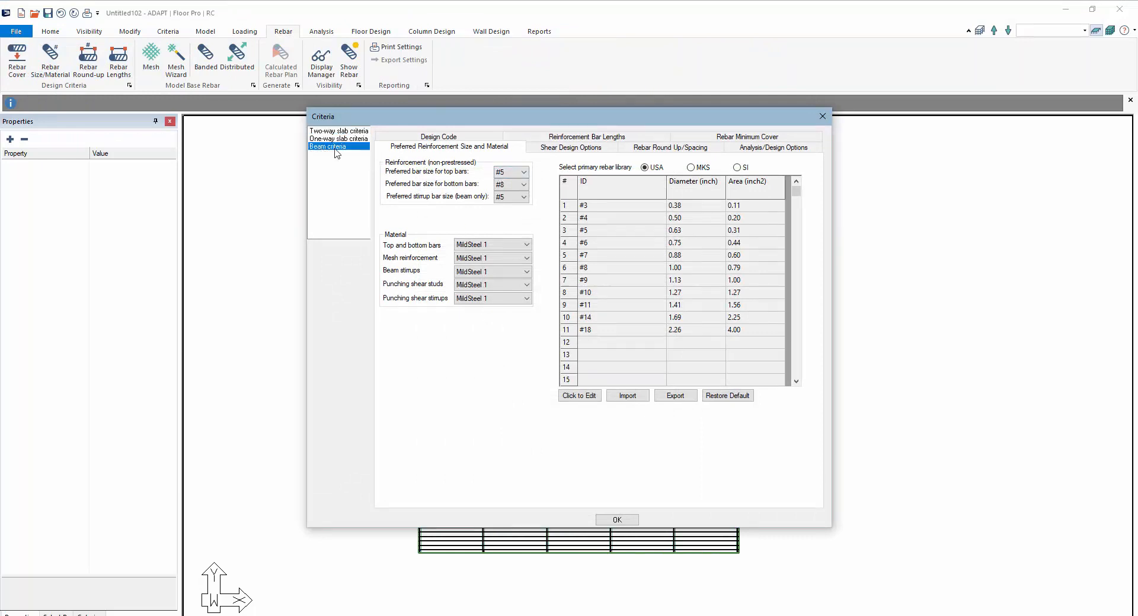
{"action": "left_click", "coordinate": [522, 198]}
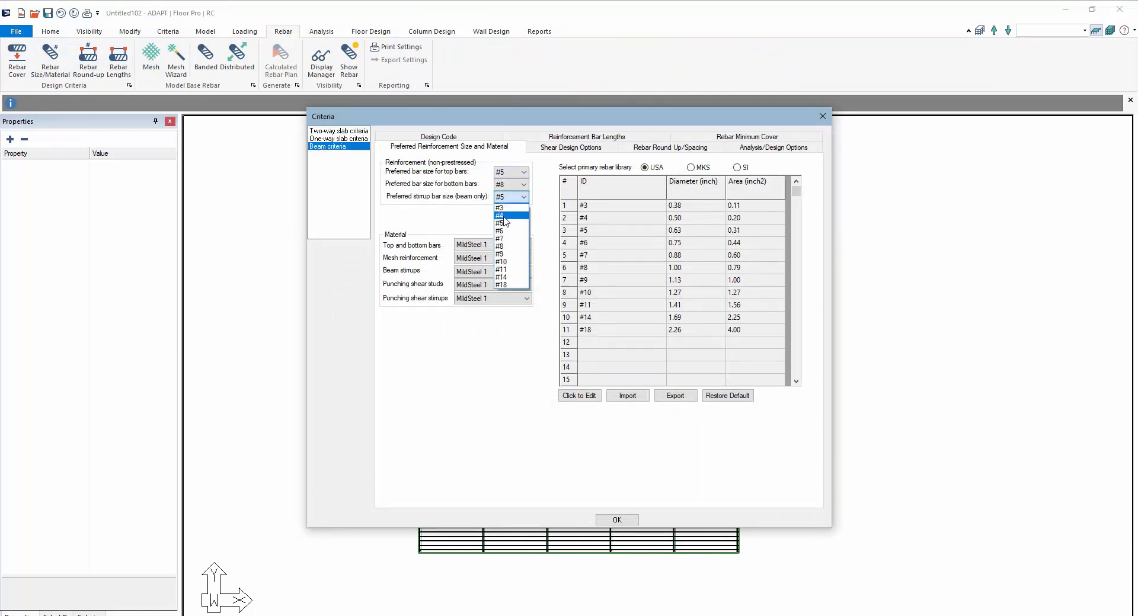
{"action": "left_click", "coordinate": [500, 216]}
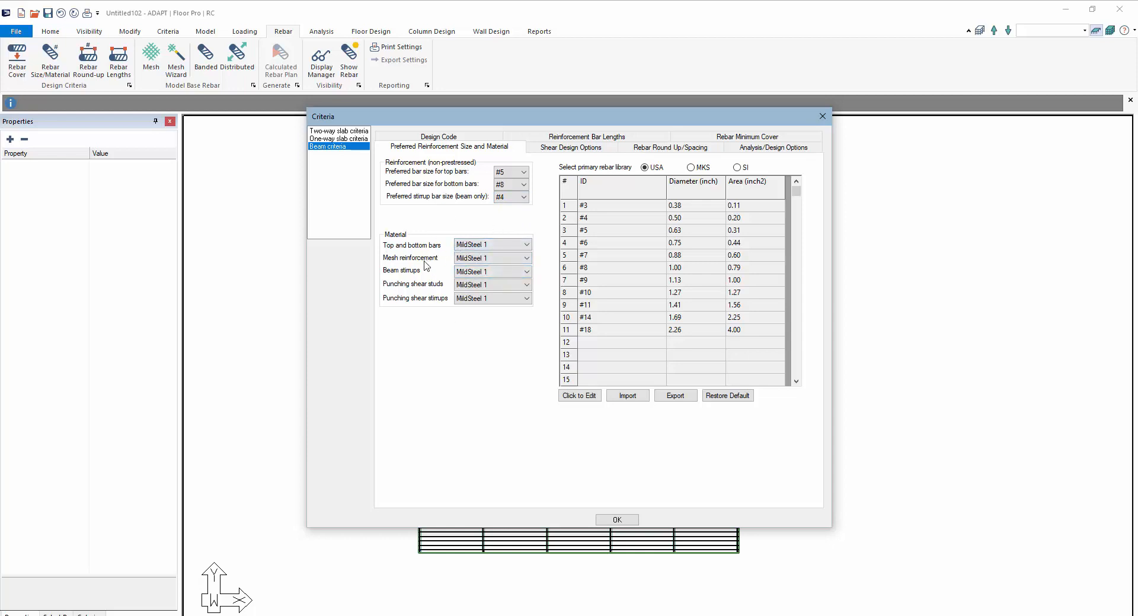
{"action": "key", "text": "Return"}
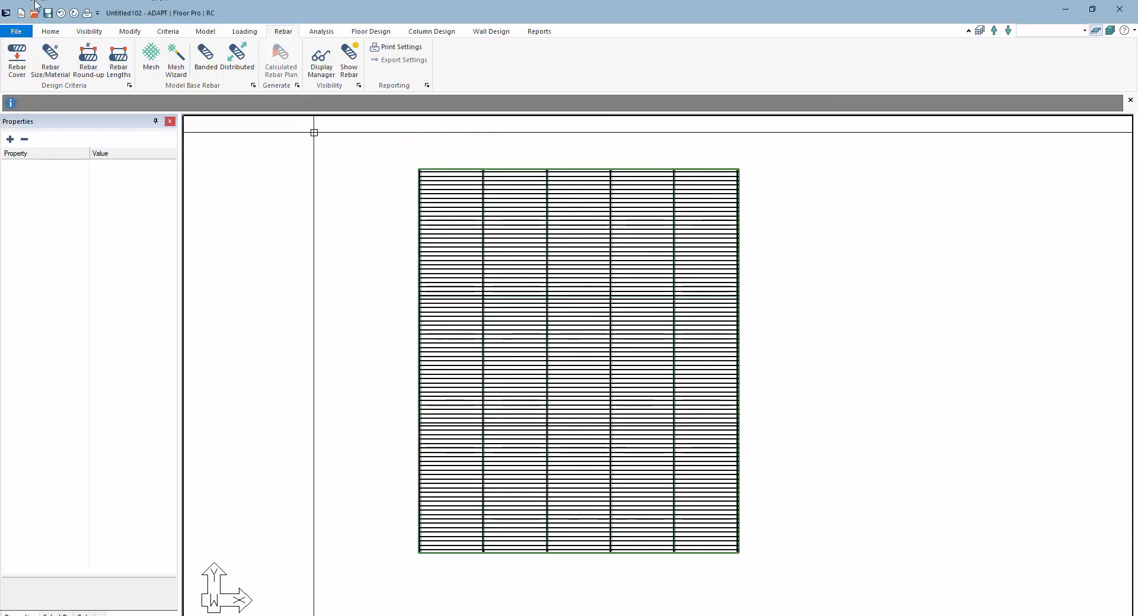
Mesh the slabs automatically with the simplified method, sparse cells and automatic node shifting within 1.5 ft.
{"action": "left_click", "coordinate": [315, 34]}
{"action": "left_click", "coordinate": [119, 59]}
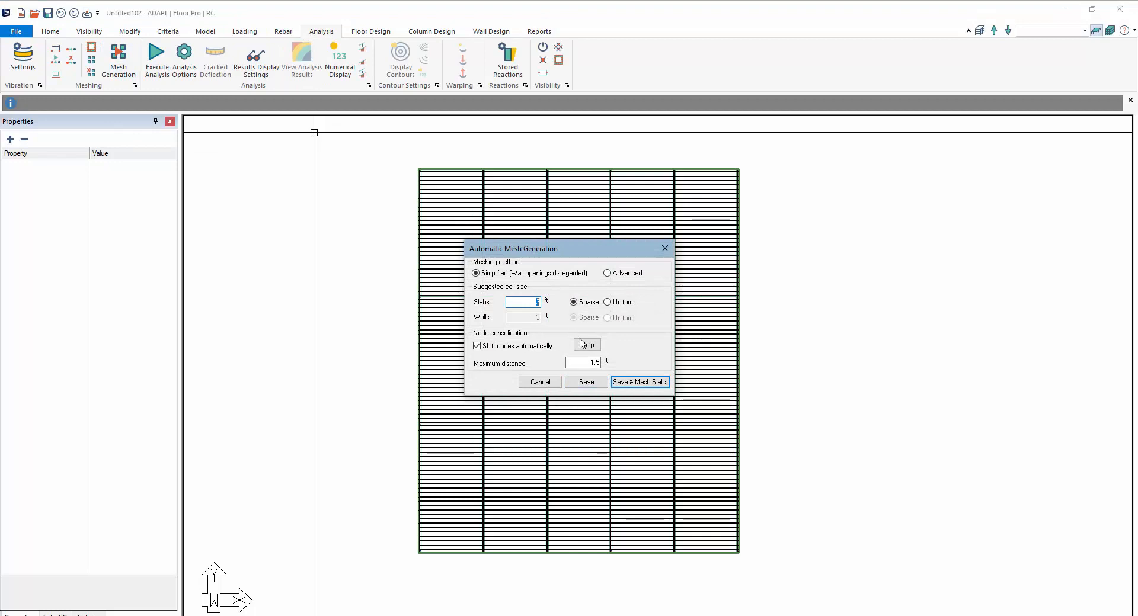
{"action": "left_click", "coordinate": [638, 383]}
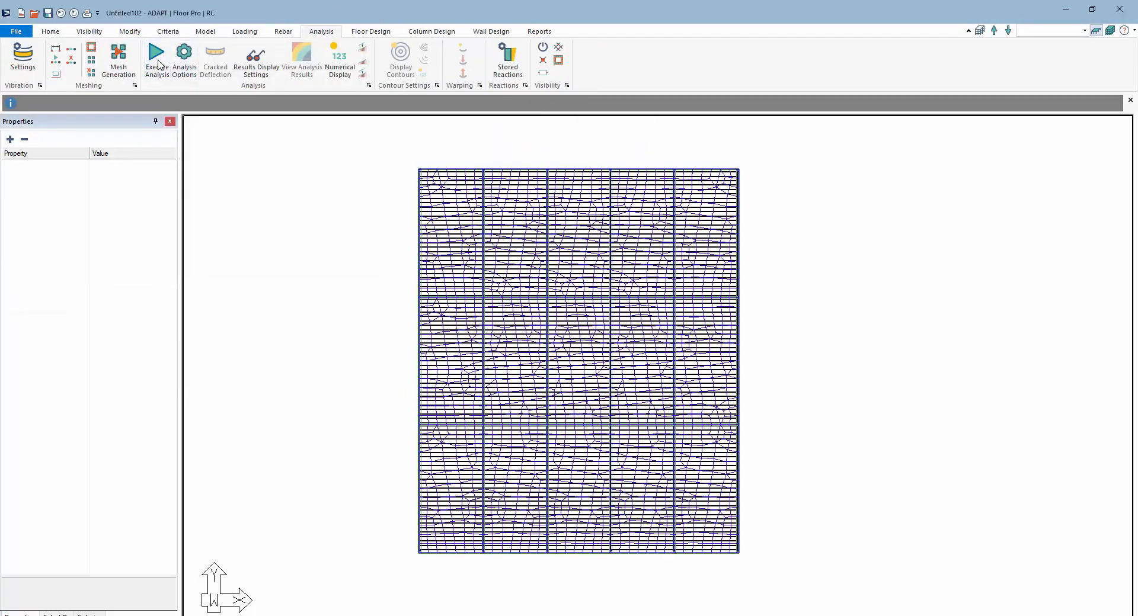
Analyze the floor for the Strength(Dead and Live) and Strength(Dead Load Only) combinations with uncracked stiffness, and save the solution.
{"action": "left_click", "coordinate": [159, 64]}
{"action": "left_click", "coordinate": [342, 208]}
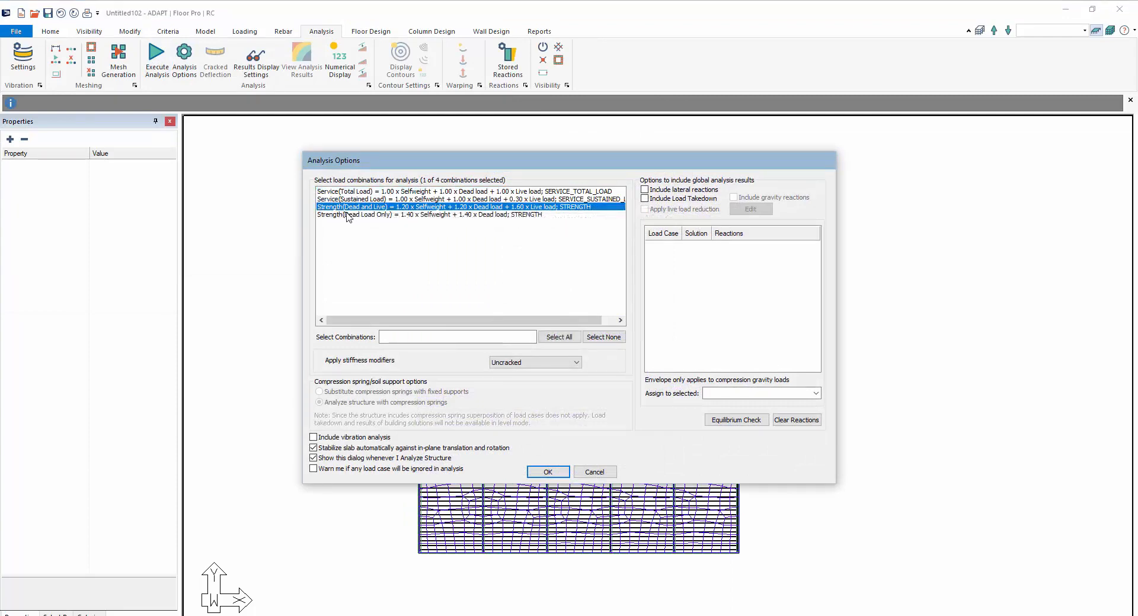
{"action": "left_click", "coordinate": [347, 215], "text": "ctrl"}
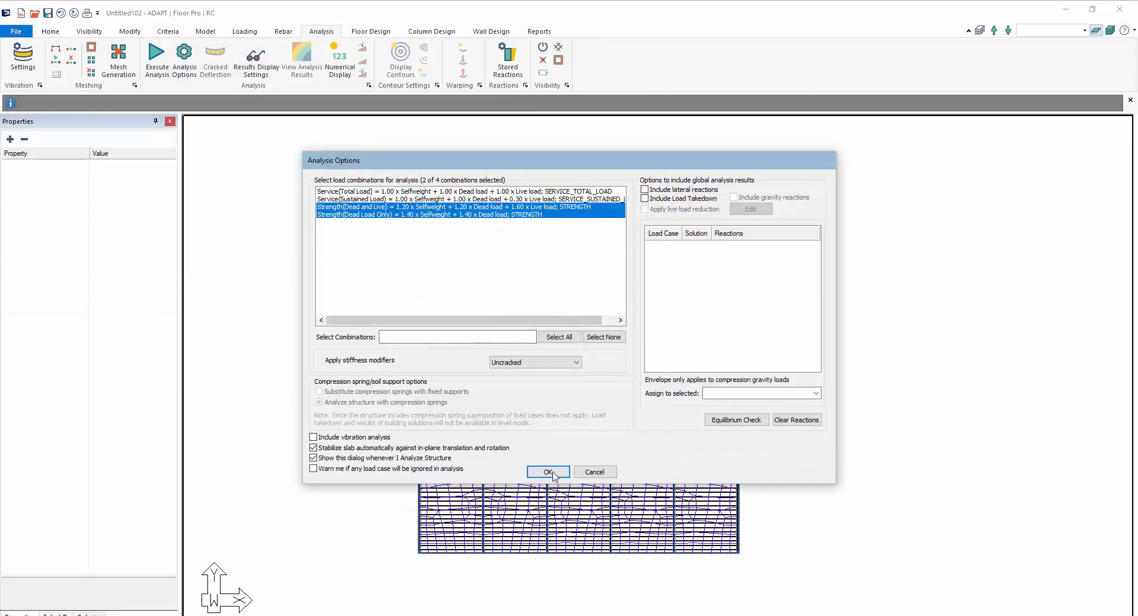
{"action": "left_click", "coordinate": [551, 473]}
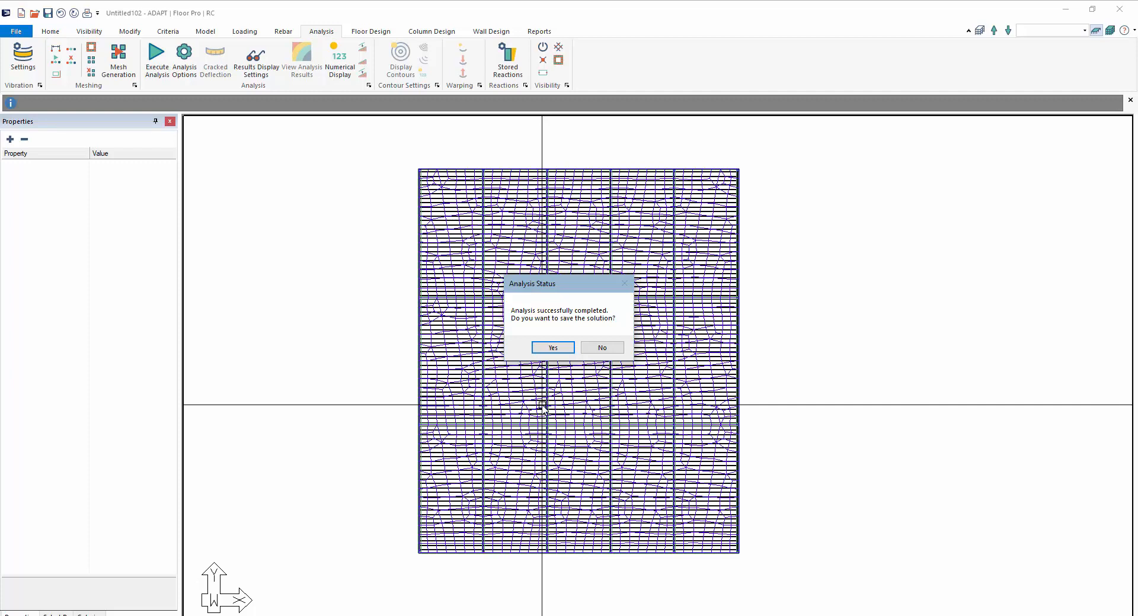
{"action": "left_click", "coordinate": [563, 351]}
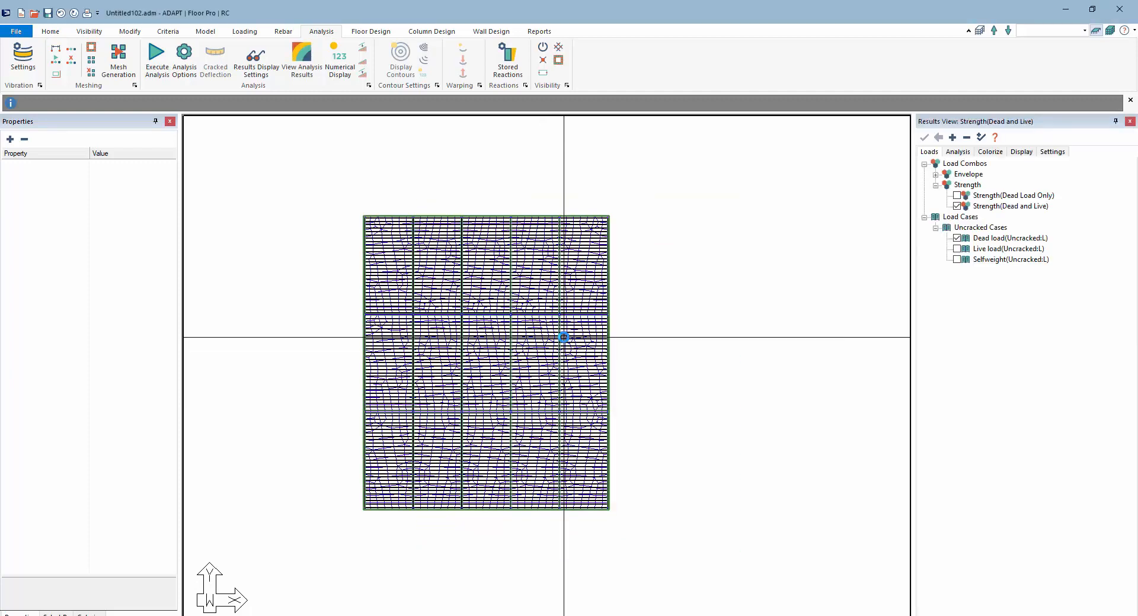
Restore the default display of the floor plan to hide the mesh, support lines and design sections.
{"action": "middle_click_drag", "start_coordinate": [688, 477], "coordinate": [768, 476]}
{"action": "scroll", "coordinate": [768, 471], "scroll_direction": "up", "scroll_amount": 1}
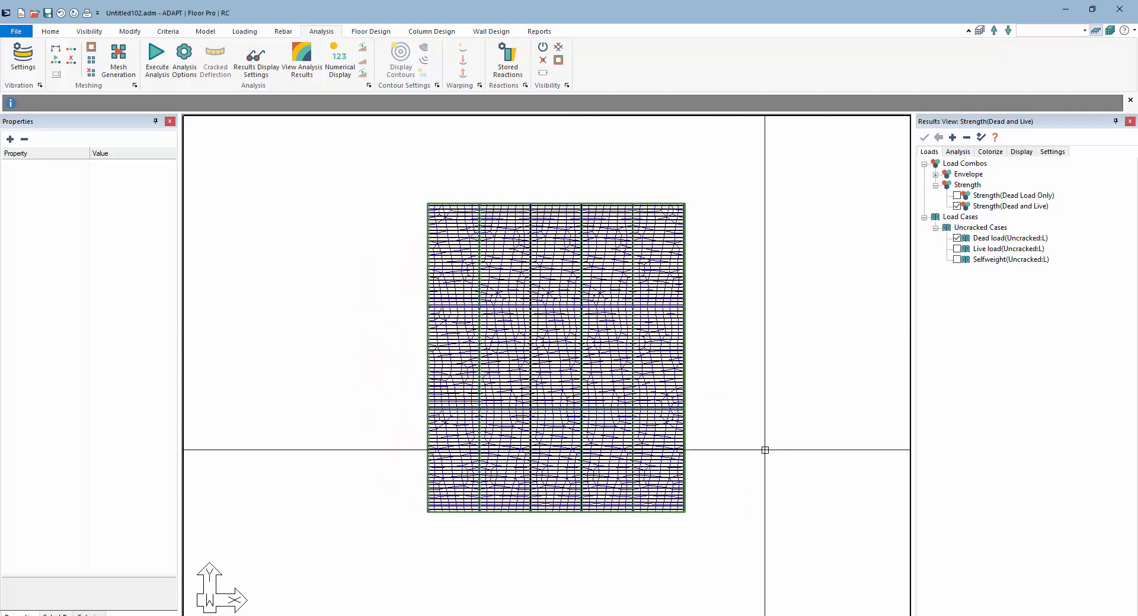
{"action": "left_click", "coordinate": [82, 30]}
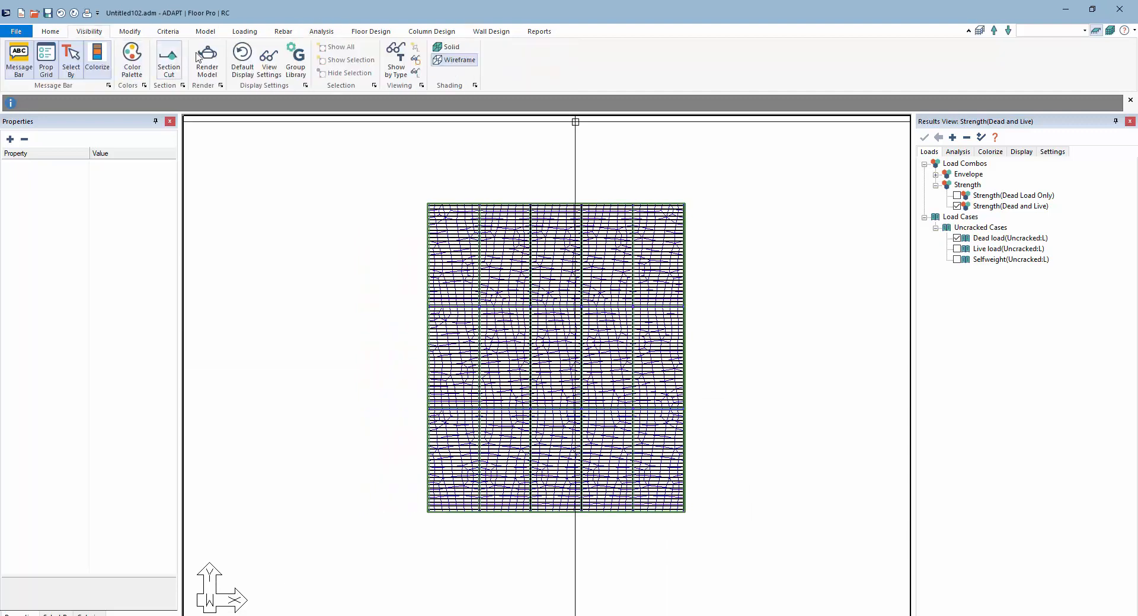
{"action": "left_click", "coordinate": [242, 58]}
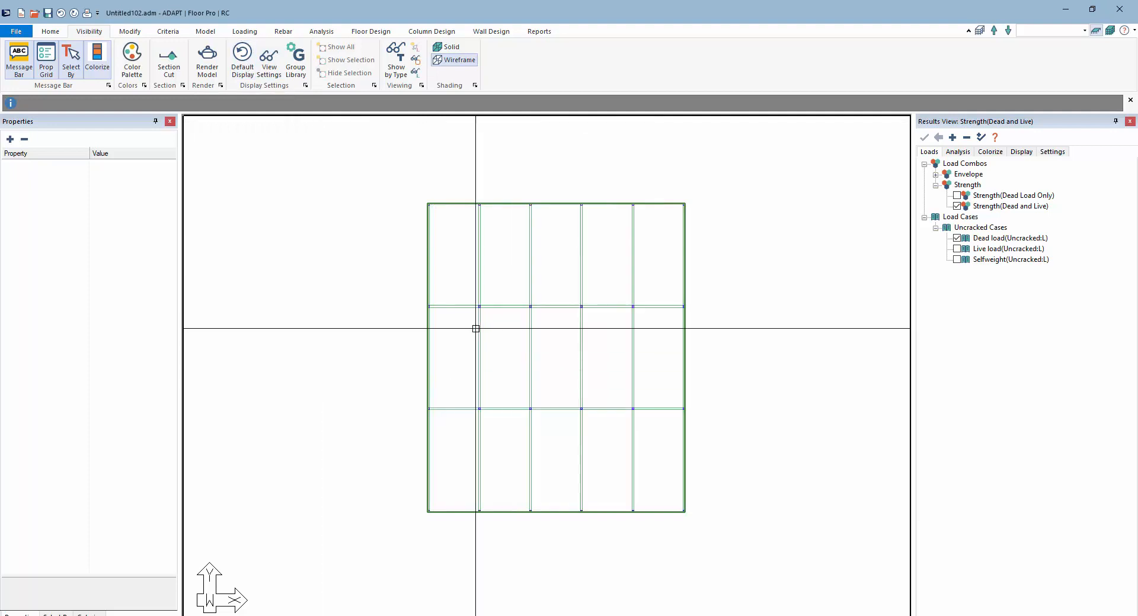
Run the design of the sections and save the design results.
{"action": "left_click", "coordinate": [360, 32]}
{"action": "left_click", "coordinate": [368, 57]}
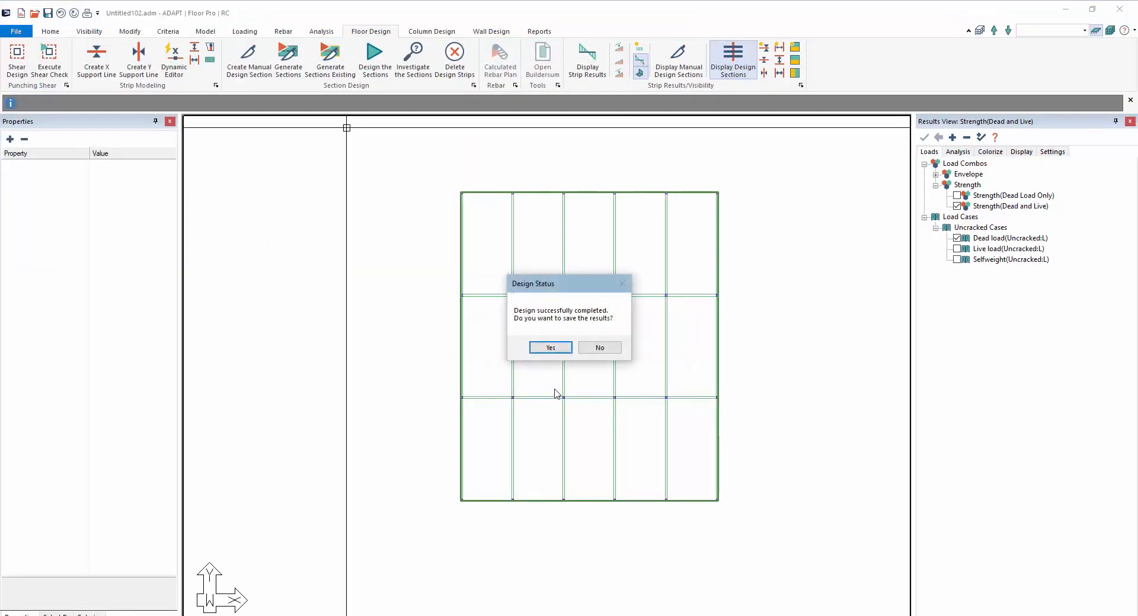
{"action": "left_click", "coordinate": [550, 348]}
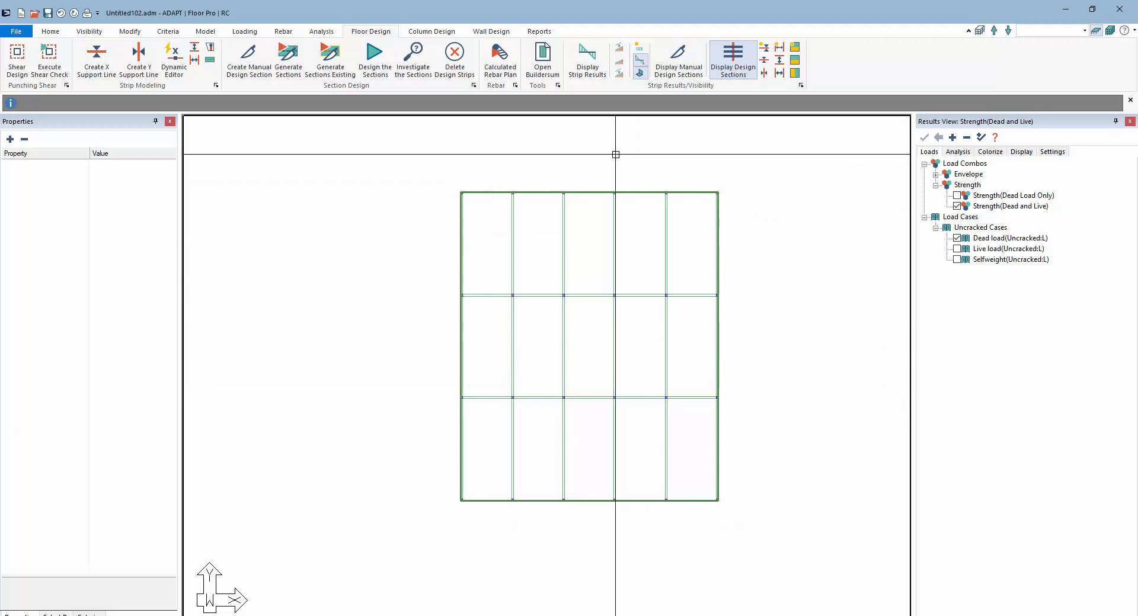
Show the Y-direction support lines without their design sections and plot the design section shear for Strength(Dead and Live).
{"action": "left_click", "coordinate": [764, 74]}
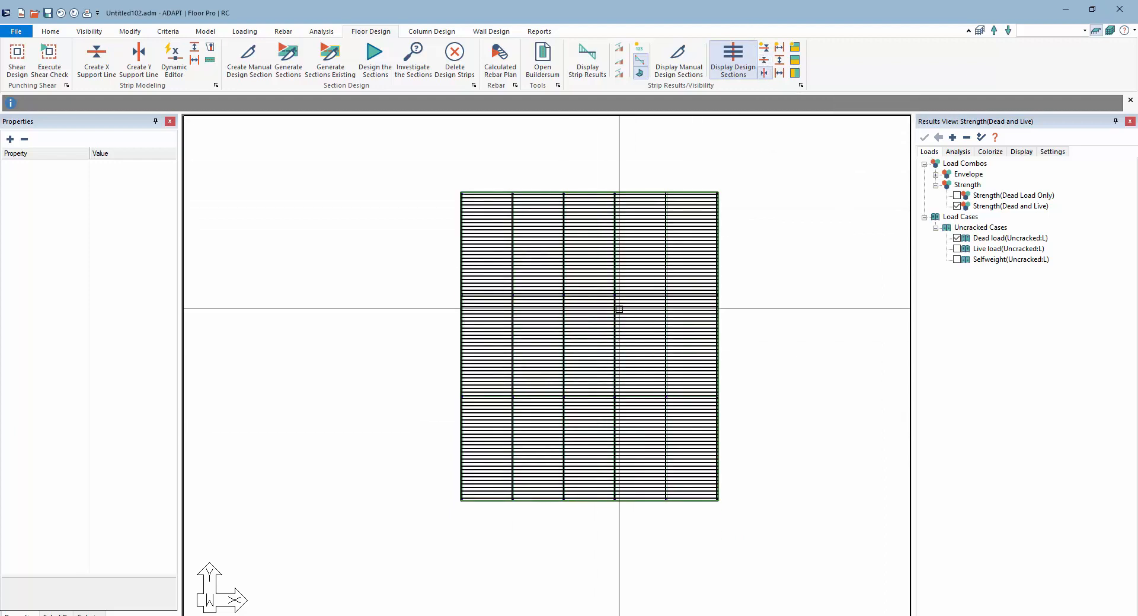
{"action": "left_click", "coordinate": [735, 63]}
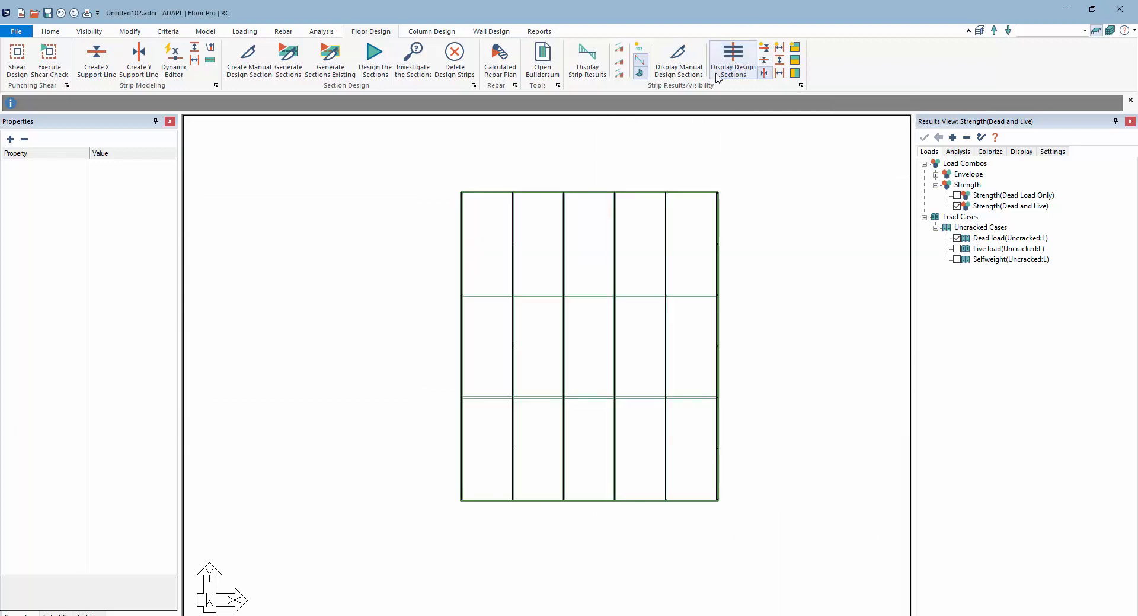
{"action": "left_click", "coordinate": [957, 153]}
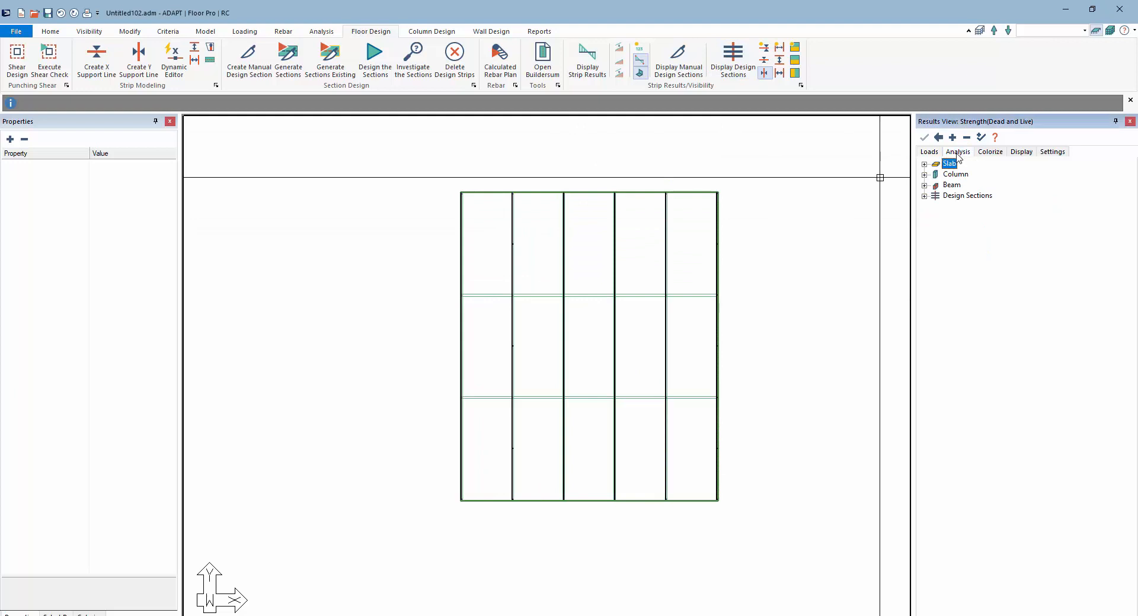
{"action": "left_click", "coordinate": [923, 196]}
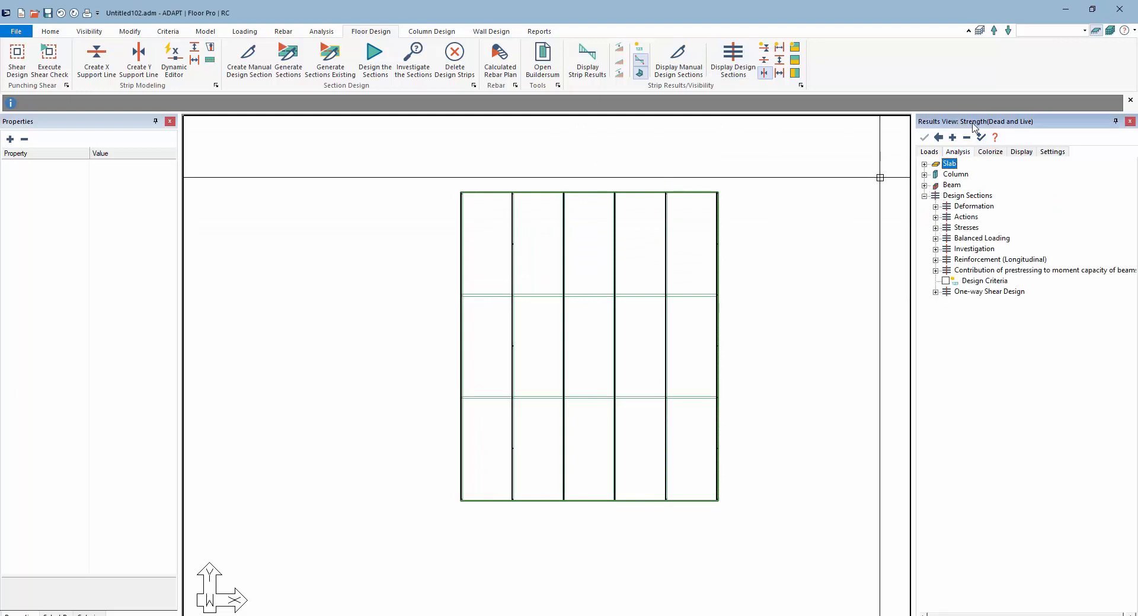
{"action": "left_click", "coordinate": [928, 152]}
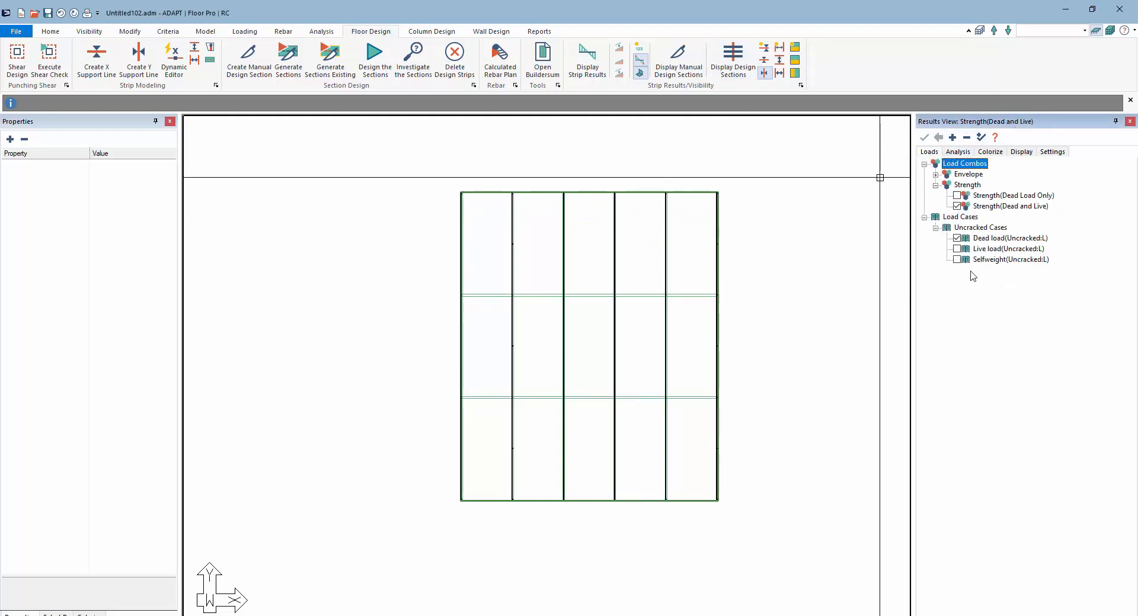
{"action": "left_click", "coordinate": [958, 153]}
{"action": "left_click", "coordinate": [935, 217]}
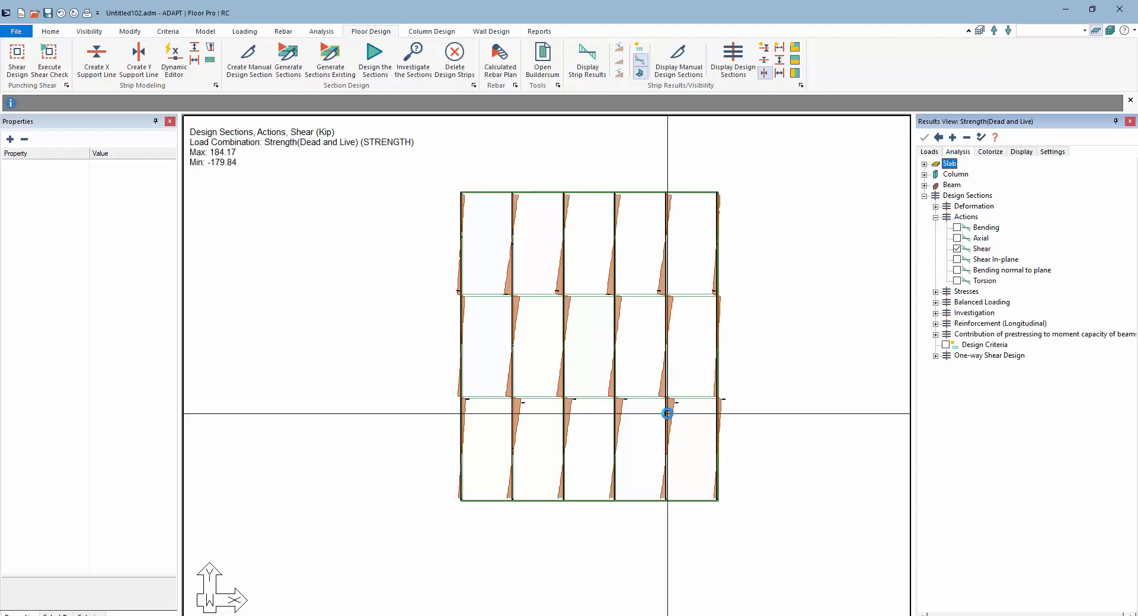
{"action": "scroll", "coordinate": [542, 342], "scroll_direction": "up", "scroll_amount": 3}
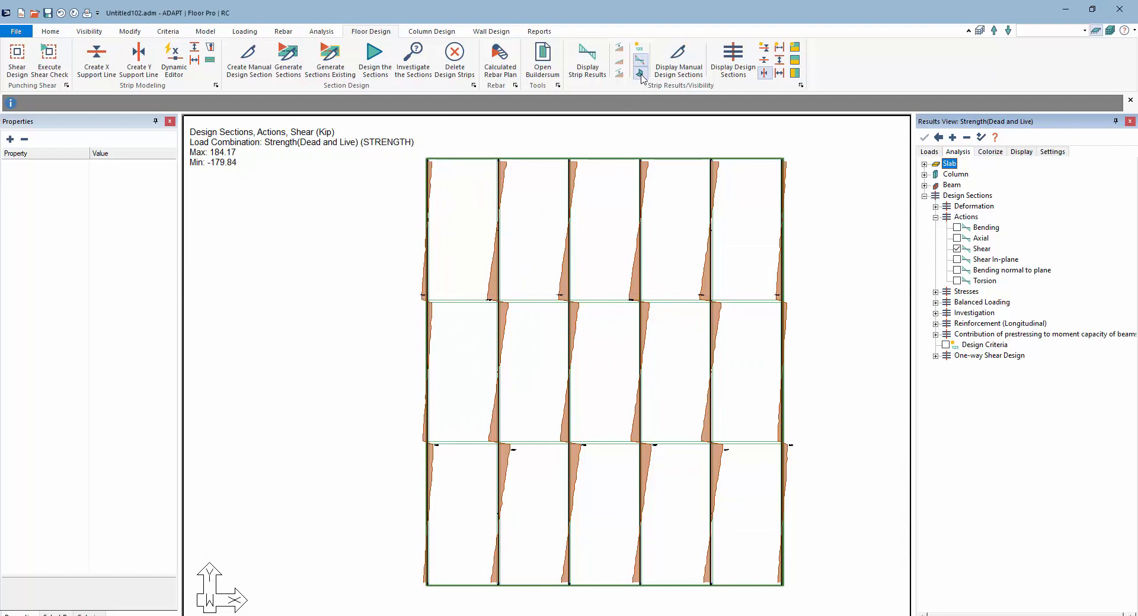
Display the numerical values along the shear diagrams on the plan.
{"action": "left_click", "coordinate": [640, 47]}
{"action": "scroll", "coordinate": [587, 338], "scroll_direction": "up", "scroll_amount": 1}
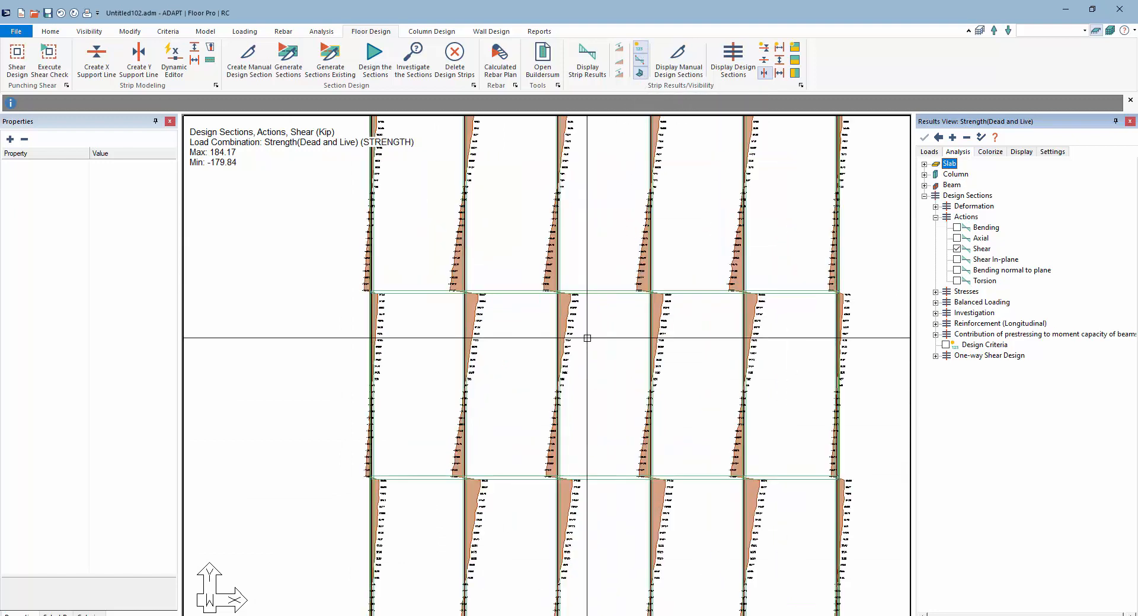
{"action": "scroll", "coordinate": [587, 338], "scroll_direction": "up", "scroll_amount": 1}
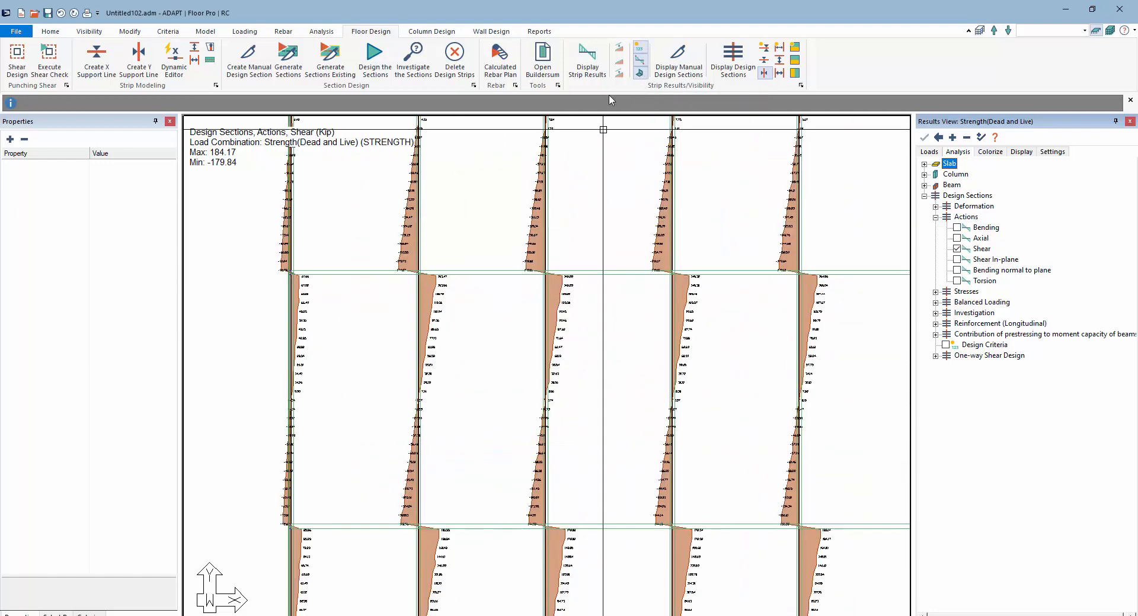
Turn off the perpendicular projection of the shear diagrams and show the floor in an isometric view.
{"action": "left_click", "coordinate": [639, 73]}
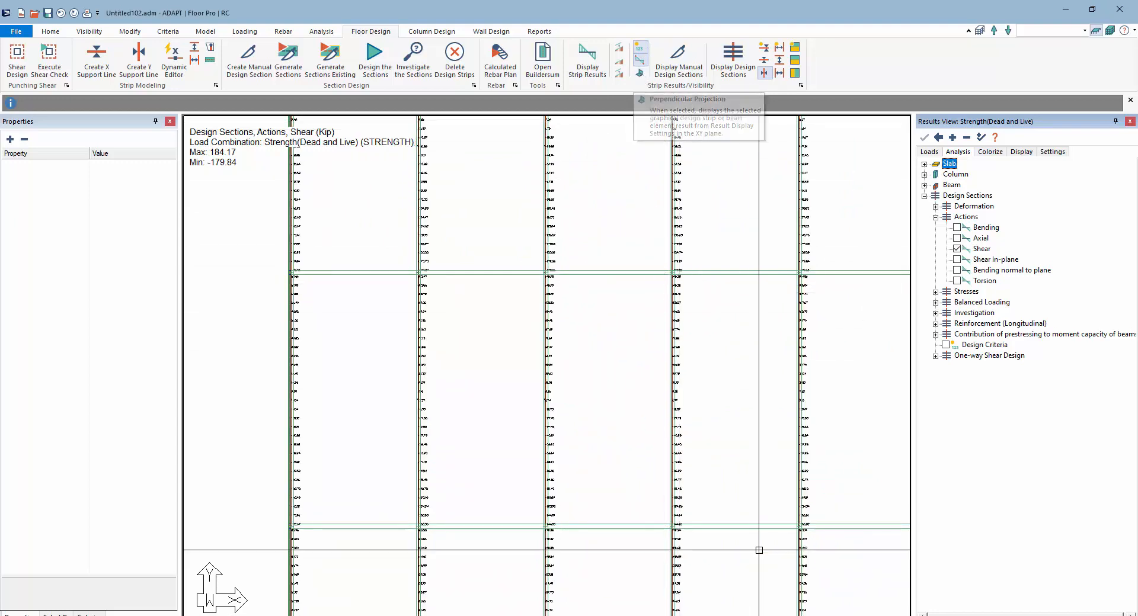
{"action": "left_click", "coordinate": [773, 615]}
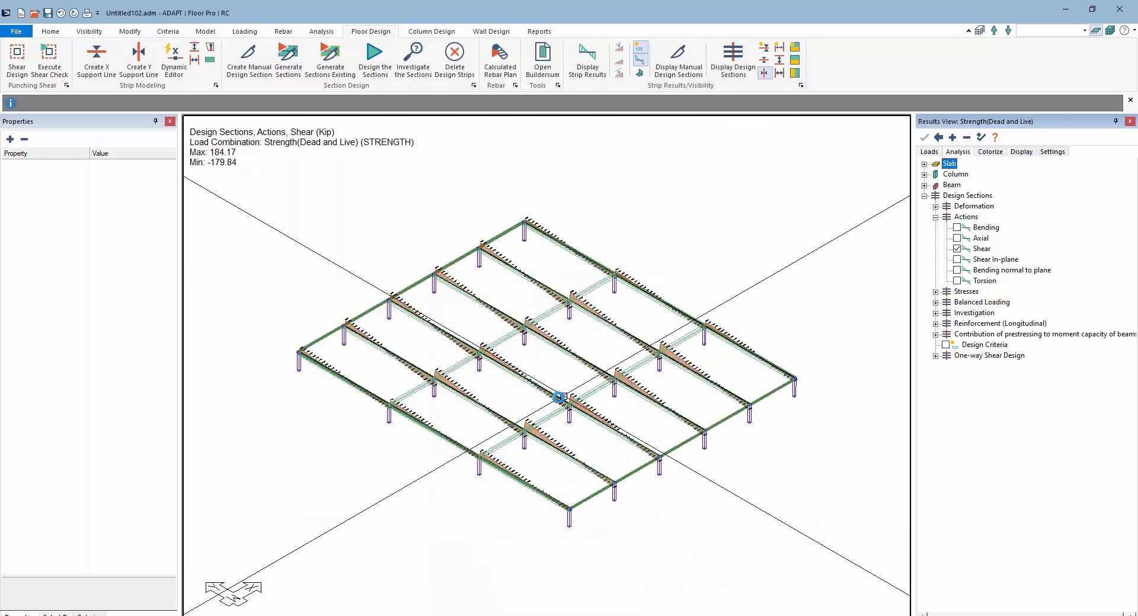
{"action": "scroll", "coordinate": [558, 399], "scroll_direction": "up", "scroll_amount": 4}
{"action": "scroll", "coordinate": [388, 163], "scroll_direction": "up", "scroll_amount": 2}
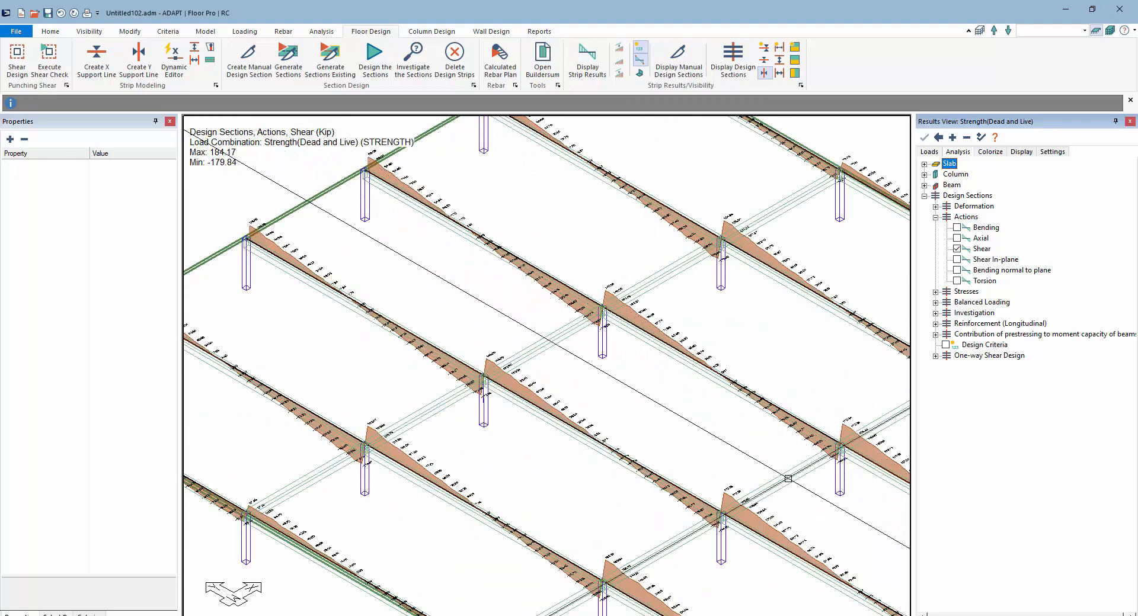
Examine the shear diagrams and their values along the beam lines across all spans in the isometric view.
{"action": "middle_click_drag", "start_coordinate": [618, 280], "coordinate": [579, 384]}
{"action": "scroll", "coordinate": [518, 210], "scroll_direction": "up", "scroll_amount": 2}
{"action": "scroll", "coordinate": [518, 209], "scroll_direction": "up", "scroll_amount": 1}
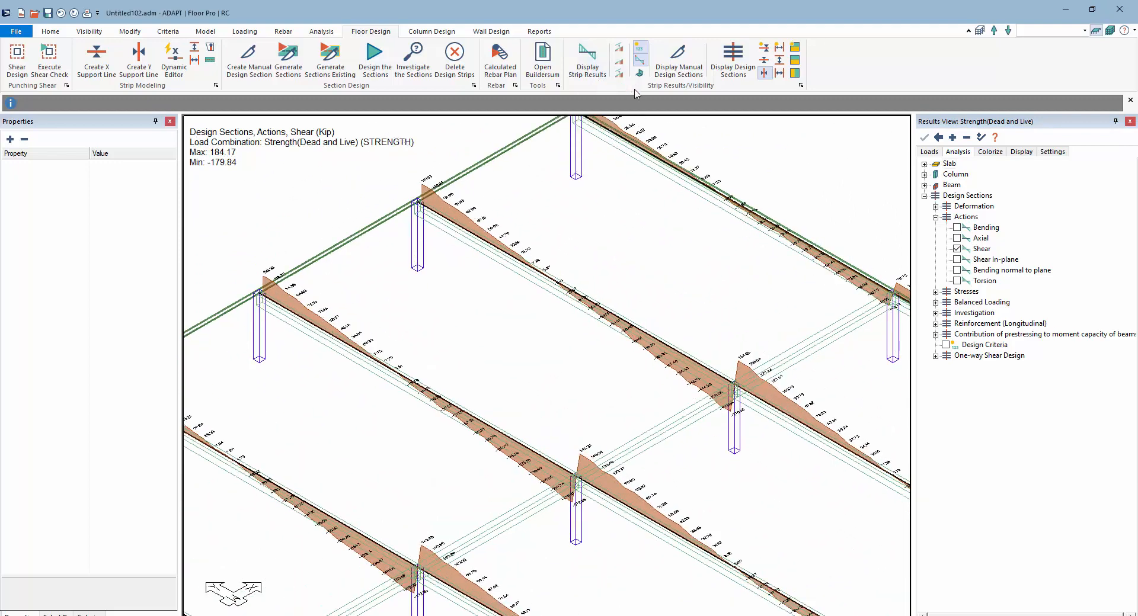
{"action": "middle_click_drag", "start_coordinate": [666, 279], "coordinate": [600, 254]}
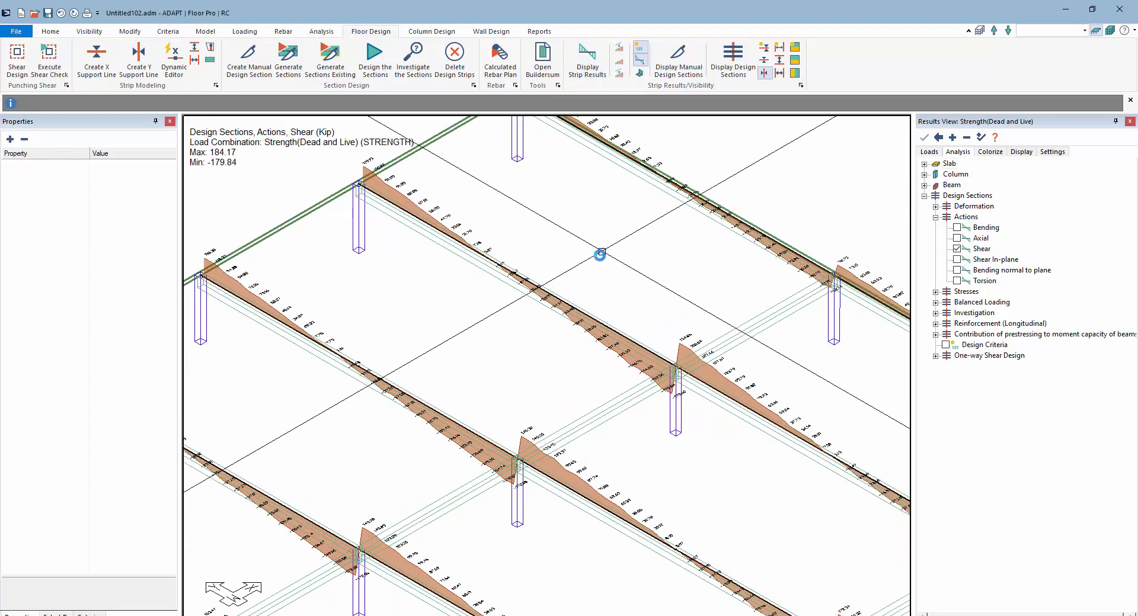
{"action": "scroll", "coordinate": [600, 255], "scroll_direction": "down", "scroll_amount": 3}
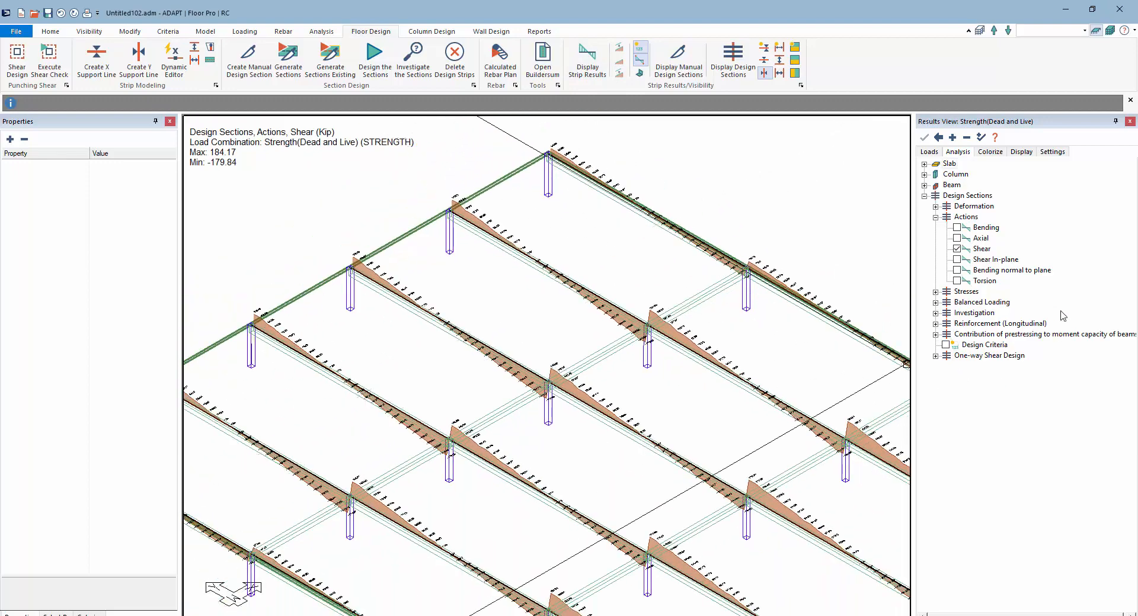
{"action": "scroll", "coordinate": [543, 341], "scroll_direction": "down", "scroll_amount": 1}
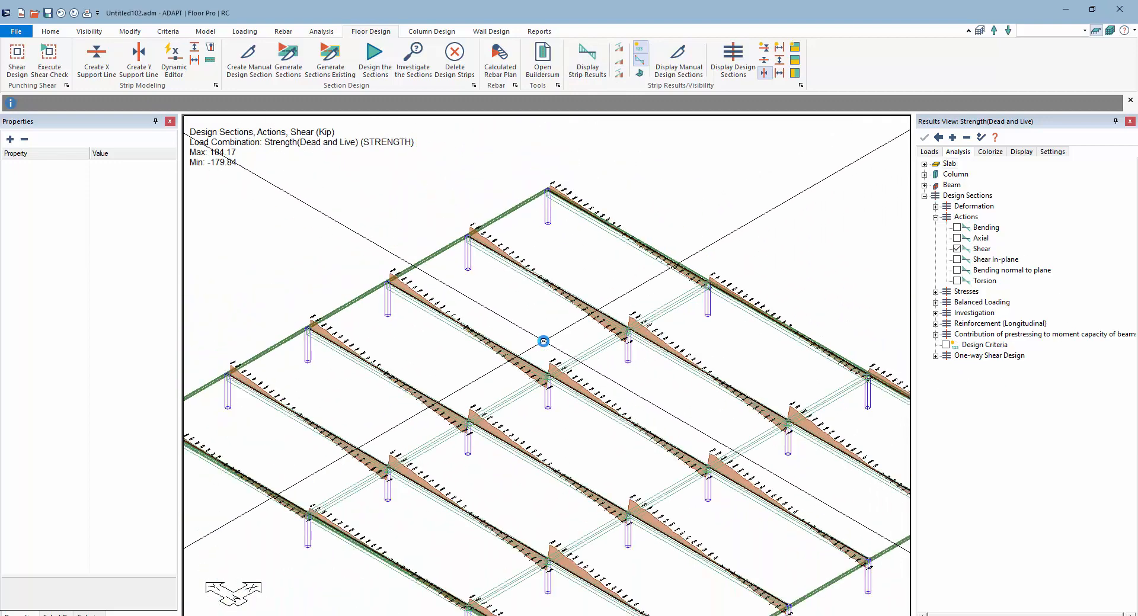
{"action": "middle_click_drag", "start_coordinate": [538, 316], "coordinate": [497, 293]}
{"action": "scroll", "coordinate": [472, 280], "scroll_direction": "down", "scroll_amount": 1}
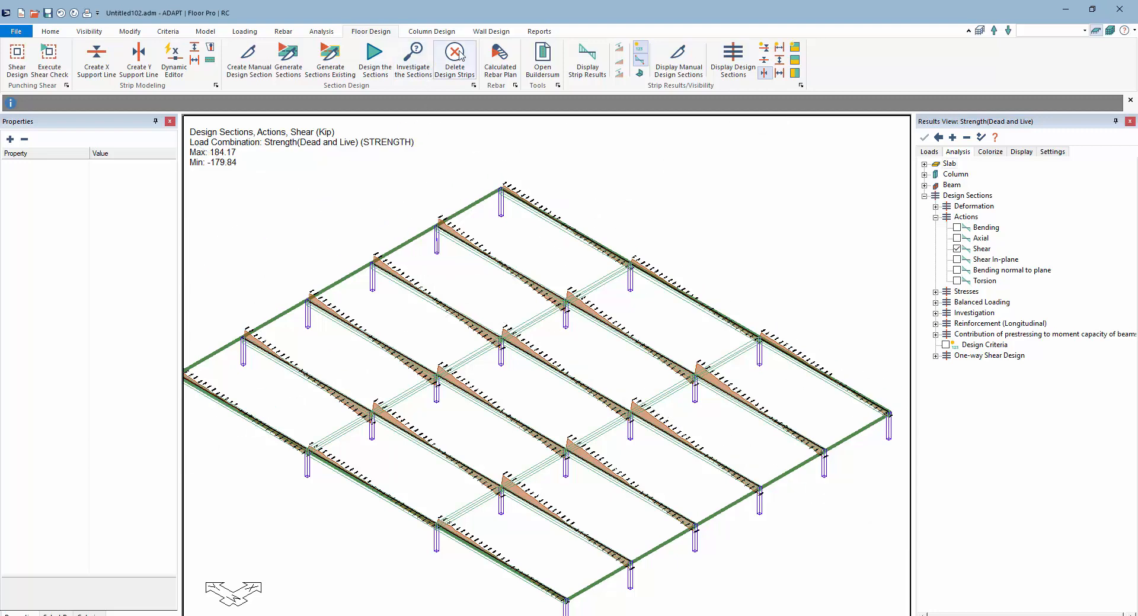
Generate the Design Section Rebar report for Strength(Dead and Live) and review the first section's stirrup area and spacing.
{"action": "left_click", "coordinate": [539, 32]}
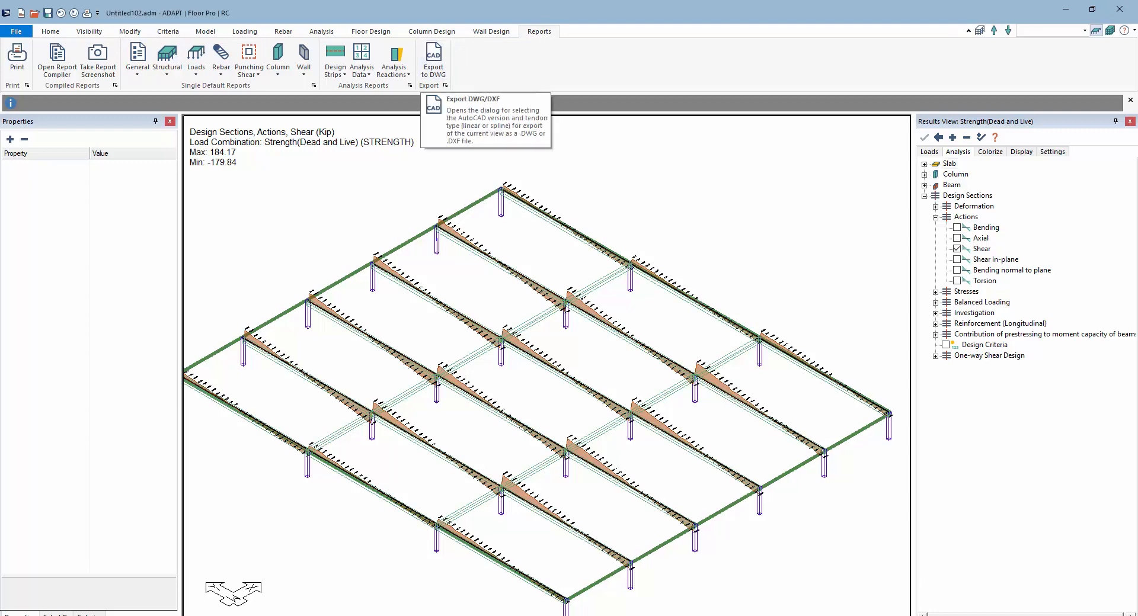
{"action": "left_click", "coordinate": [337, 73]}
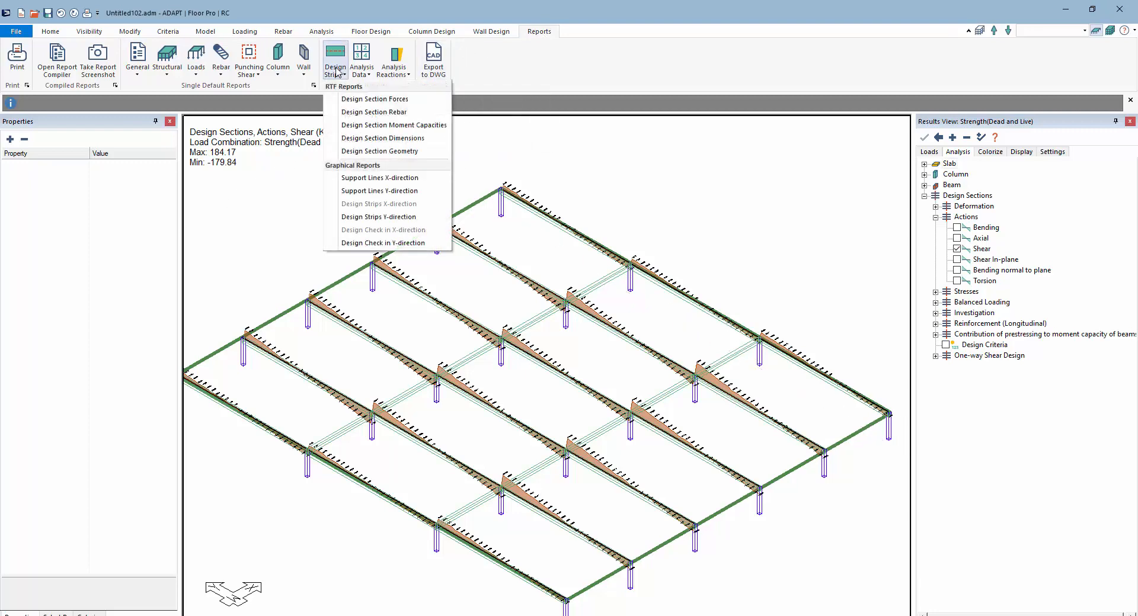
{"action": "left_click", "coordinate": [349, 113]}
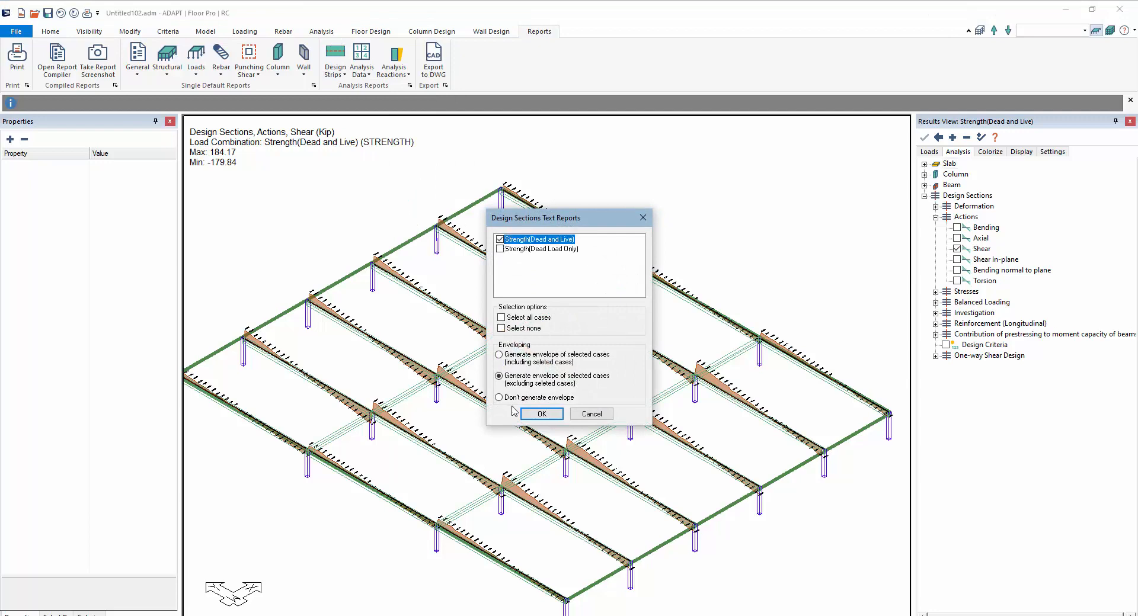
{"action": "left_click", "coordinate": [541, 414]}
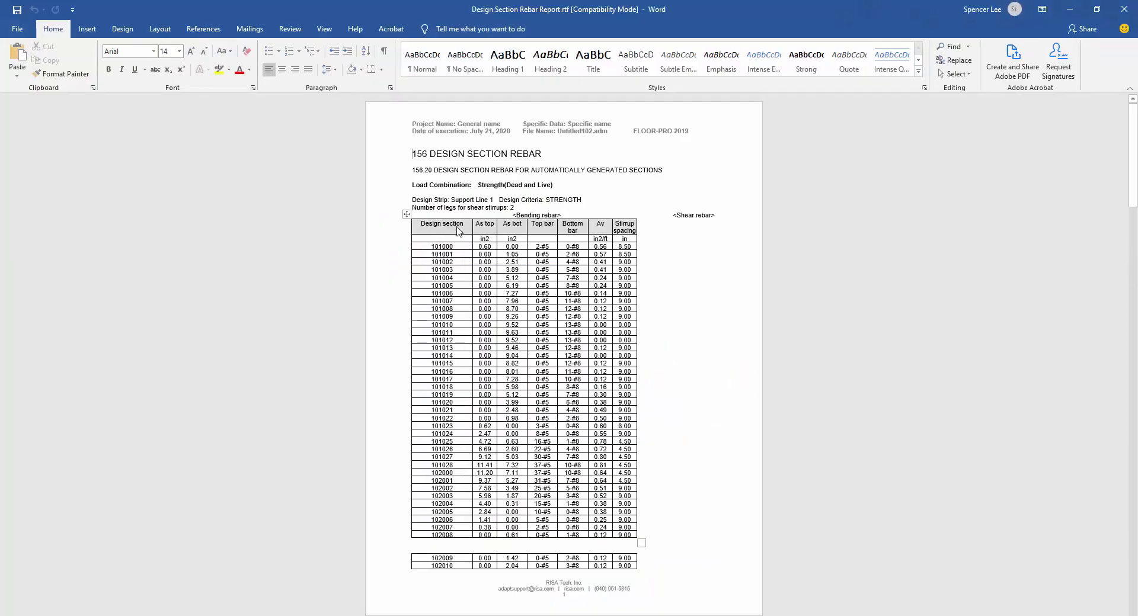
{"action": "double_click", "coordinate": [456, 247]}
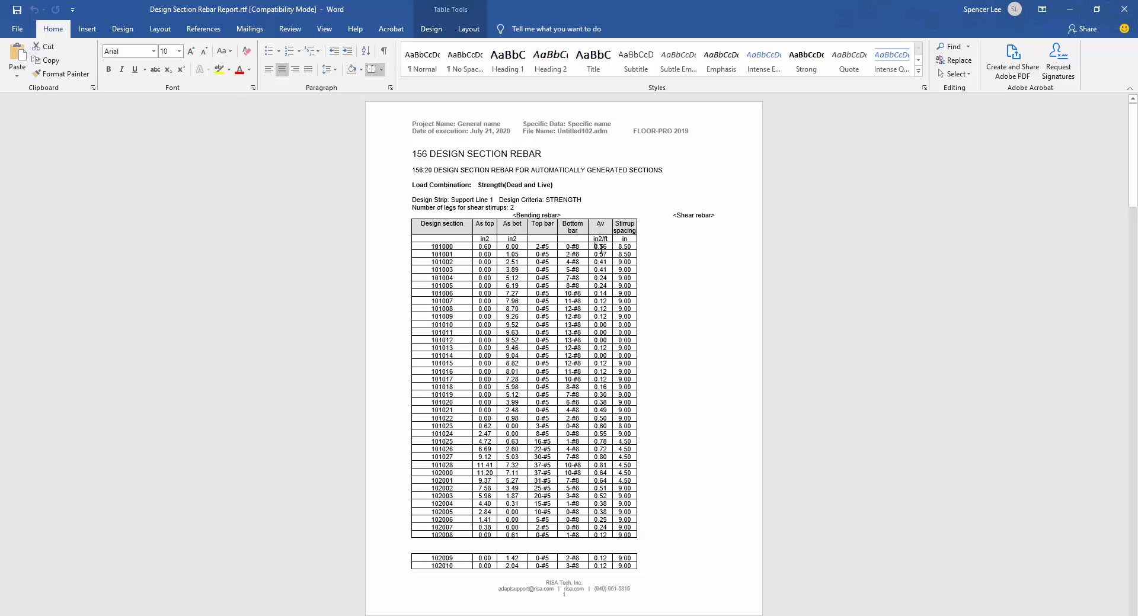
{"action": "left_click_drag", "start_coordinate": [617, 248], "coordinate": [651, 248]}
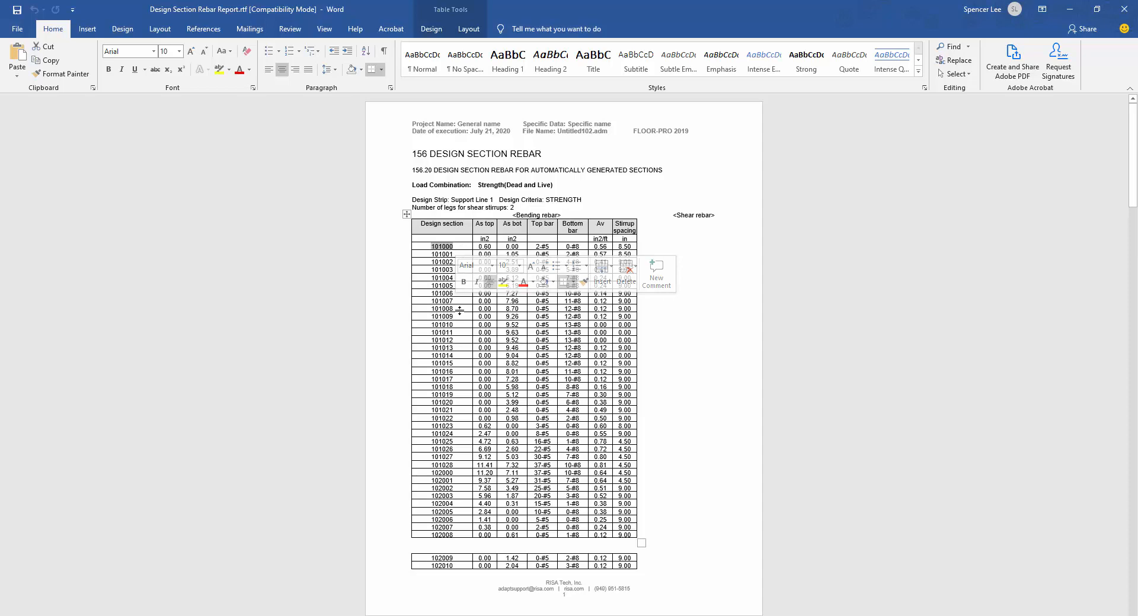
Return from the Word report to ADAPT-Floor Pro and display the design sections on the isometric floor.
{"action": "left_click", "coordinate": [1069, 9]}
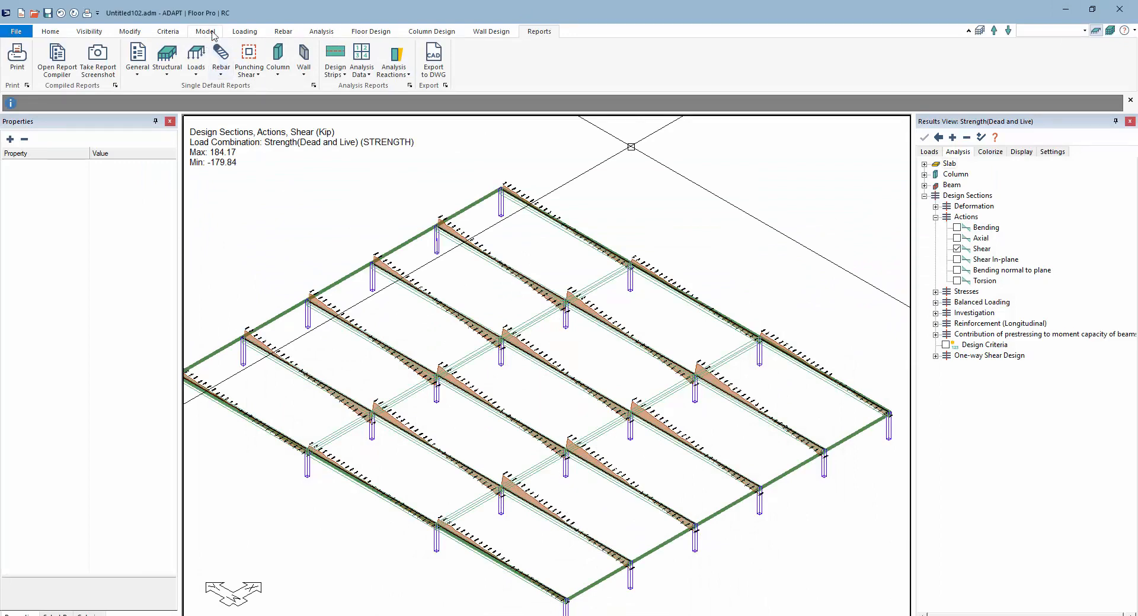
{"action": "left_click", "coordinate": [369, 32]}
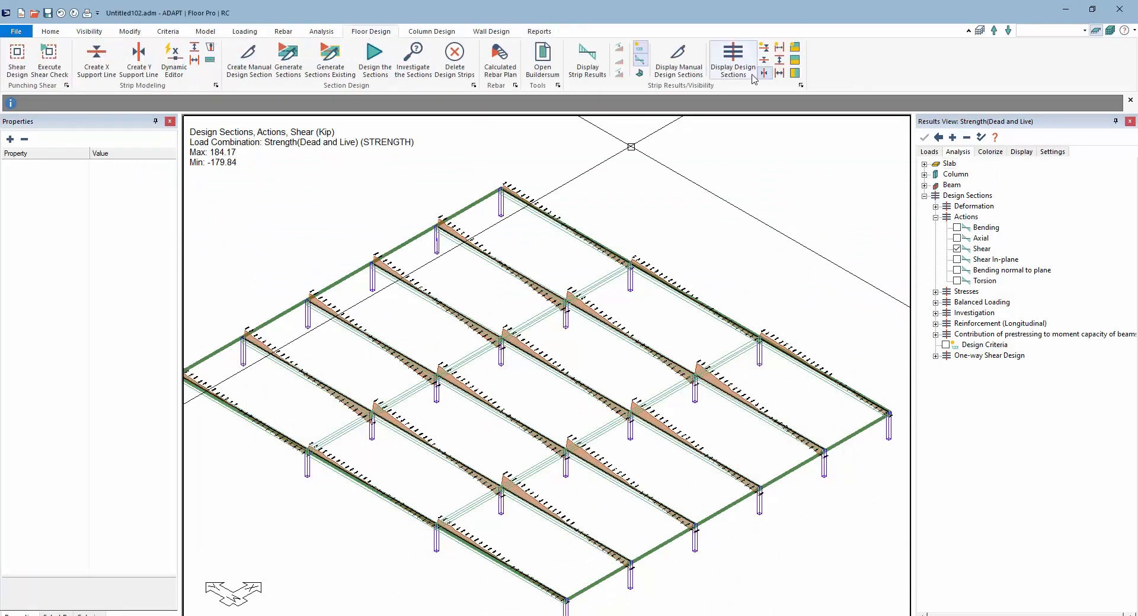
{"action": "left_click", "coordinate": [735, 59]}
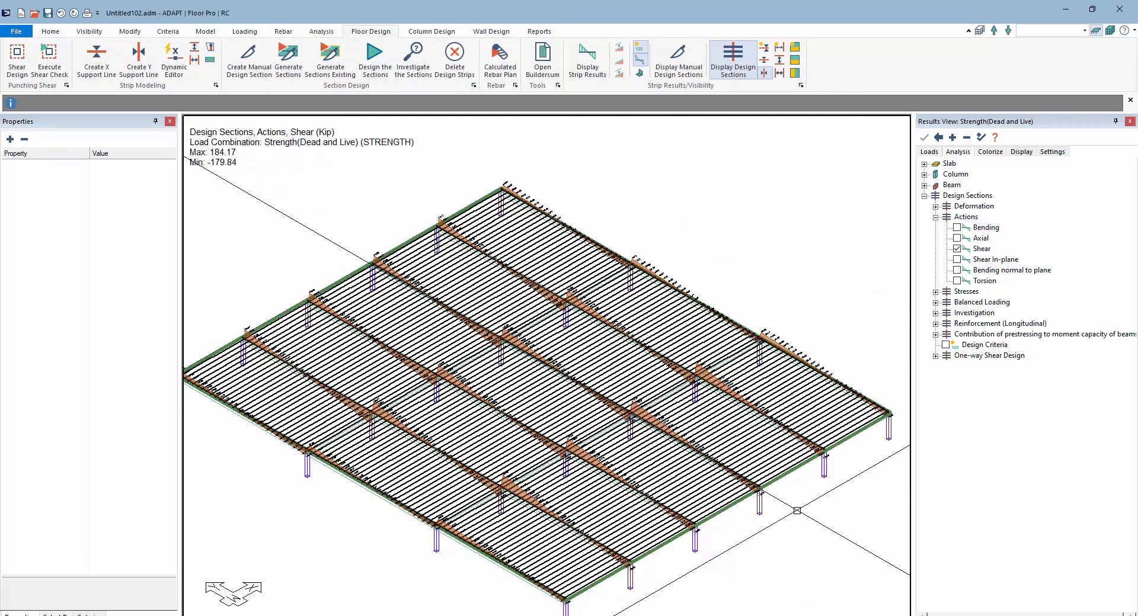
{"action": "left_click", "coordinate": [90, 33]}
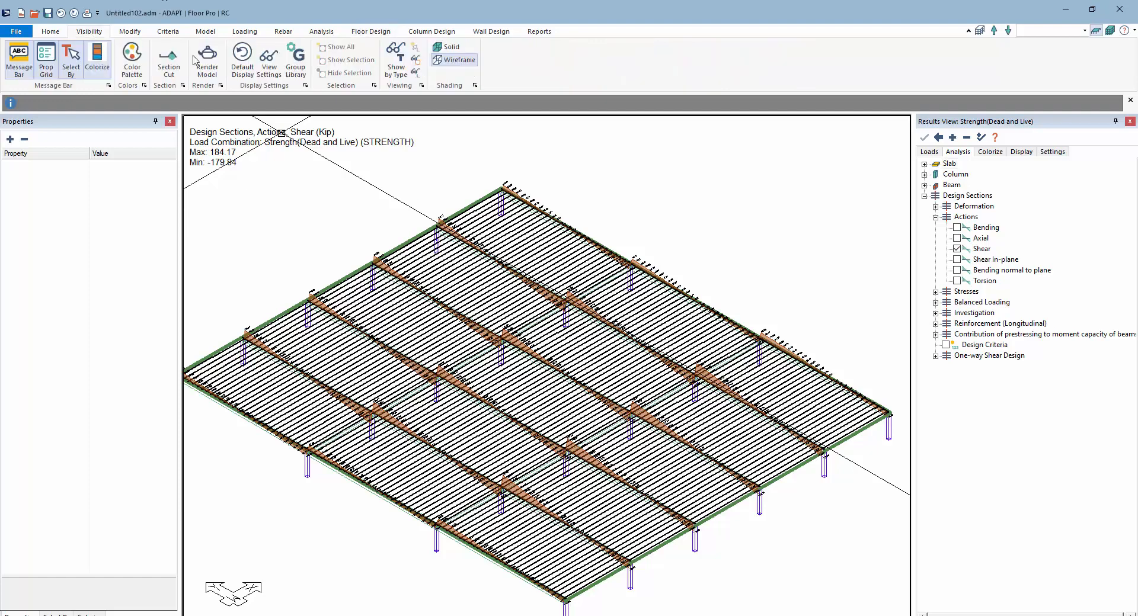
{"action": "left_click", "coordinate": [278, 70]}
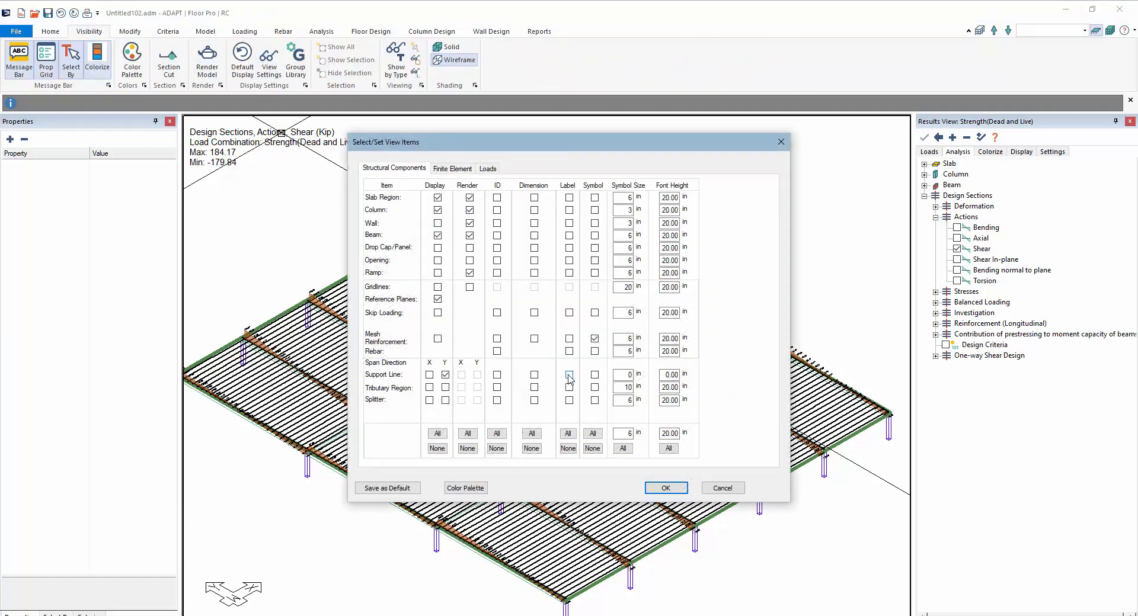
{"action": "left_click", "coordinate": [735, 490]}
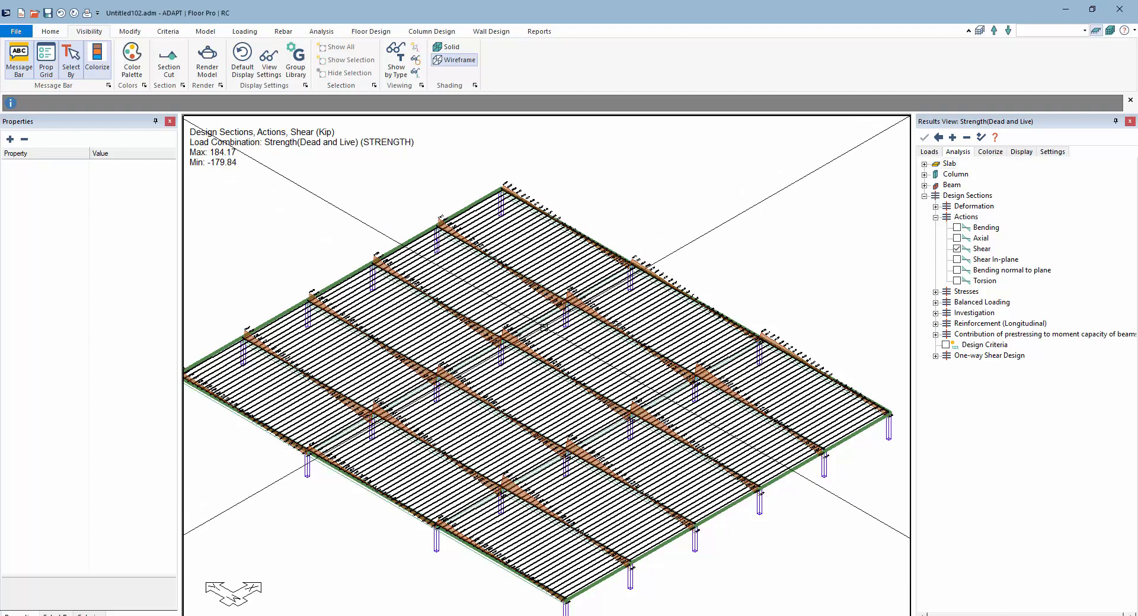
Show the floor in top view and turn on the perpendicular projection of the shear diagrams.
{"action": "middle_click_drag", "start_coordinate": [533, 356], "coordinate": [525, 452]}
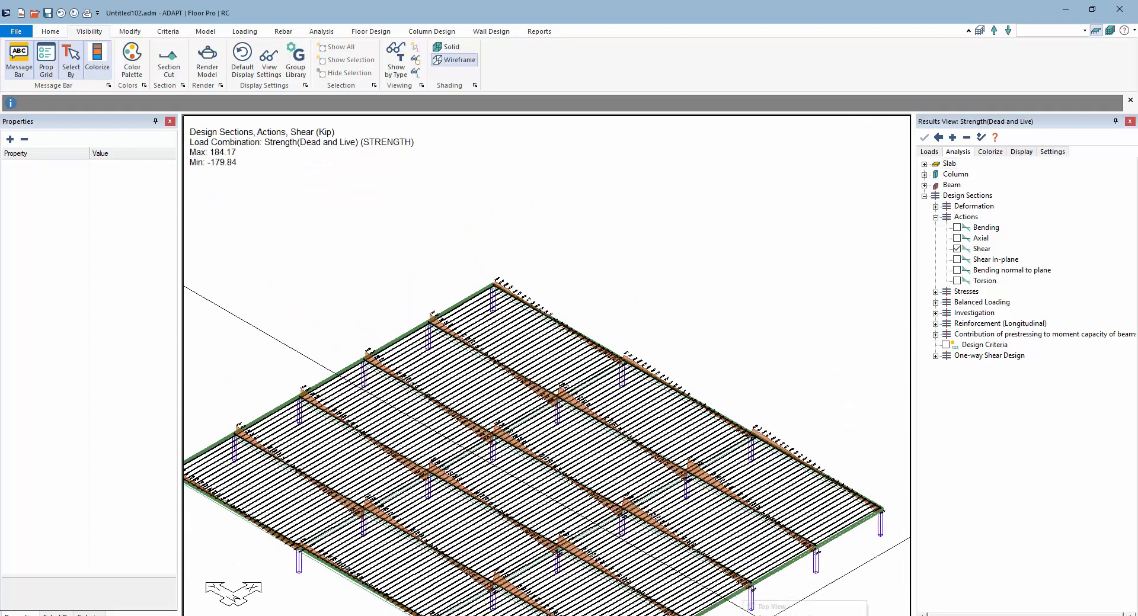
{"action": "left_click", "coordinate": [771, 607]}
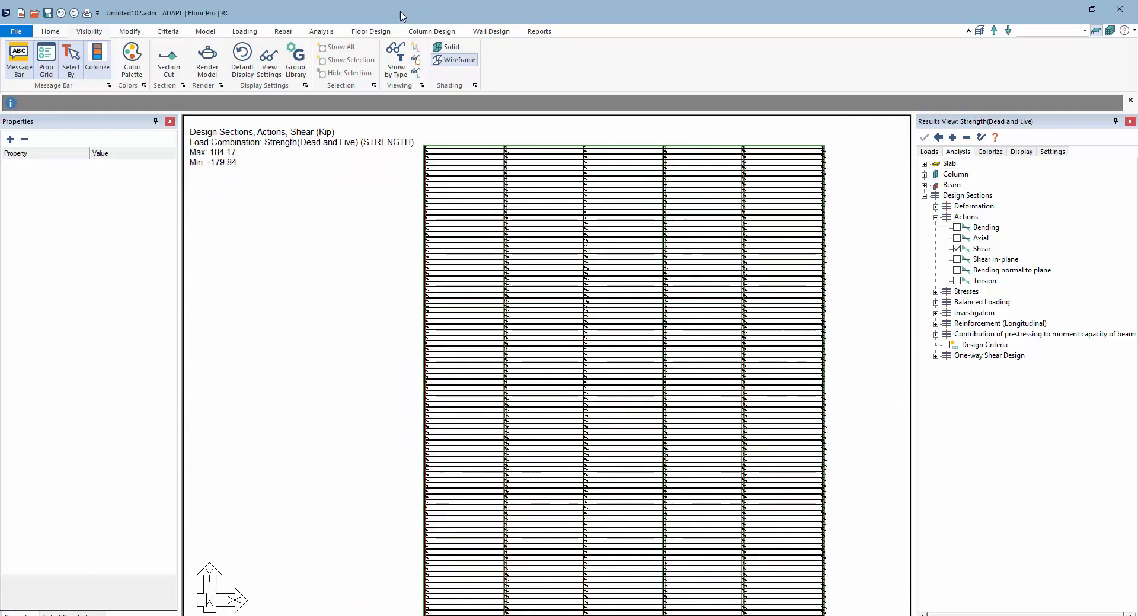
{"action": "left_click", "coordinate": [371, 31]}
{"action": "left_click", "coordinate": [733, 60]}
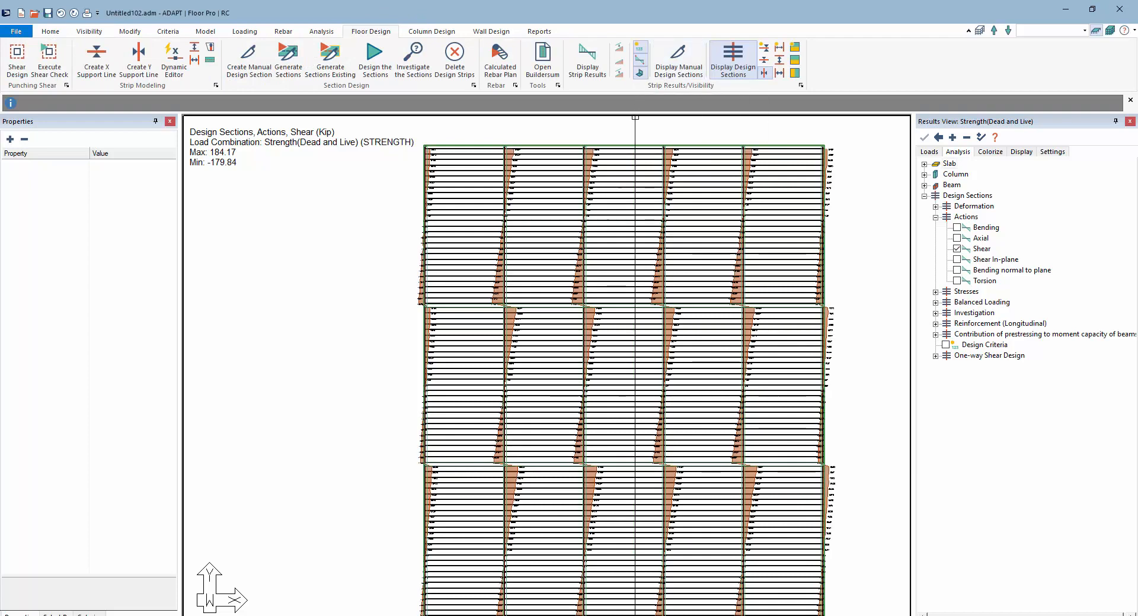
Open the properties of Support Line 3 and create its elevation with stirrups beside the plan.
{"action": "middle_click_drag", "start_coordinate": [634, 117], "coordinate": [589, 347]}
{"action": "double_click", "coordinate": [503, 249]}
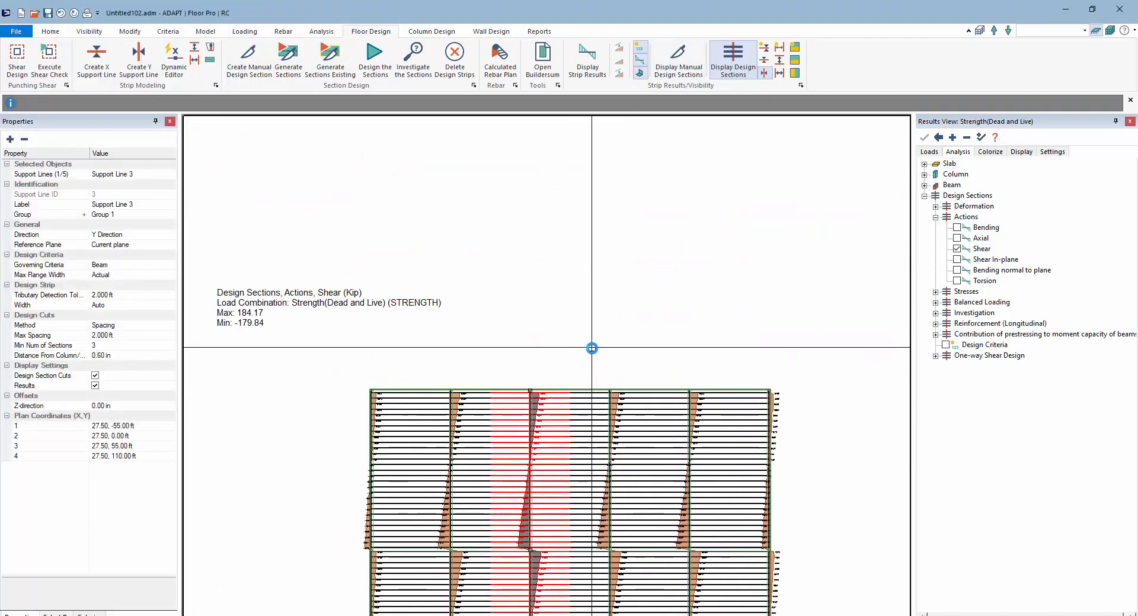
{"action": "double_click", "coordinate": [523, 402]}
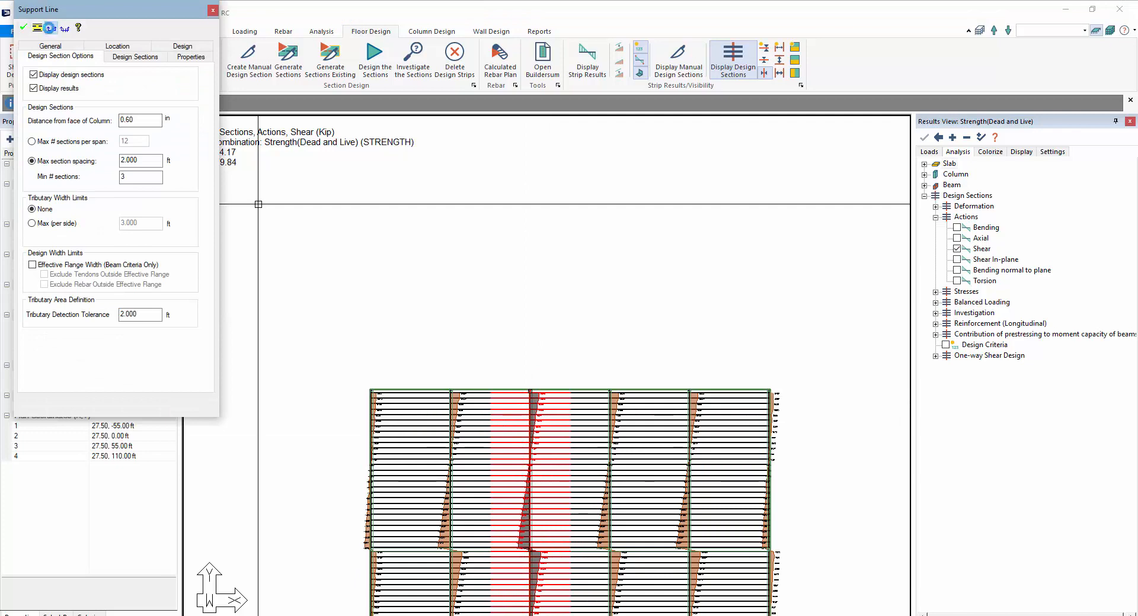
{"action": "left_click", "coordinate": [49, 28]}
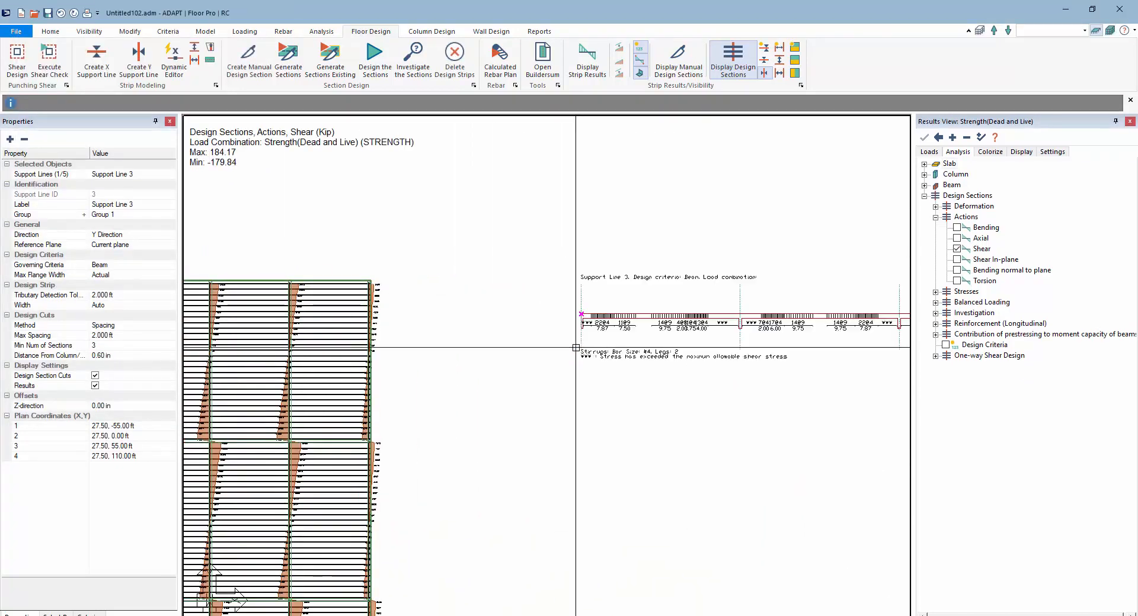
Examine the stirrup layout and the *** shear stress marks along all spans of the Support Line 3 elevation.
{"action": "middle_click_drag", "start_coordinate": [607, 352], "coordinate": [424, 299]}
{"action": "scroll", "coordinate": [551, 247], "scroll_direction": "up", "scroll_amount": 1}
{"action": "scroll", "coordinate": [481, 361], "scroll_direction": "up", "scroll_amount": 2}
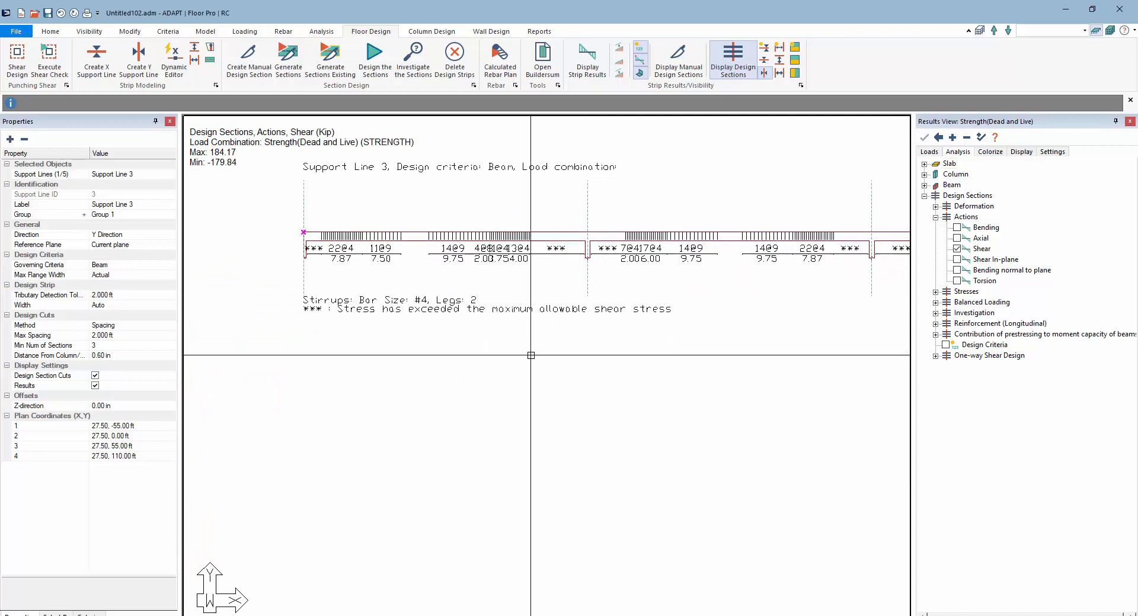
{"action": "scroll", "coordinate": [530, 356], "scroll_direction": "down", "scroll_amount": 2}
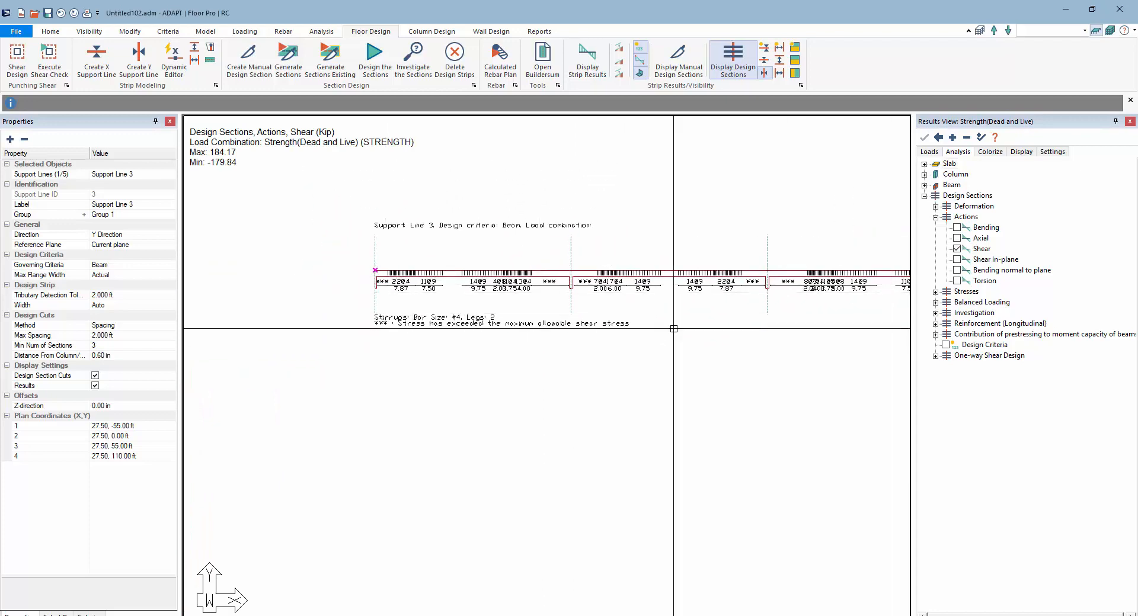
{"action": "middle_click_drag", "start_coordinate": [723, 375], "coordinate": [602, 358]}
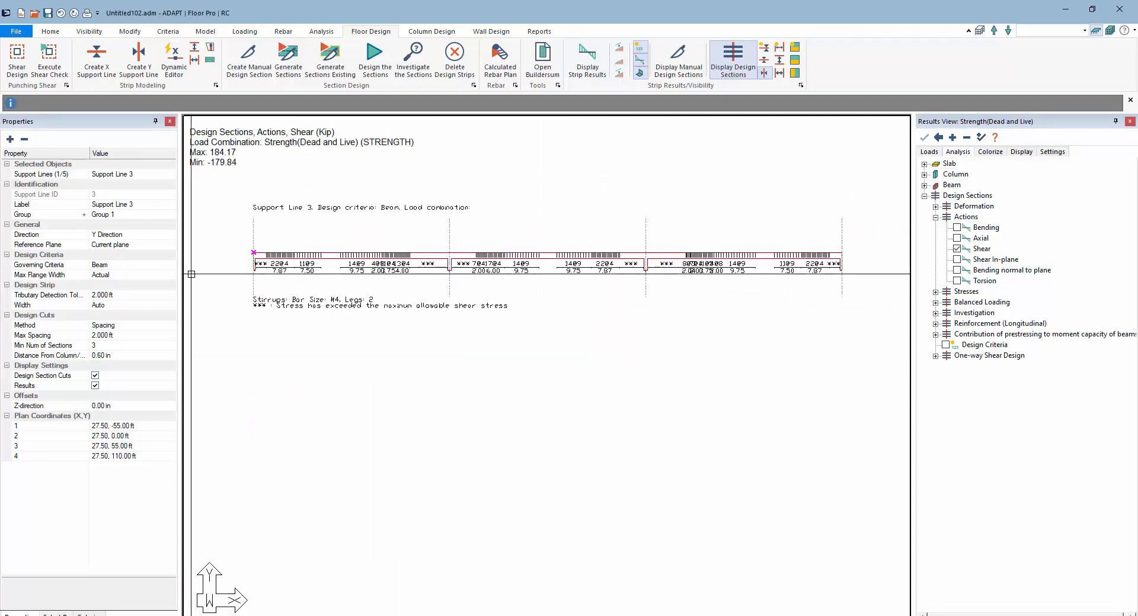
{"action": "scroll", "coordinate": [255, 274], "scroll_direction": "up", "scroll_amount": 4}
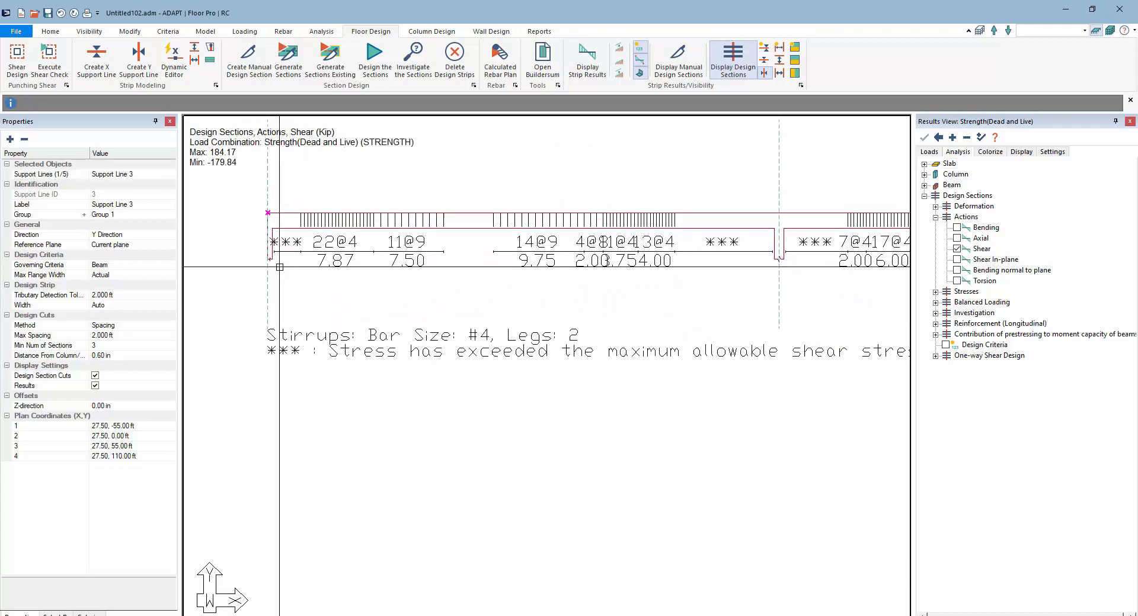
{"action": "scroll", "coordinate": [277, 225], "scroll_direction": "down", "scroll_amount": 1}
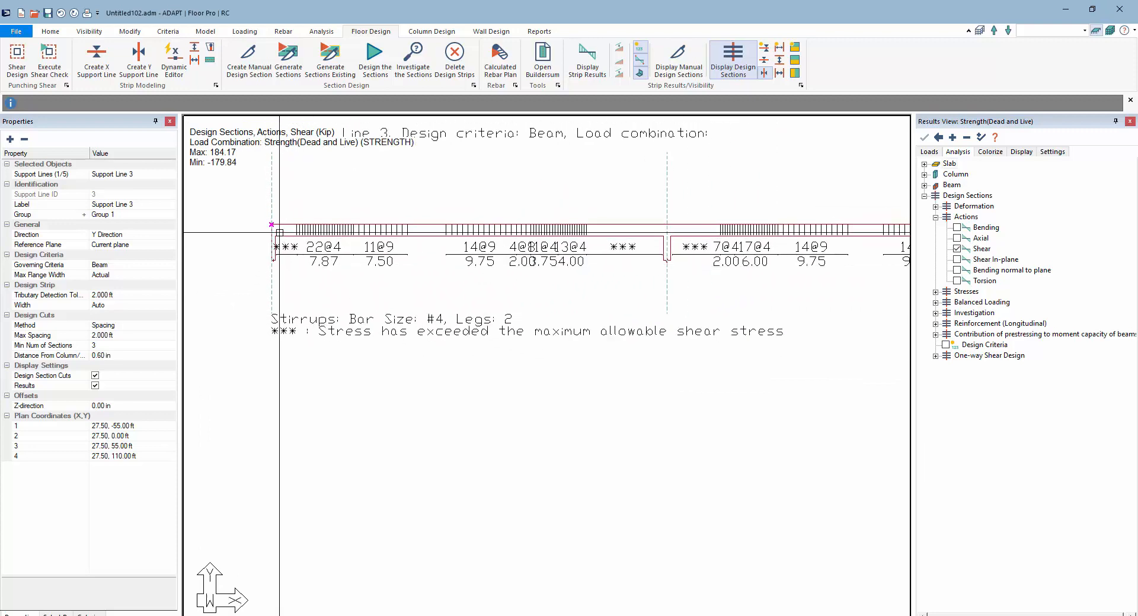
{"action": "scroll", "coordinate": [284, 231], "scroll_direction": "up", "scroll_amount": 1}
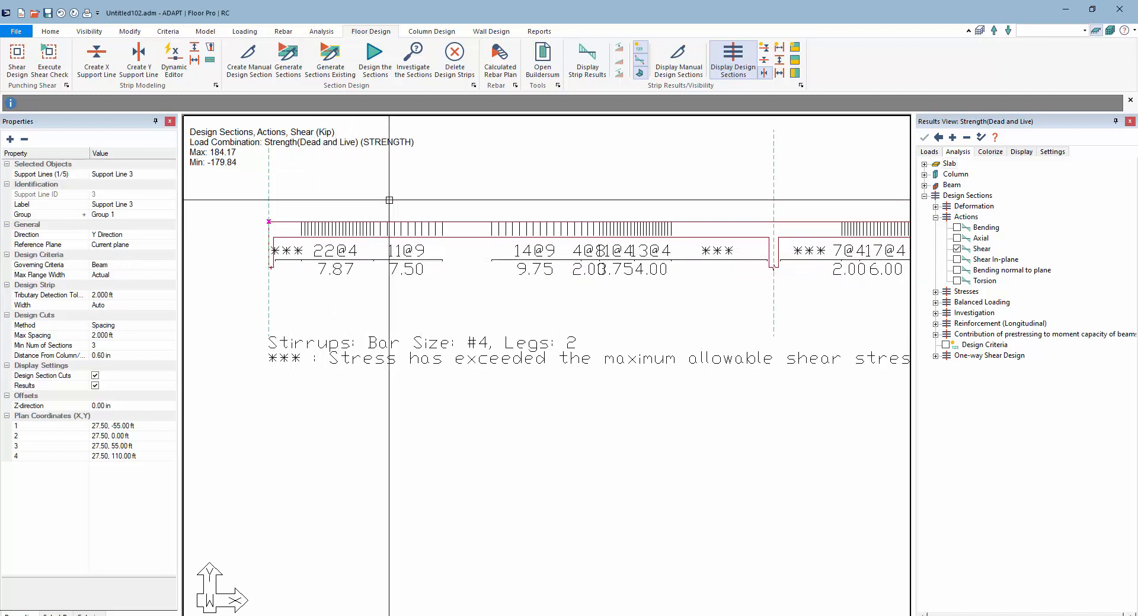
{"action": "scroll", "coordinate": [409, 312], "scroll_direction": "down", "scroll_amount": 1}
{"action": "scroll", "coordinate": [409, 312], "scroll_direction": "down", "scroll_amount": 4}
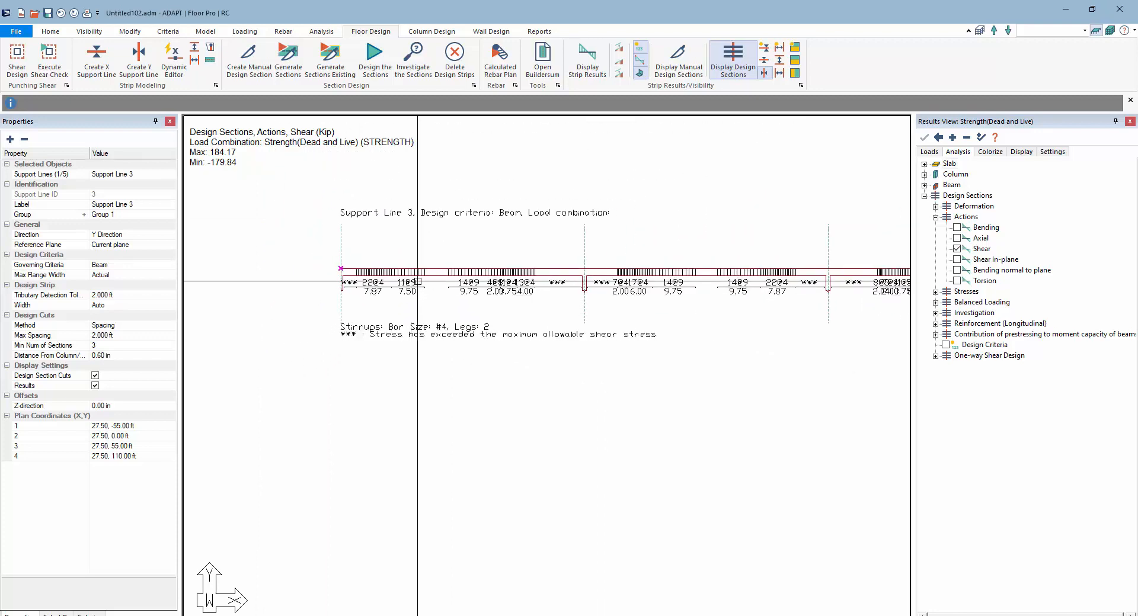
Generate the calculated rebar plan for Support Line 3 using the Envelope combination, calculated bar lengths and bars along support lines.
{"action": "middle_click_drag", "start_coordinate": [462, 384], "coordinate": [667, 368]}
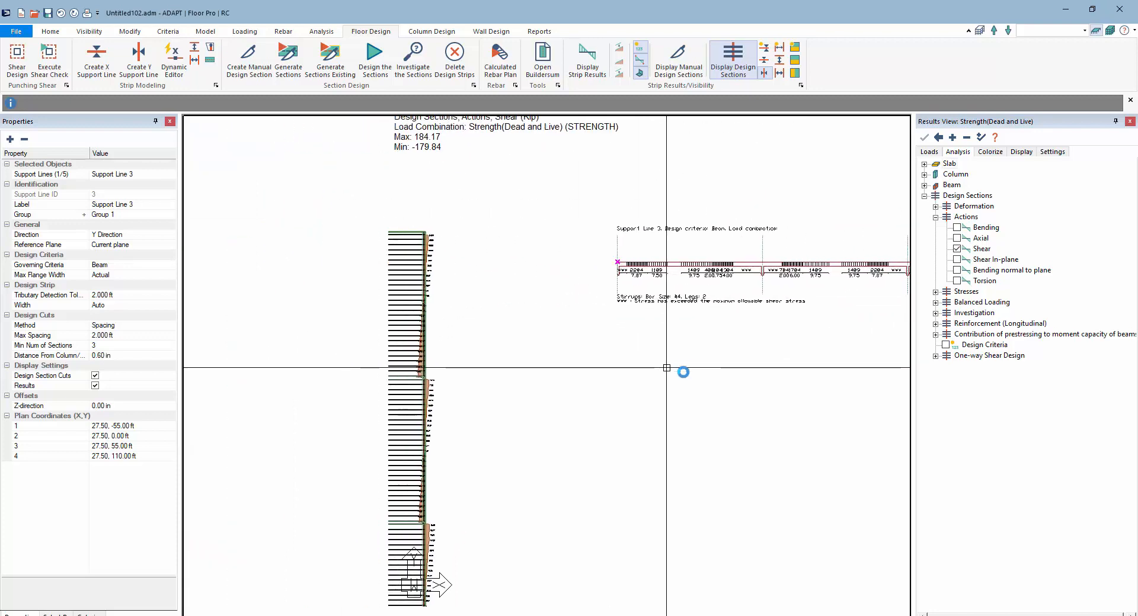
{"action": "left_click", "coordinate": [498, 69]}
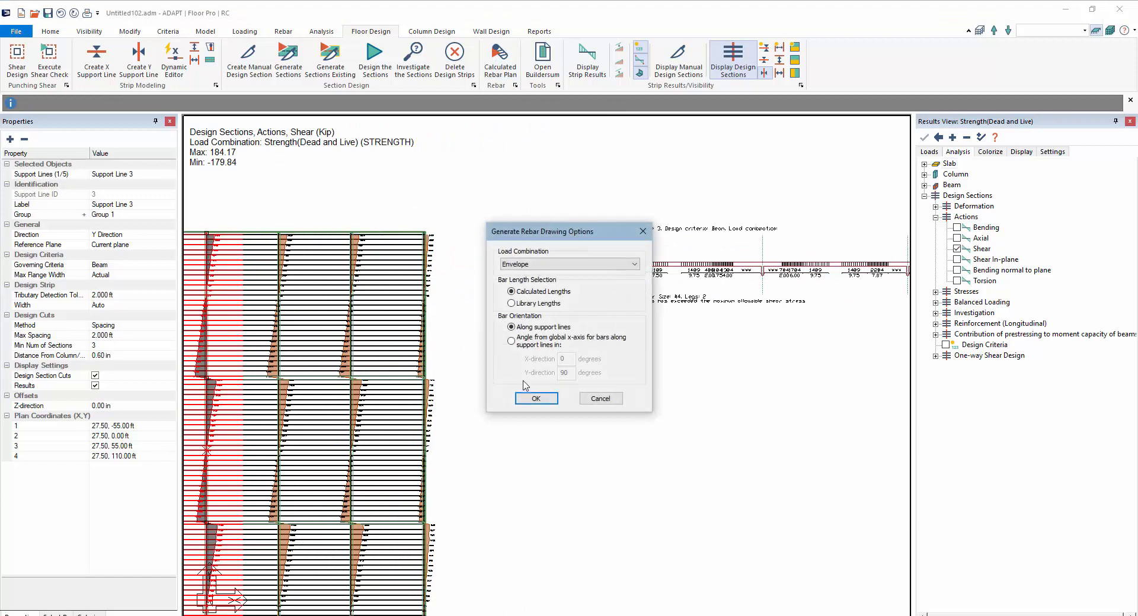
{"action": "left_click", "coordinate": [533, 399]}
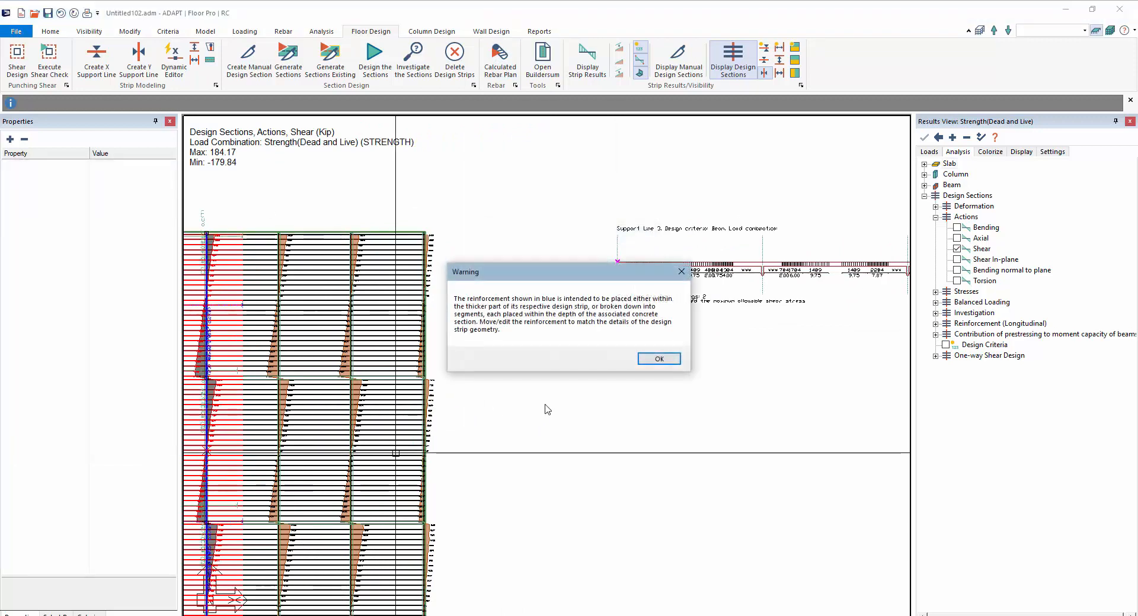
{"action": "left_click", "coordinate": [659, 359]}
{"action": "middle_click_drag", "start_coordinate": [579, 419], "coordinate": [601, 416]}
{"action": "key", "text": "Escape"}
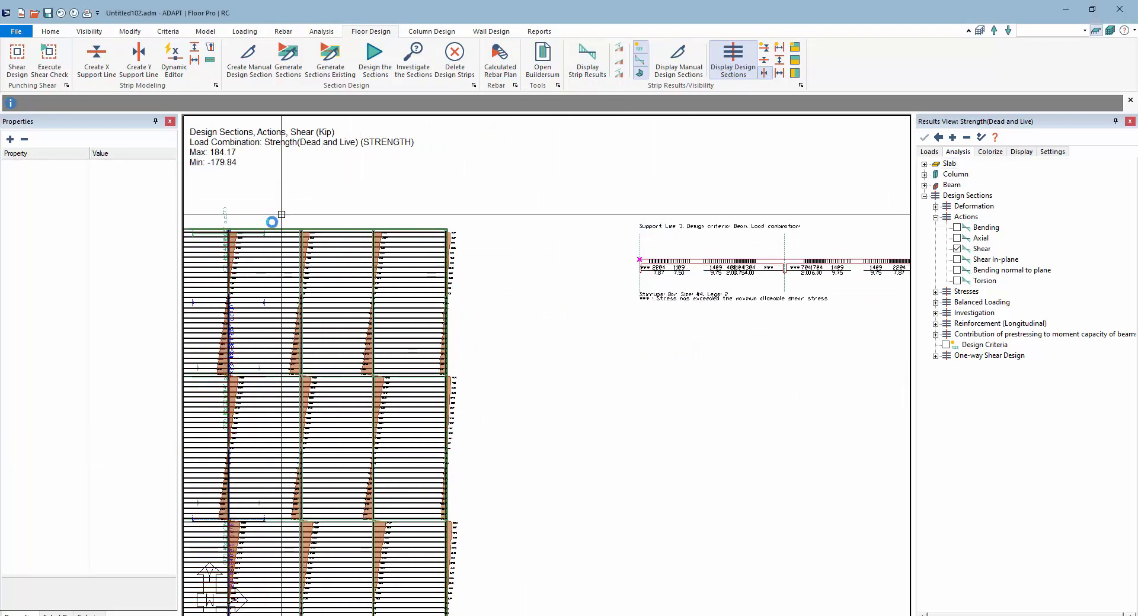
Create a second elevation of Support Line 3 with the calculated envelope reinforcement, placed below the first elevation.
{"action": "double_click", "coordinate": [248, 248]}
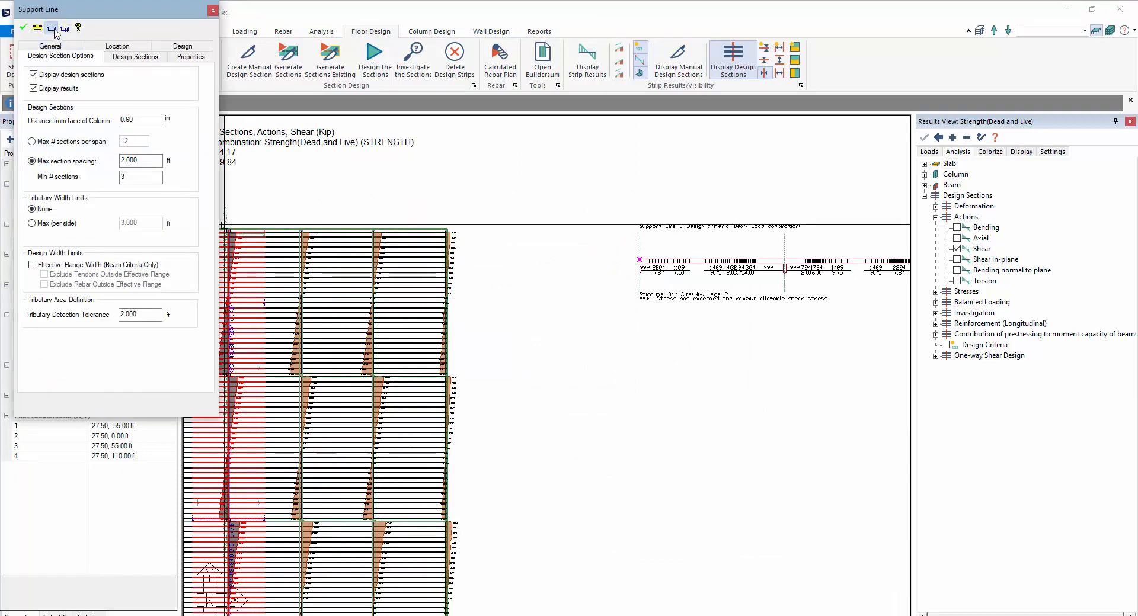
{"action": "left_click", "coordinate": [54, 33]}
{"action": "left_click", "coordinate": [644, 435]}
{"action": "mouse_move", "coordinate": [680, 478]}
{"action": "middle_mouse_down"}
{"action": "mouse_move", "coordinate": [569, 337]}
{"action": "mouse_move", "coordinate": [480, 333]}
{"action": "middle_mouse_up"}
{"action": "scroll", "coordinate": [557, 338], "scroll_direction": "down", "scroll_amount": 2}
{"action": "scroll", "coordinate": [534, 319], "scroll_direction": "up", "scroll_amount": 3}
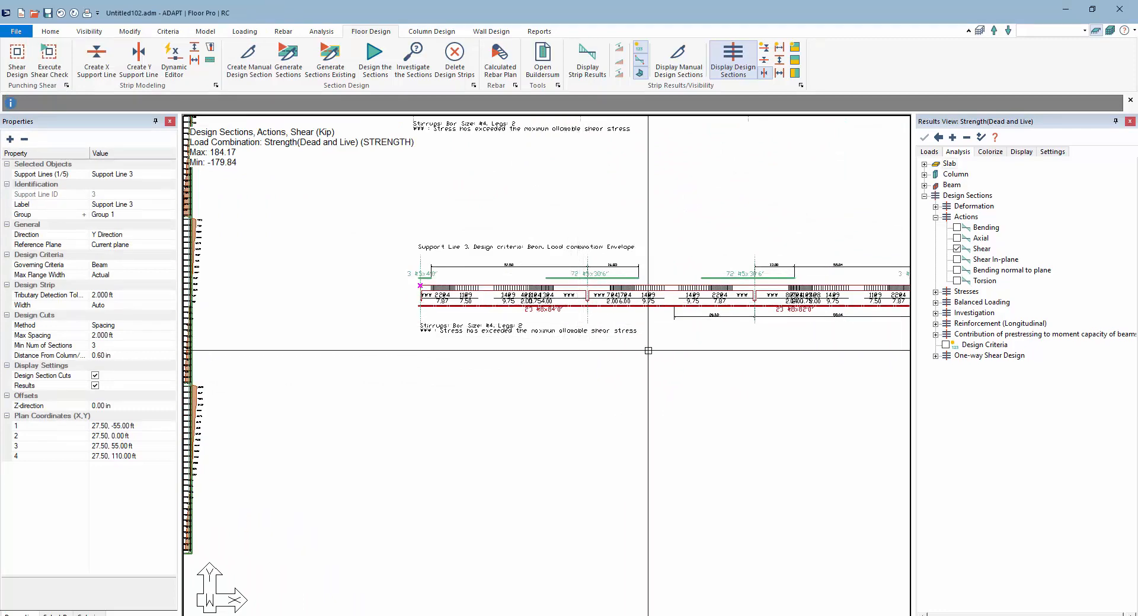
{"action": "scroll", "coordinate": [726, 351], "scroll_direction": "down", "scroll_amount": 2}
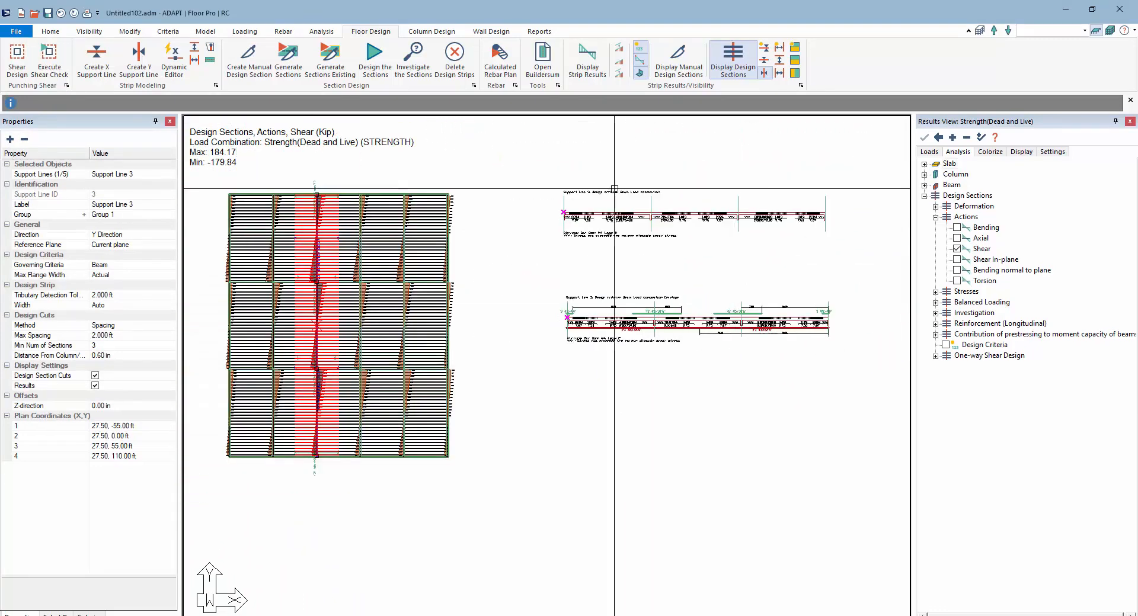
Select Support Line 3 on the plan and open its design strip results in ADAPT-BuilderSum.
{"action": "middle_click_drag", "start_coordinate": [513, 381], "coordinate": [762, 545]}
{"action": "left_click", "coordinate": [607, 310]}
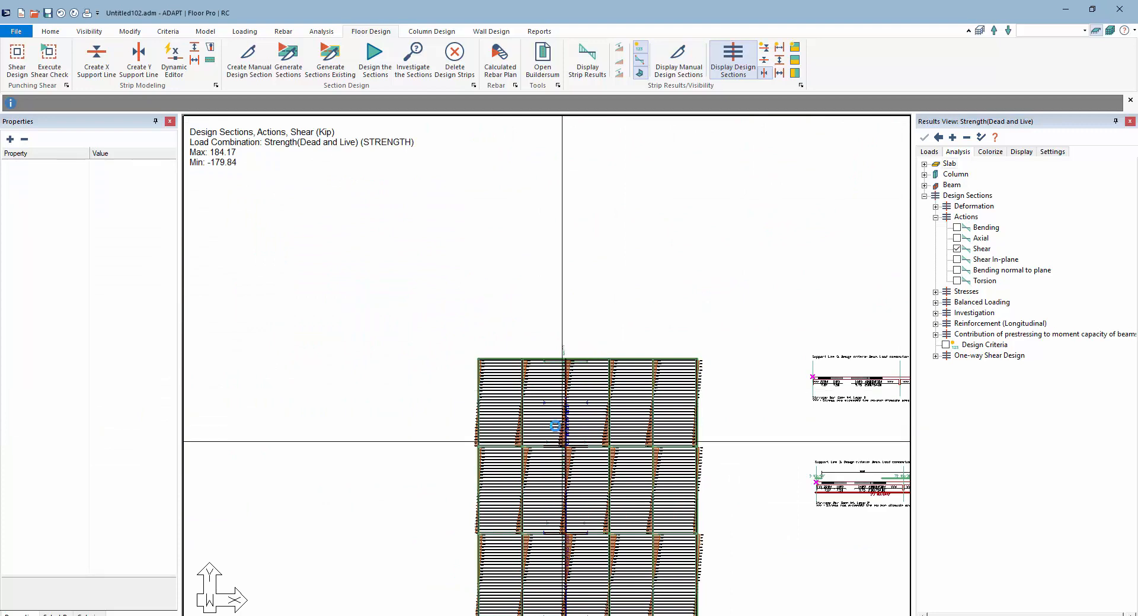
{"action": "scroll", "coordinate": [555, 425], "scroll_direction": "up", "scroll_amount": 2}
{"action": "double_click", "coordinate": [555, 414]}
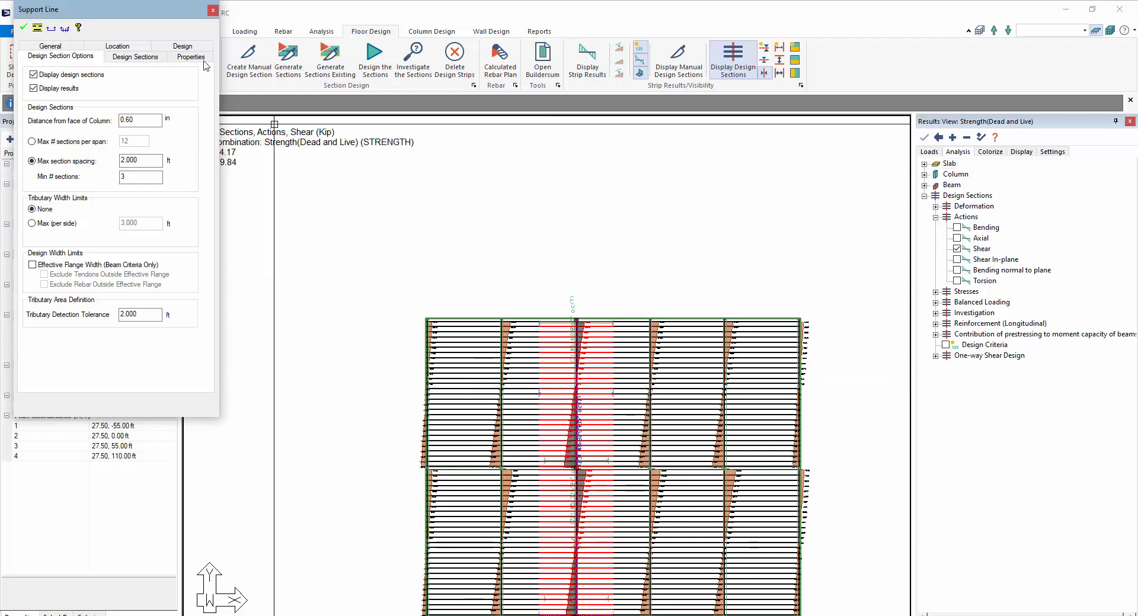
{"action": "left_click", "coordinate": [37, 28]}
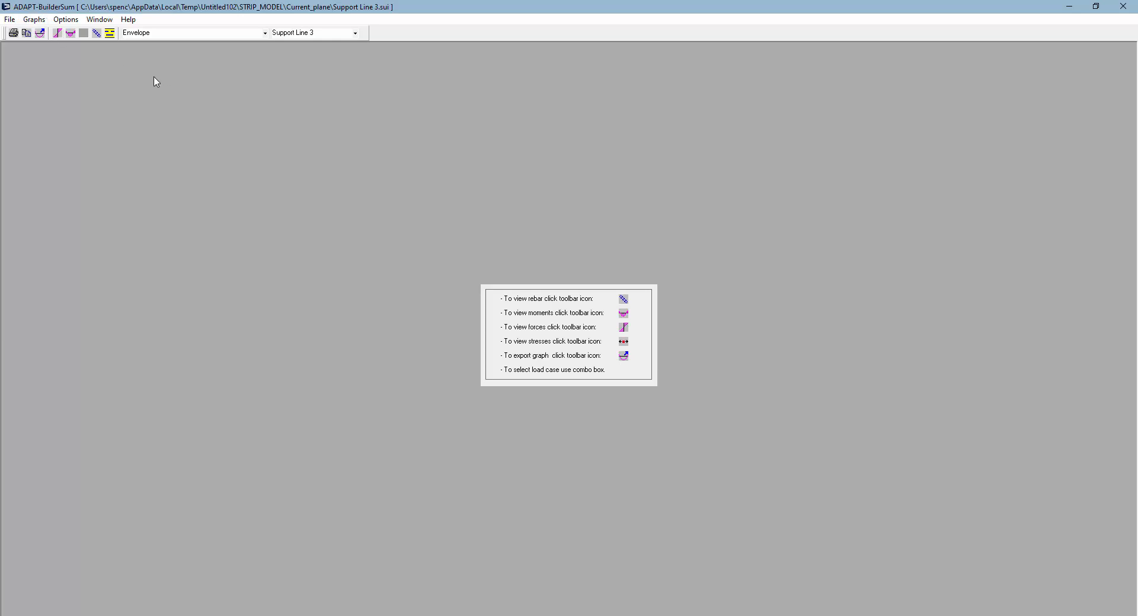
View the Support Line 3 summary report in BuilderSum down to the shear stirrups section, then close BuilderSum.
{"action": "left_click", "coordinate": [109, 33]}
{"action": "scroll", "coordinate": [385, 358], "scroll_direction": "down", "scroll_amount": 5}
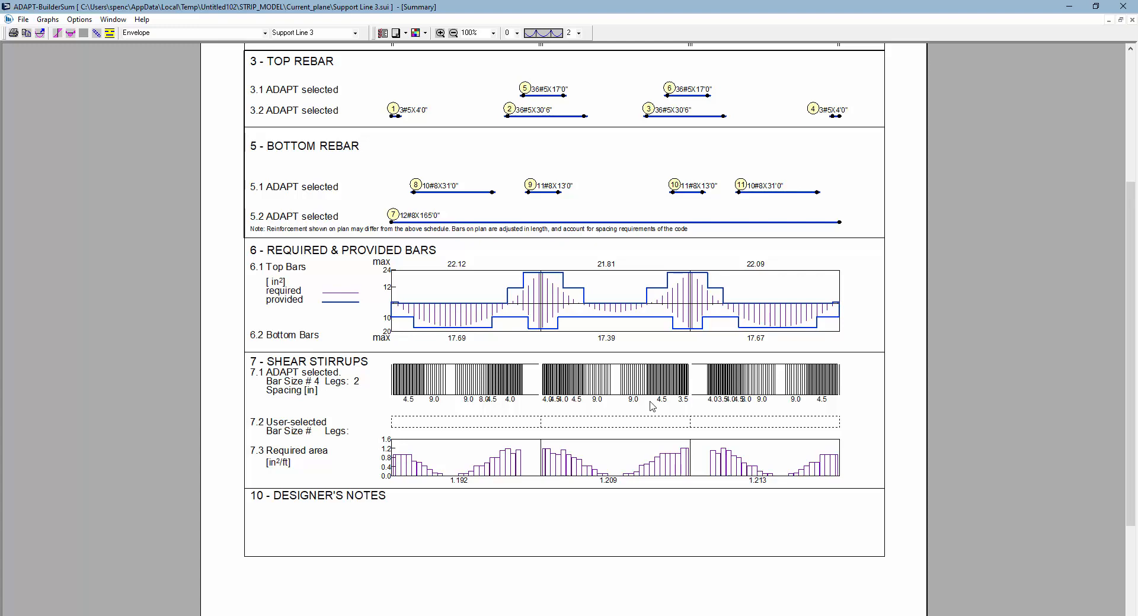
{"action": "left_click", "coordinate": [1122, 6]}
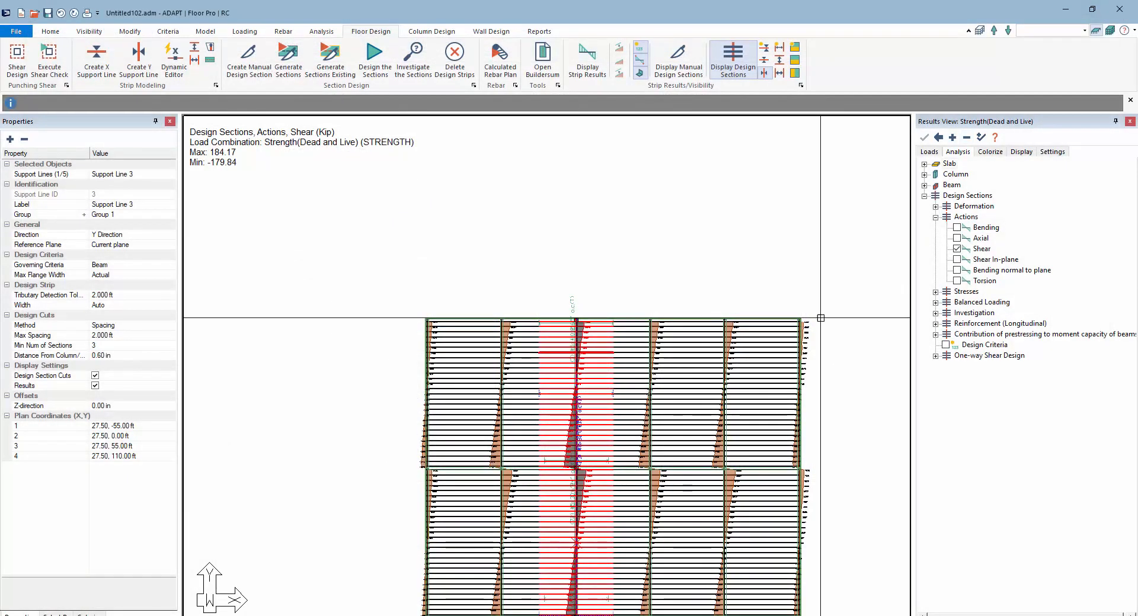
Delete both Support Line 3 rebar elevations placed beside the floor plan.
{"action": "scroll", "coordinate": [496, 225], "scroll_direction": "down", "scroll_amount": 2}
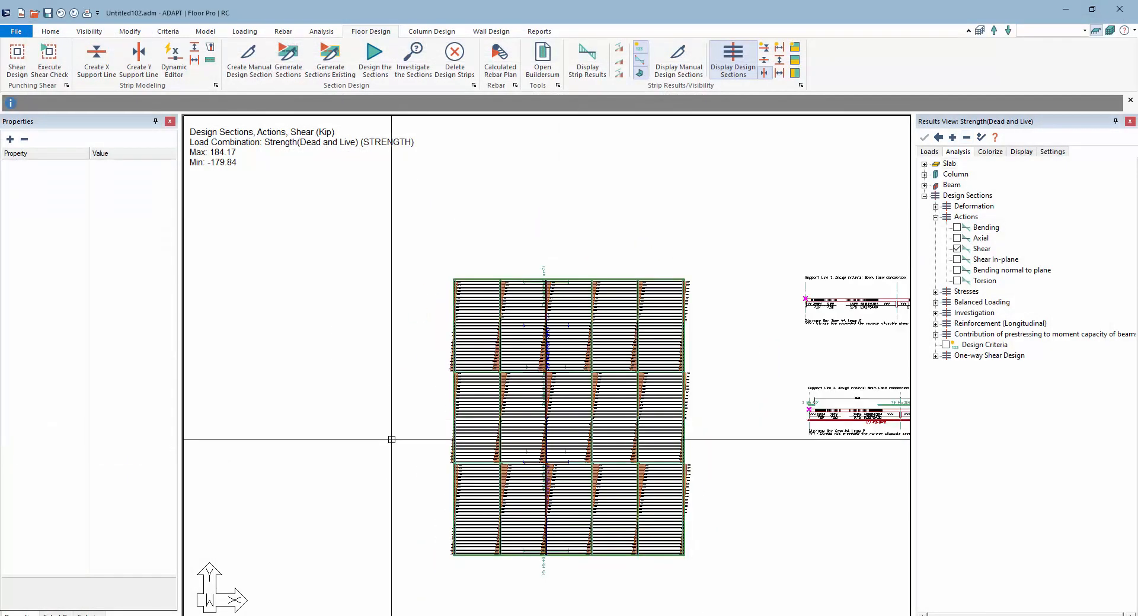
{"action": "middle_click_drag", "start_coordinate": [694, 401], "coordinate": [606, 352]}
{"action": "left_click_drag", "start_coordinate": [664, 184], "coordinate": [781, 459]}
{"action": "key", "text": "Delete"}
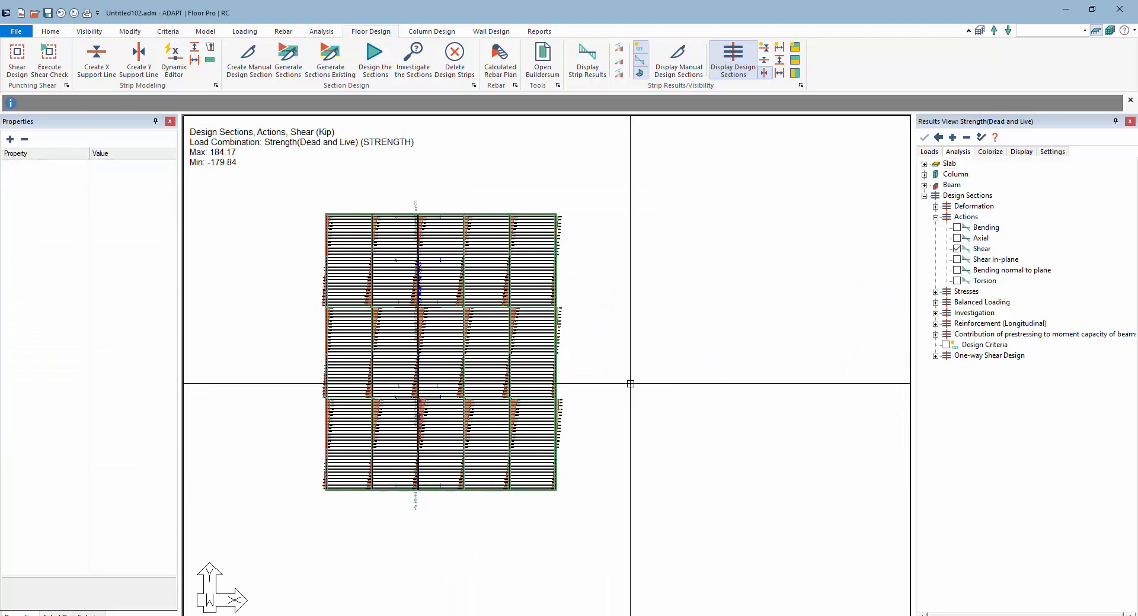
{"action": "middle_click_drag", "start_coordinate": [699, 382], "coordinate": [731, 398]}
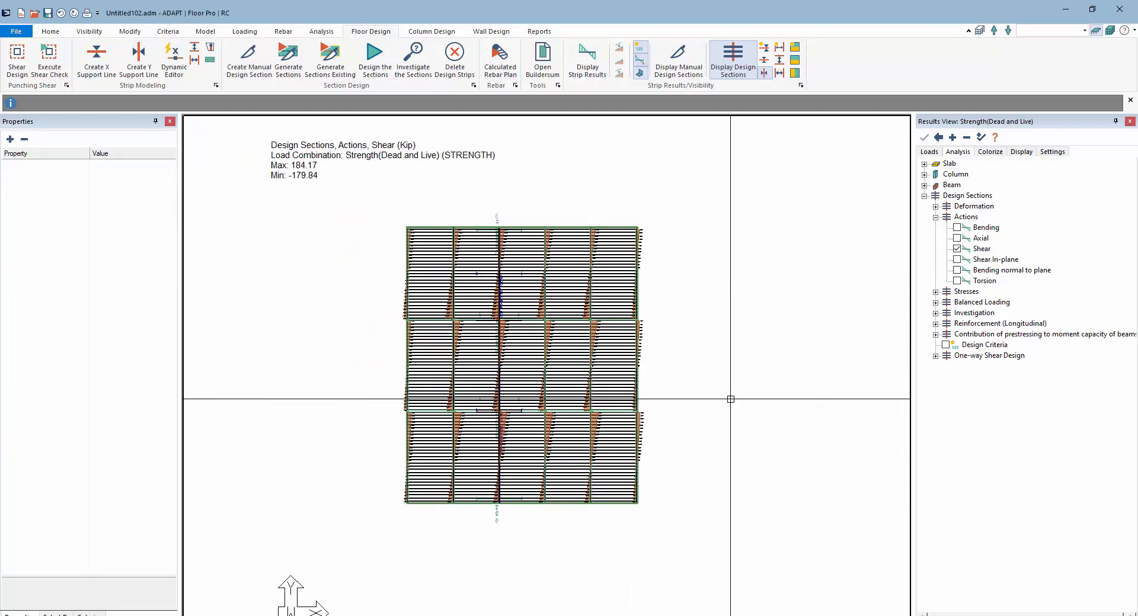
Clear the calculated rebar from the plan, redisplay the Y-direction support lines and hide the design sections, leaving the shear diagrams.
{"action": "left_click", "coordinate": [815, 615]}
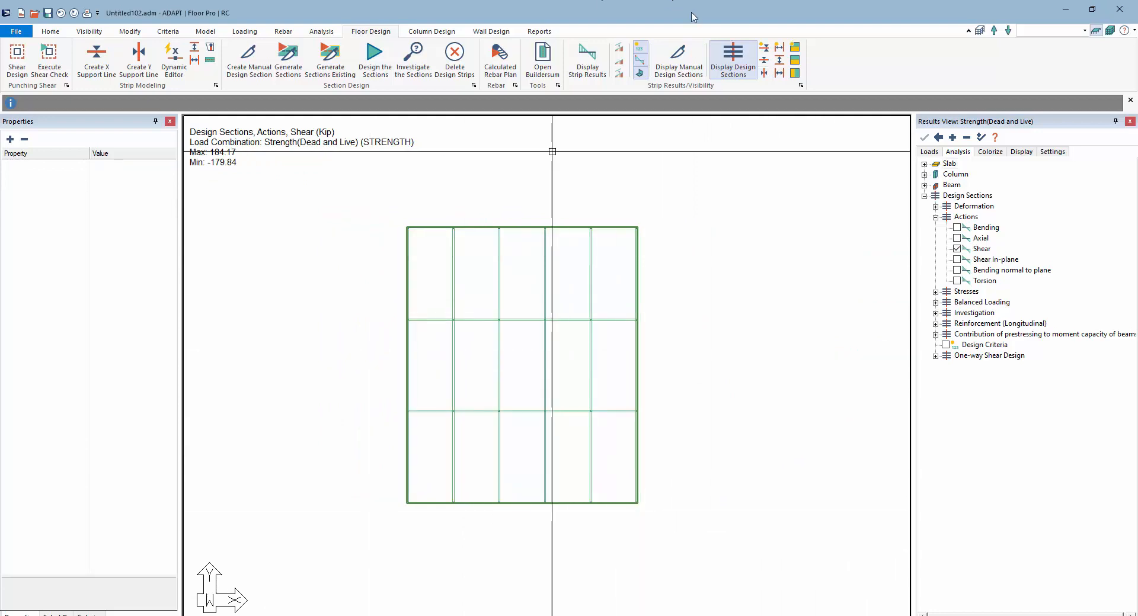
{"action": "left_click", "coordinate": [764, 63]}
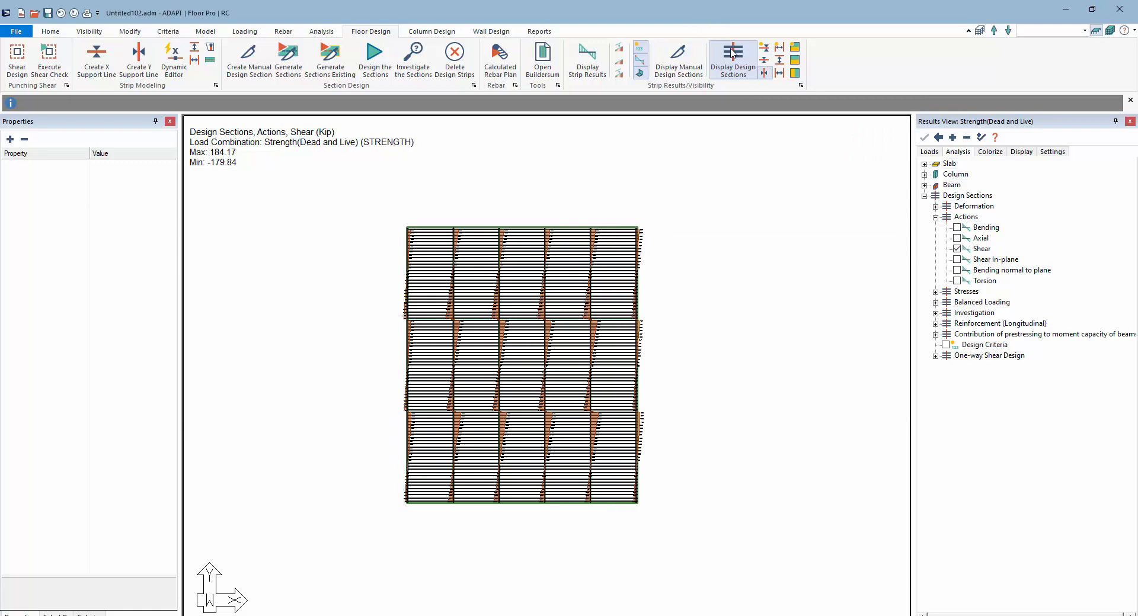
{"action": "left_click", "coordinate": [733, 53]}
{"action": "scroll", "coordinate": [539, 300], "scroll_direction": "up", "scroll_amount": 2}
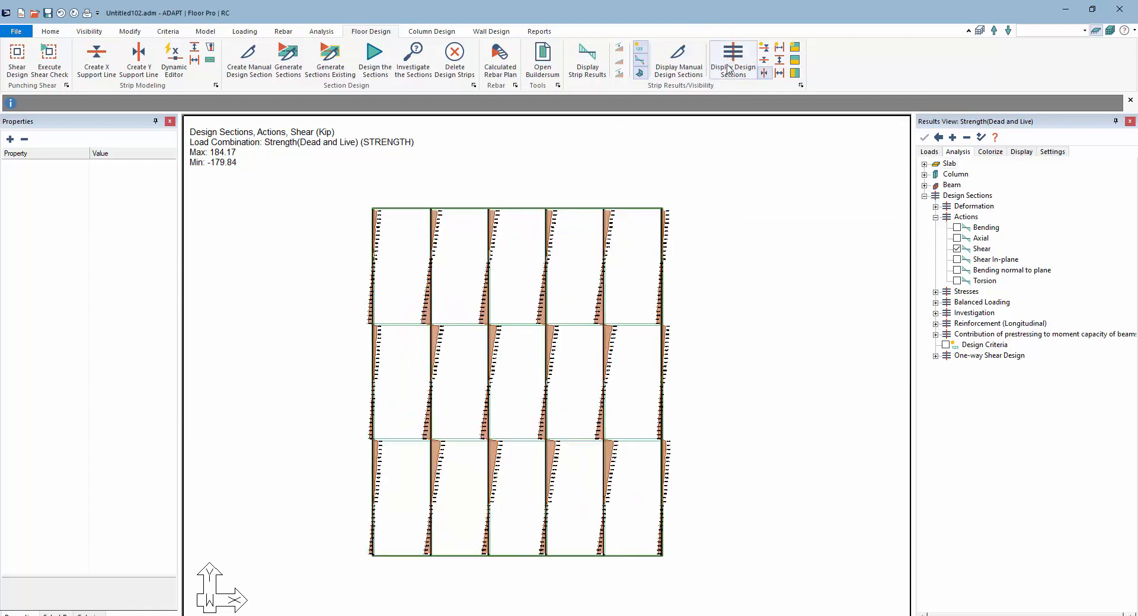
{"action": "scroll", "coordinate": [579, 408], "scroll_direction": "up", "scroll_amount": 1}
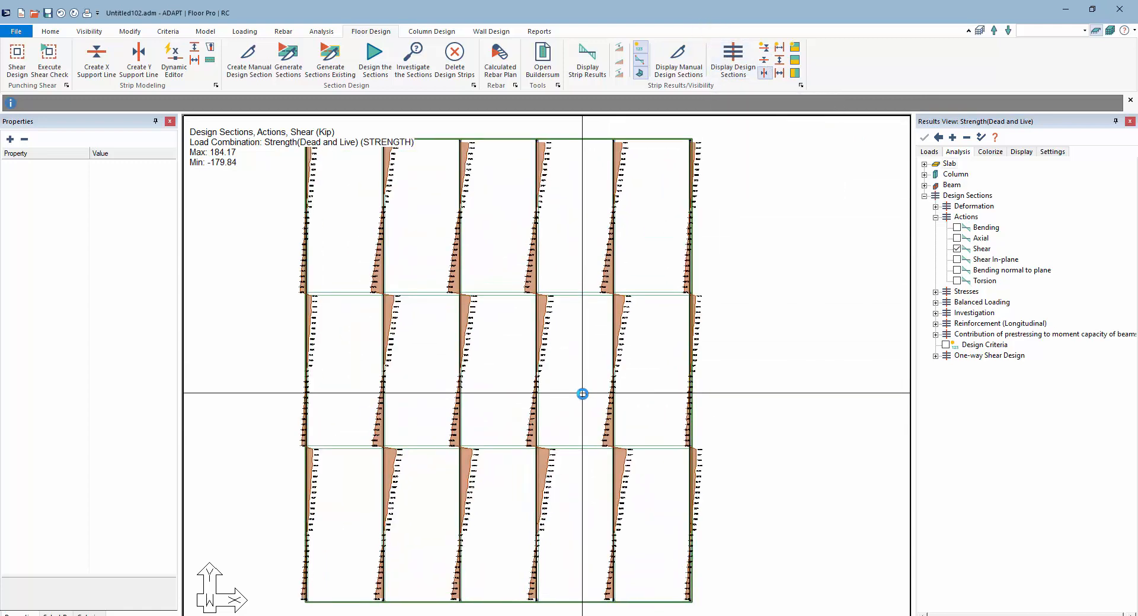
{"action": "scroll", "coordinate": [583, 393], "scroll_direction": "up", "scroll_amount": 1}
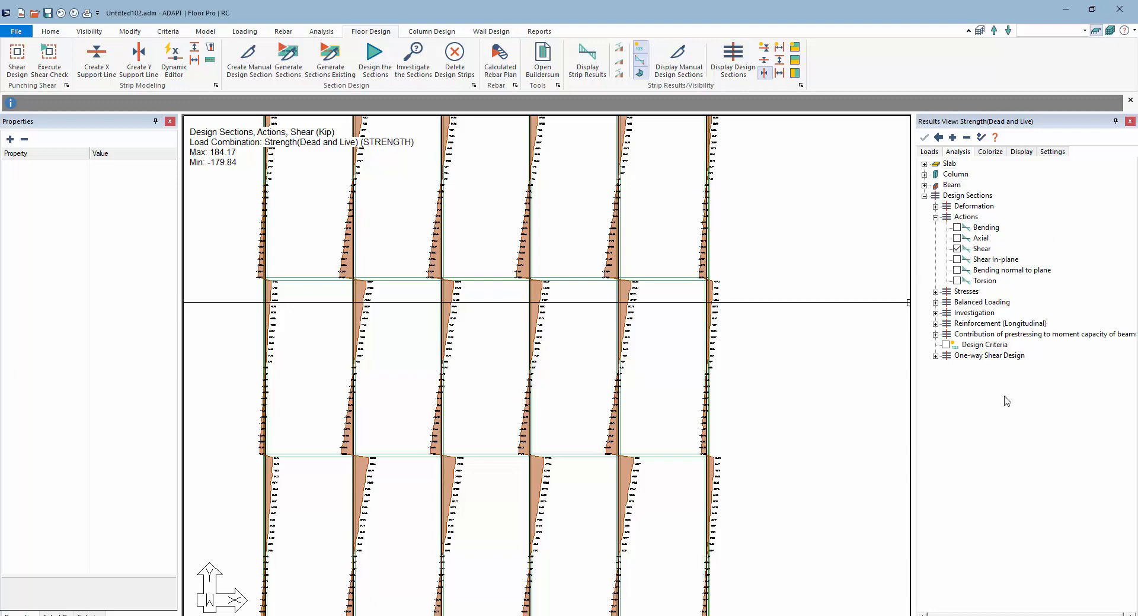
Display the calculated required longitudinal reinforcement for the design sections and examine its values at the midspans and supports.
{"action": "left_click", "coordinate": [966, 138]}
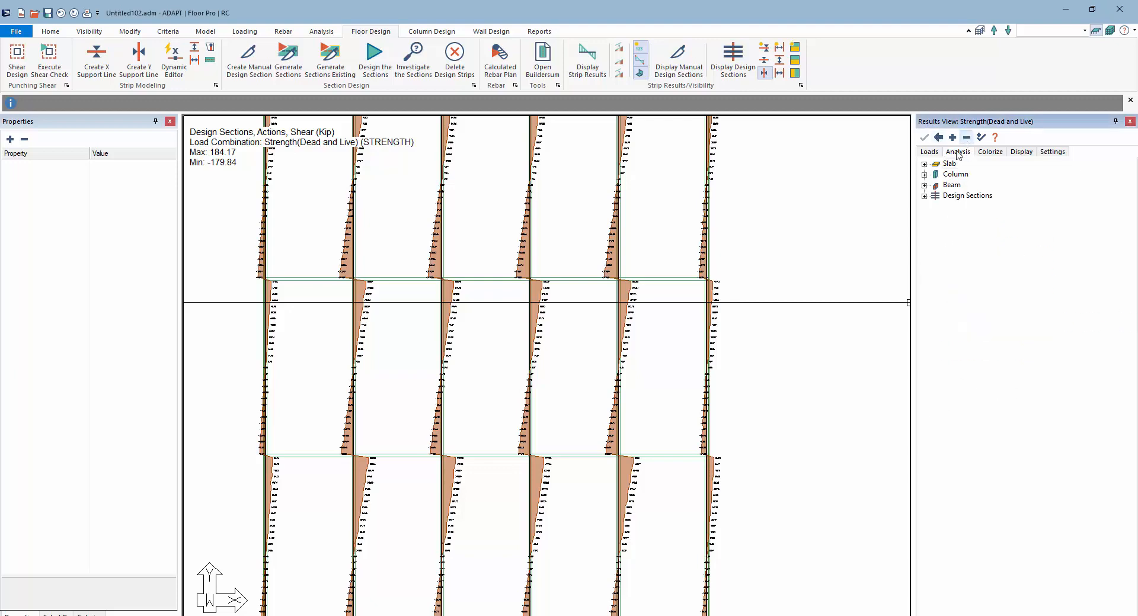
{"action": "left_click", "coordinate": [923, 196]}
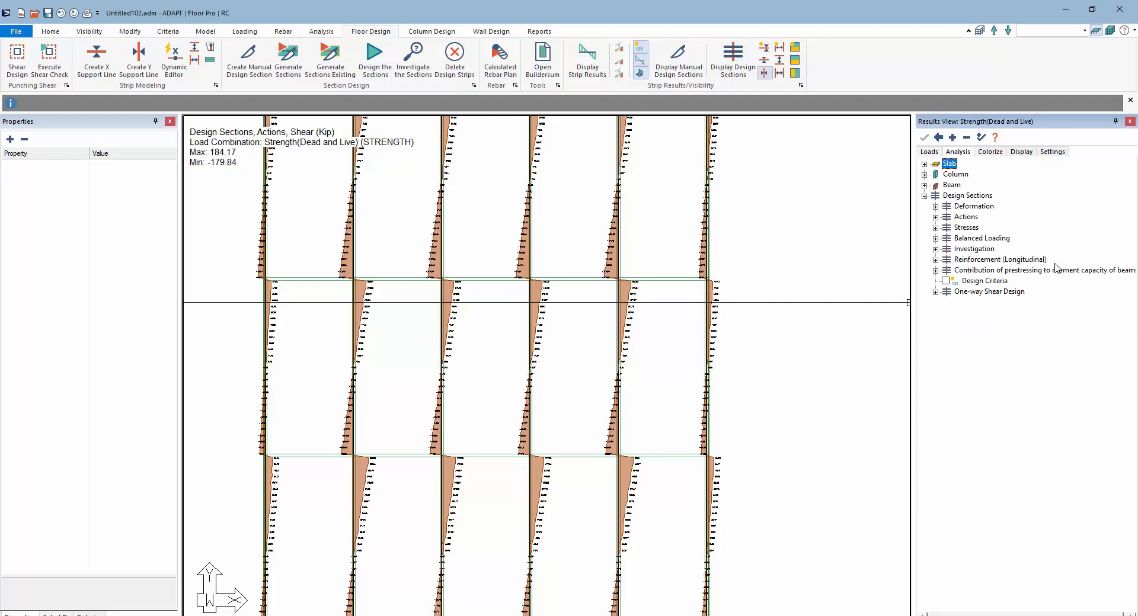
{"action": "left_click", "coordinate": [936, 260]}
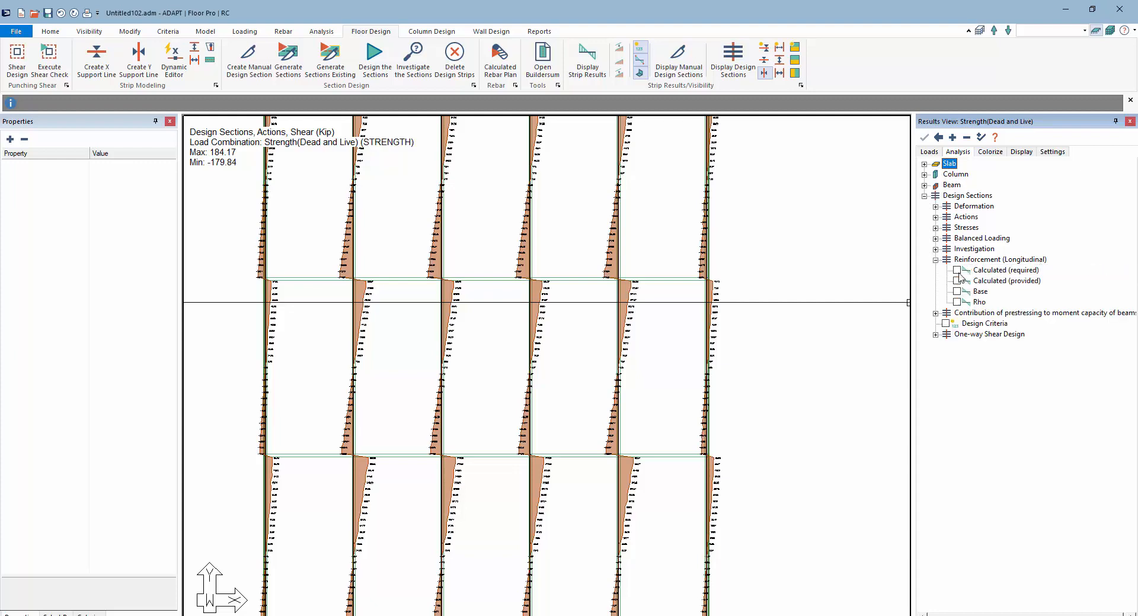
{"action": "left_click", "coordinate": [956, 270]}
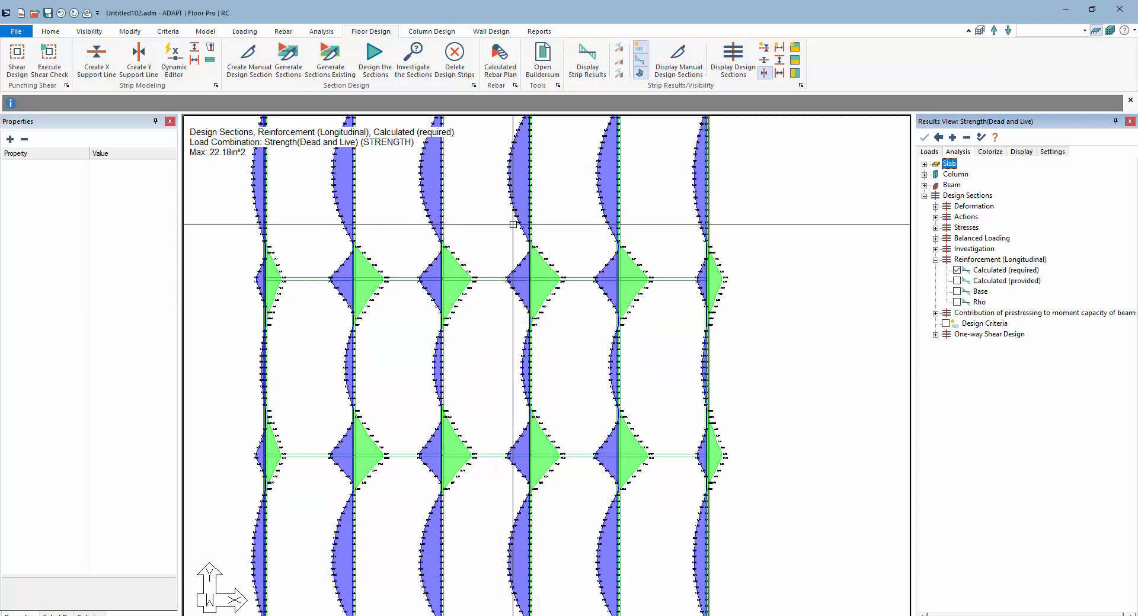
{"action": "scroll", "coordinate": [513, 225], "scroll_direction": "up", "scroll_amount": 5}
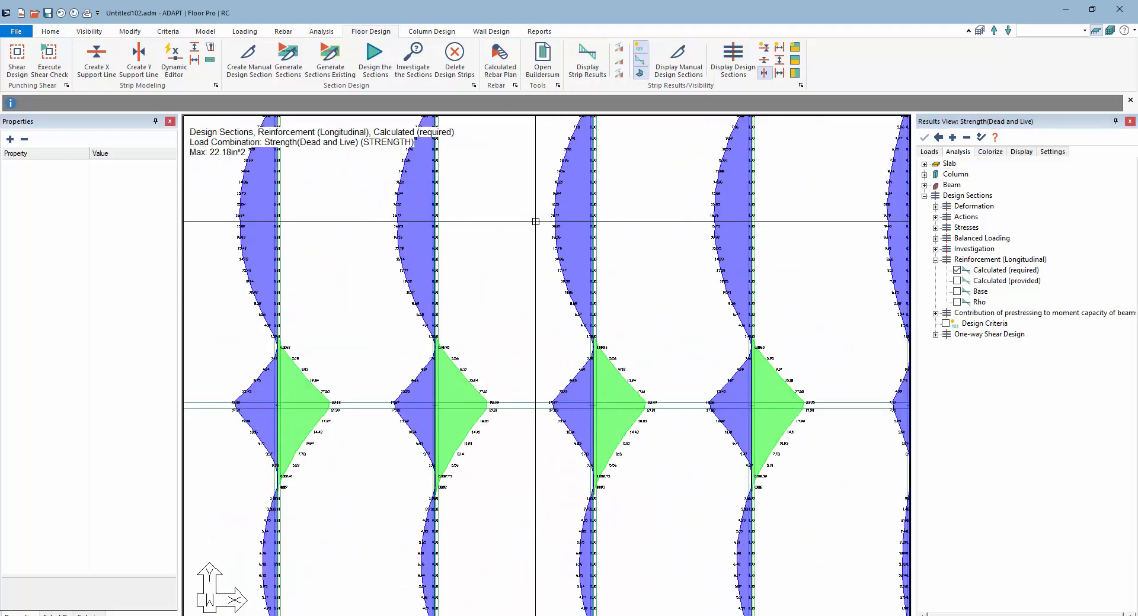
{"action": "scroll", "coordinate": [561, 219], "scroll_direction": "up", "scroll_amount": 1}
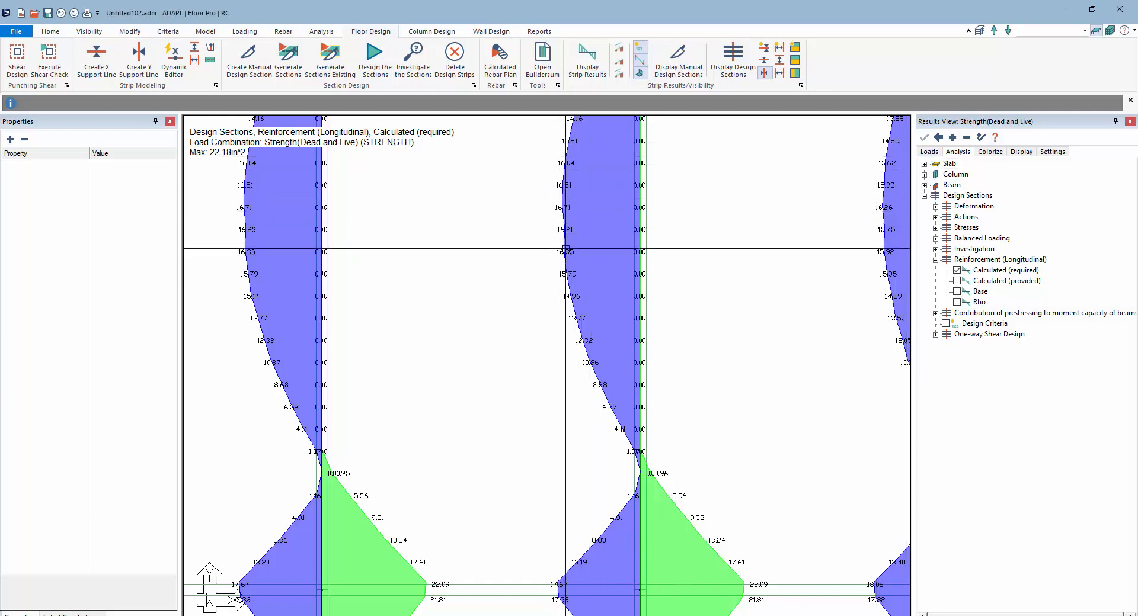
{"action": "scroll", "coordinate": [565, 249], "scroll_direction": "down", "scroll_amount": 1}
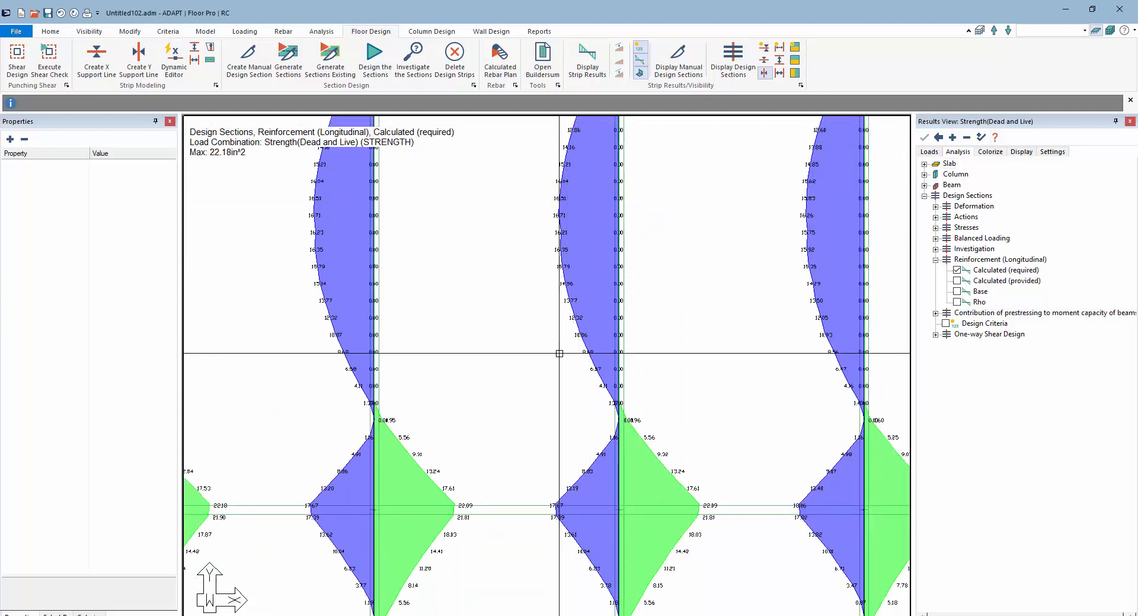
{"action": "middle_click_drag", "start_coordinate": [561, 421], "coordinate": [518, 287]}
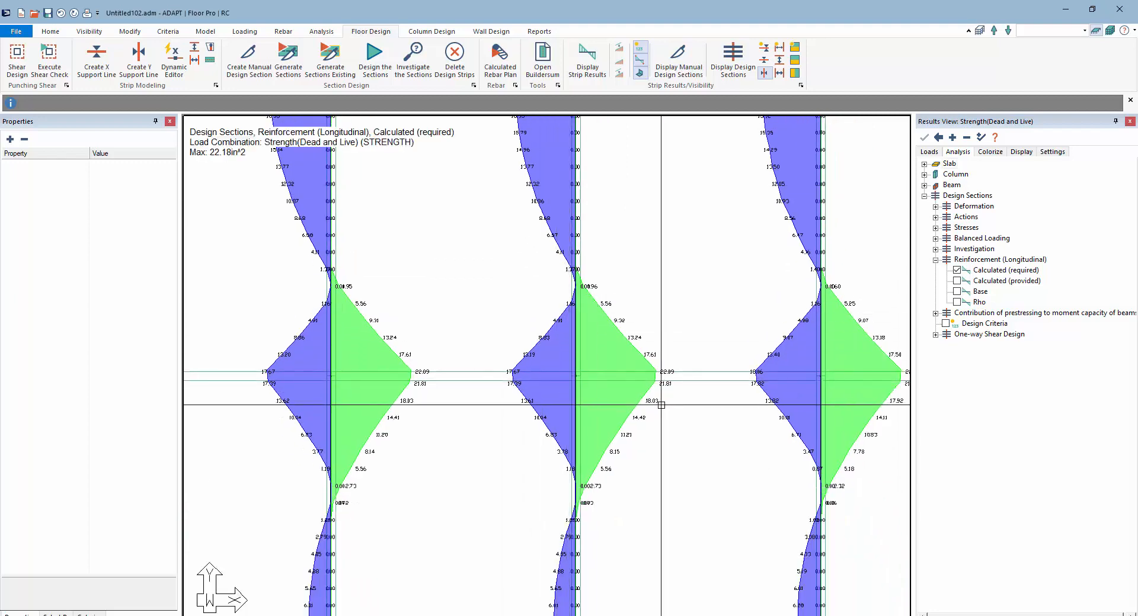
{"action": "scroll", "coordinate": [554, 369], "scroll_direction": "down", "scroll_amount": 1}
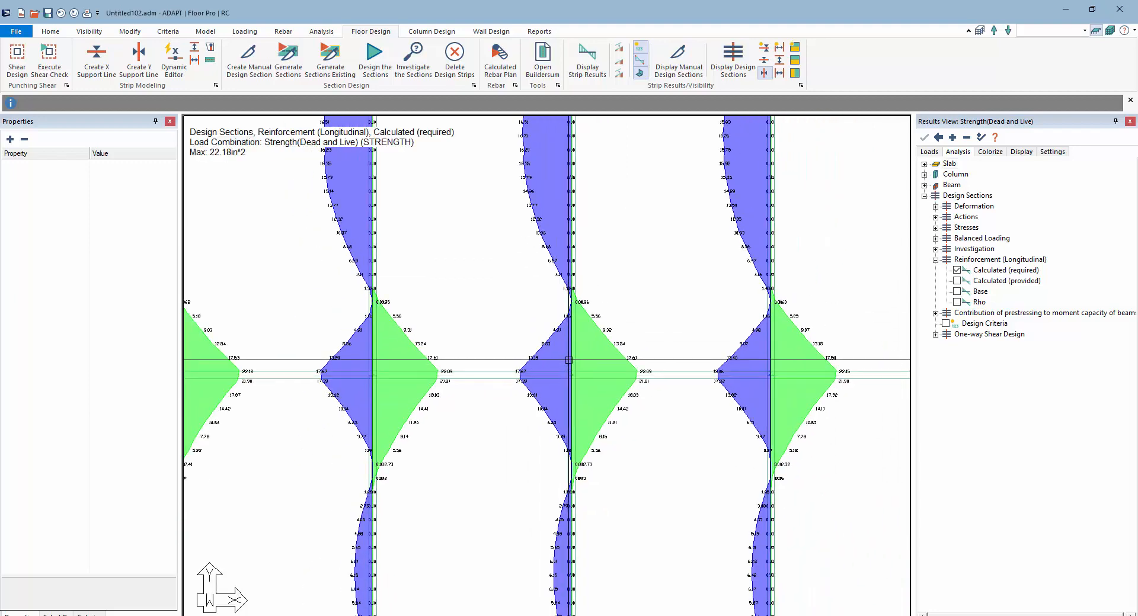
{"action": "scroll", "coordinate": [568, 359], "scroll_direction": "down", "scroll_amount": 1}
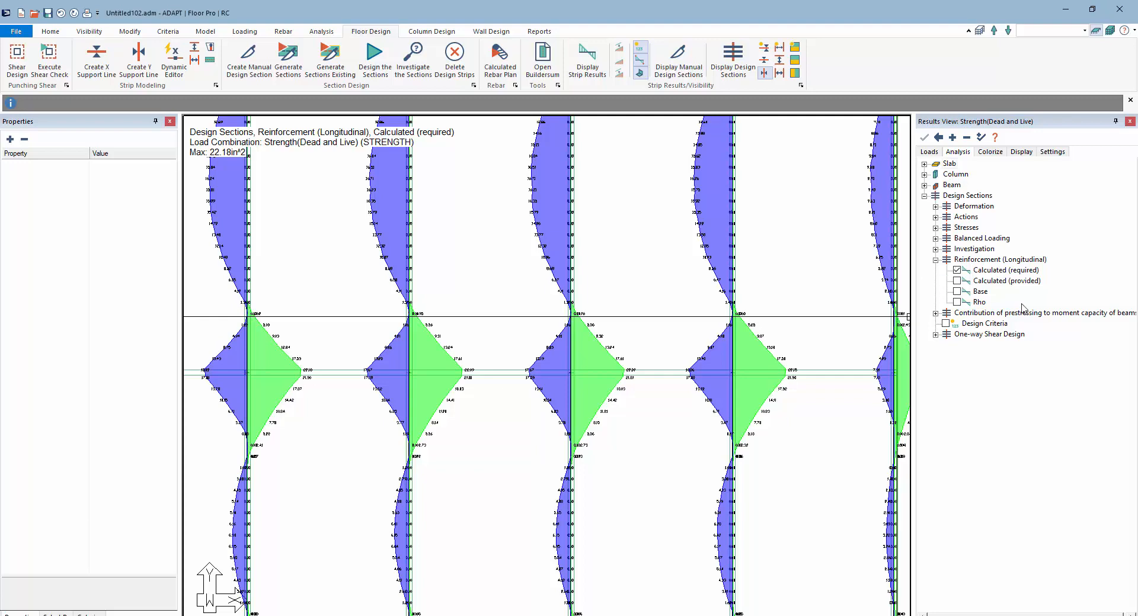
Replace the longitudinal reinforcement diagram with the one-way Shear Stress Check result and inspect it along the support lines.
{"action": "left_click", "coordinate": [957, 270]}
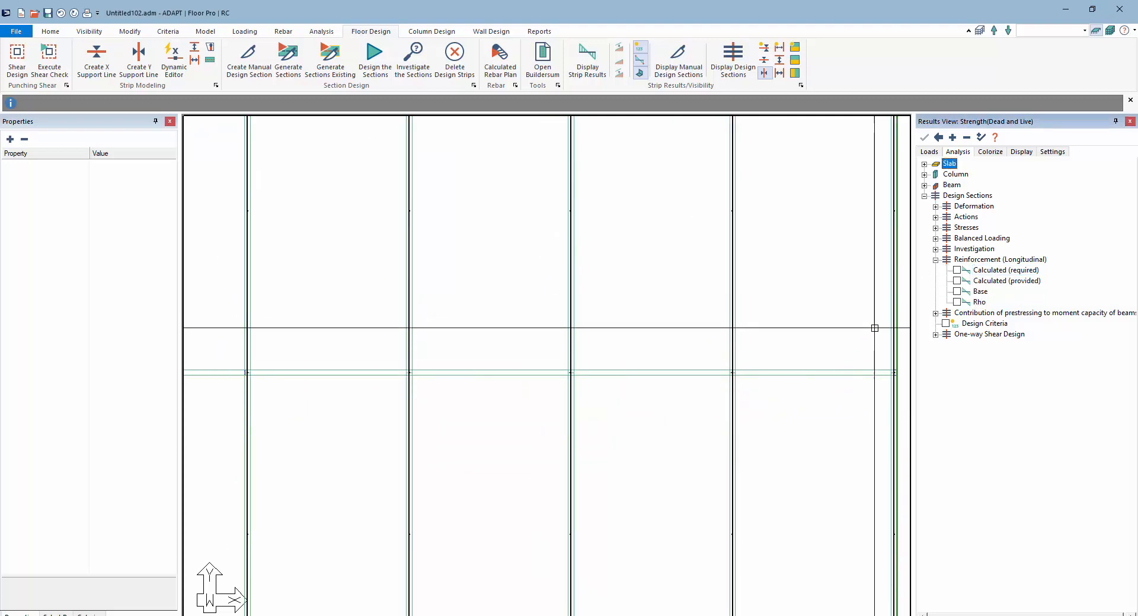
{"action": "left_click", "coordinate": [936, 335]}
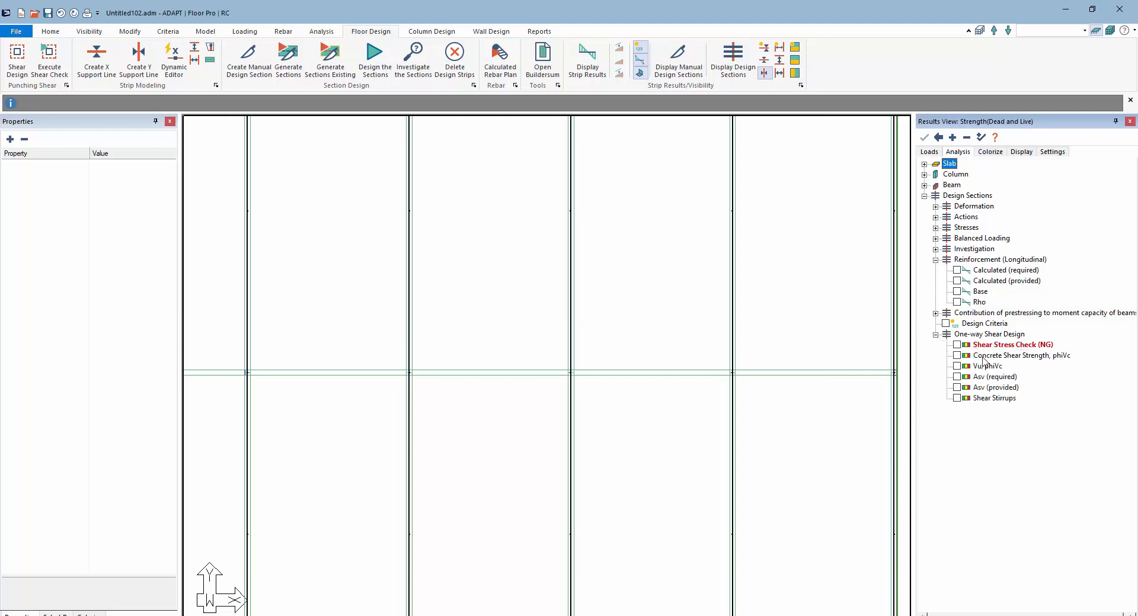
{"action": "left_click", "coordinate": [956, 346]}
{"action": "scroll", "coordinate": [468, 367], "scroll_direction": "down", "scroll_amount": 3}
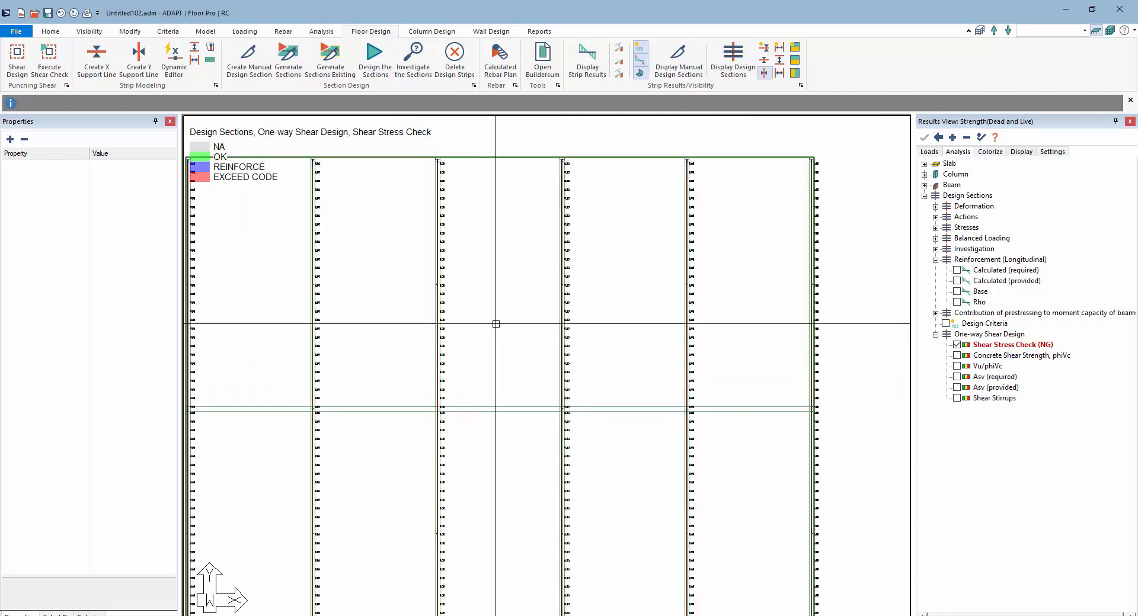
{"action": "scroll", "coordinate": [485, 353], "scroll_direction": "up", "scroll_amount": 3}
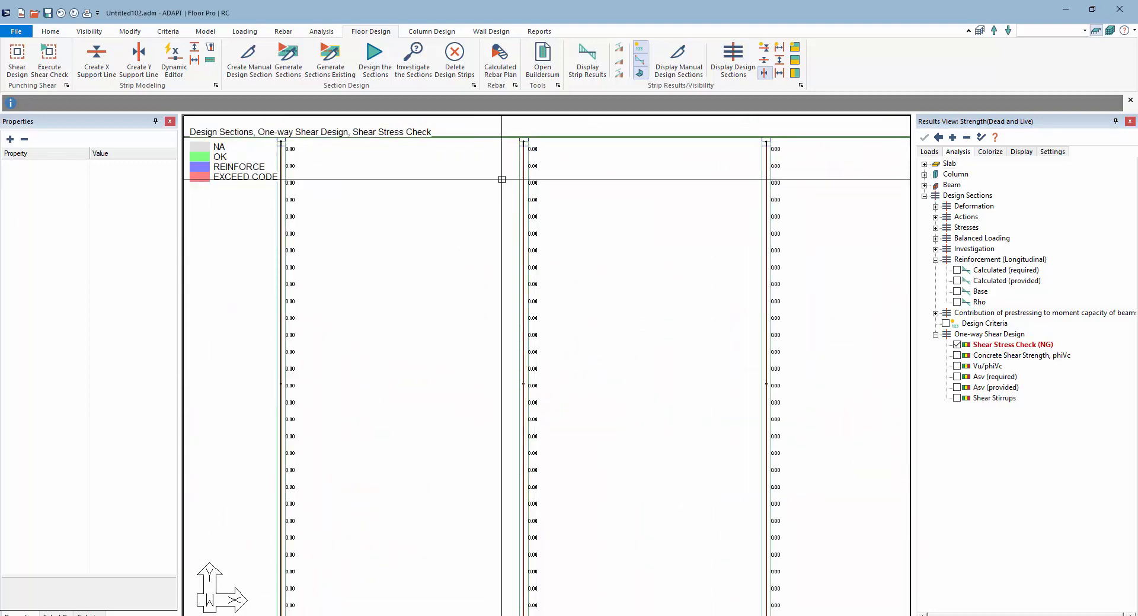
{"action": "scroll", "coordinate": [498, 178], "scroll_direction": "down", "scroll_amount": 1}
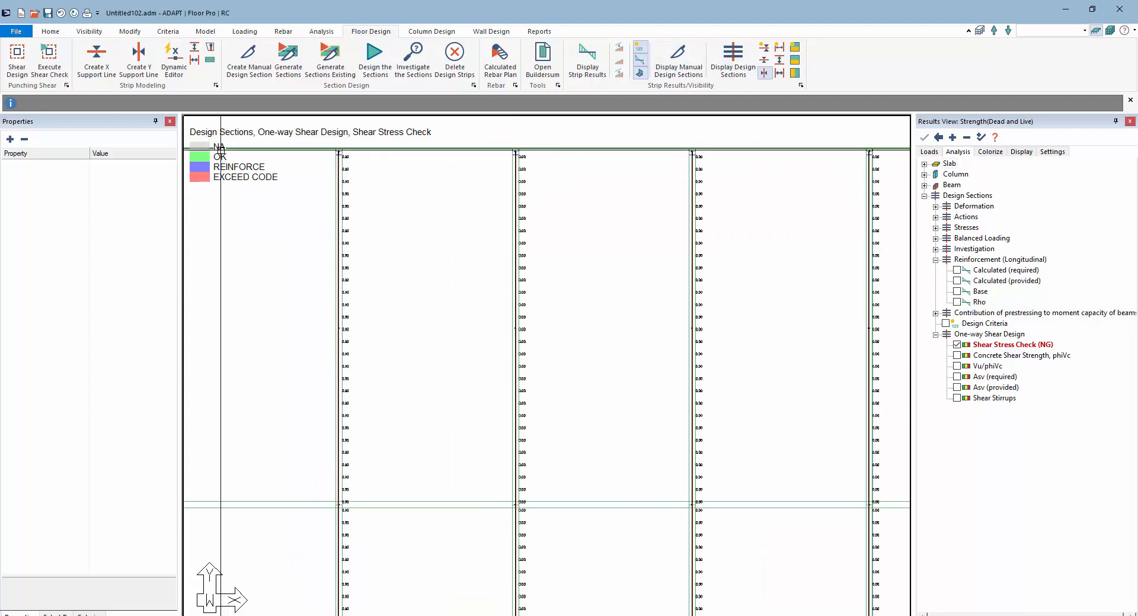
{"action": "scroll", "coordinate": [220, 150], "scroll_direction": "down", "scroll_amount": 1}
Turn on the design section display and review the color-coded shear check status across the whole floor.
{"action": "left_click", "coordinate": [733, 59]}
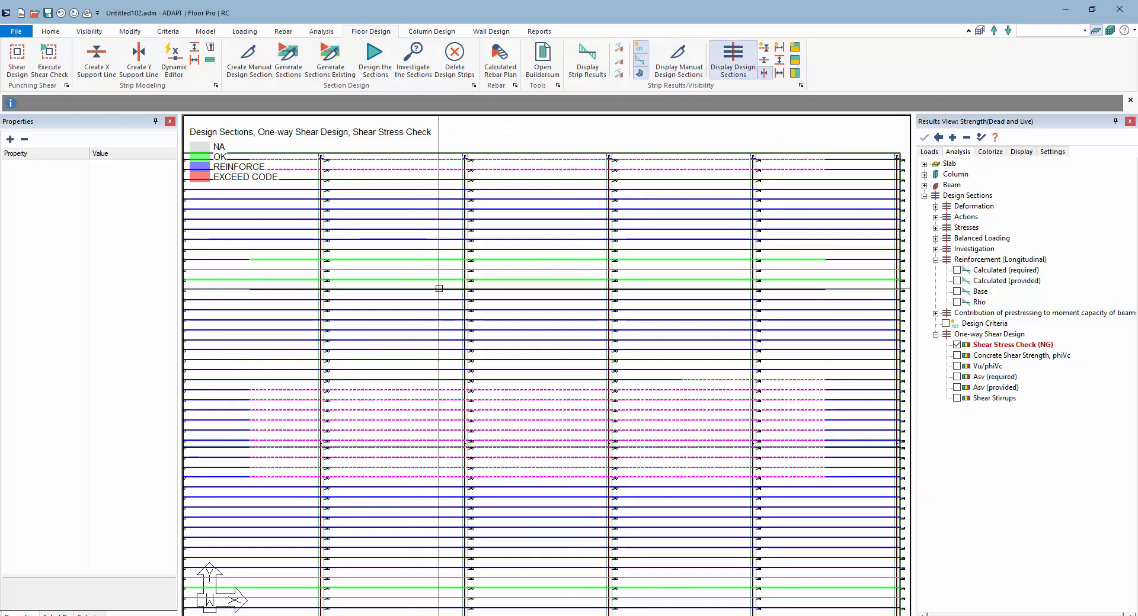
{"action": "scroll", "coordinate": [506, 219], "scroll_direction": "down", "scroll_amount": 5}
{"action": "middle_click_drag", "start_coordinate": [343, 338], "coordinate": [409, 291]}
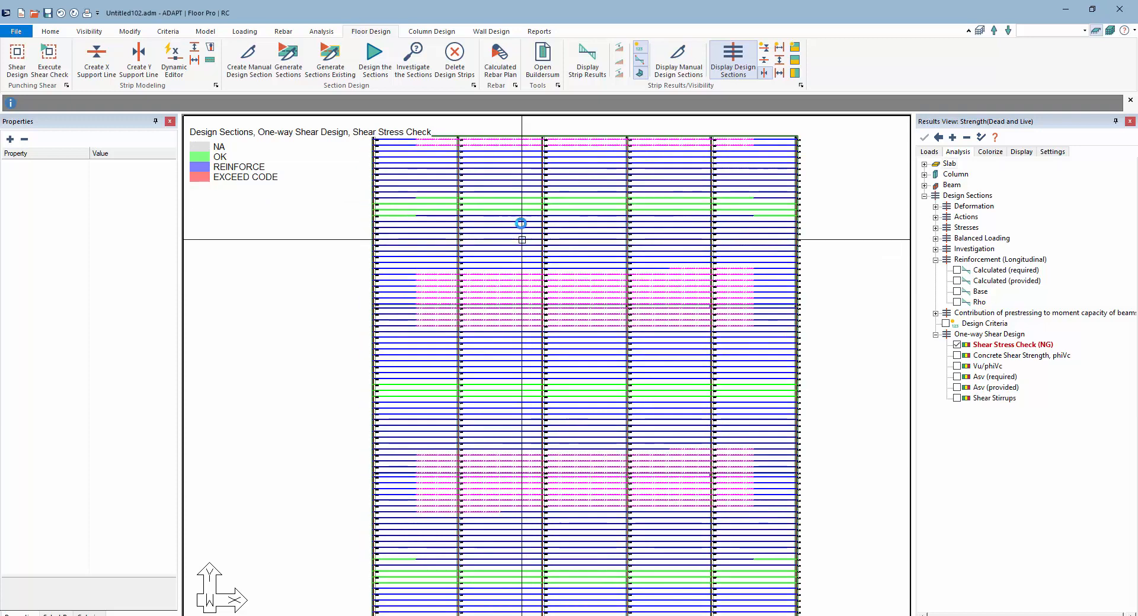
{"action": "scroll", "coordinate": [520, 237], "scroll_direction": "down", "scroll_amount": 1}
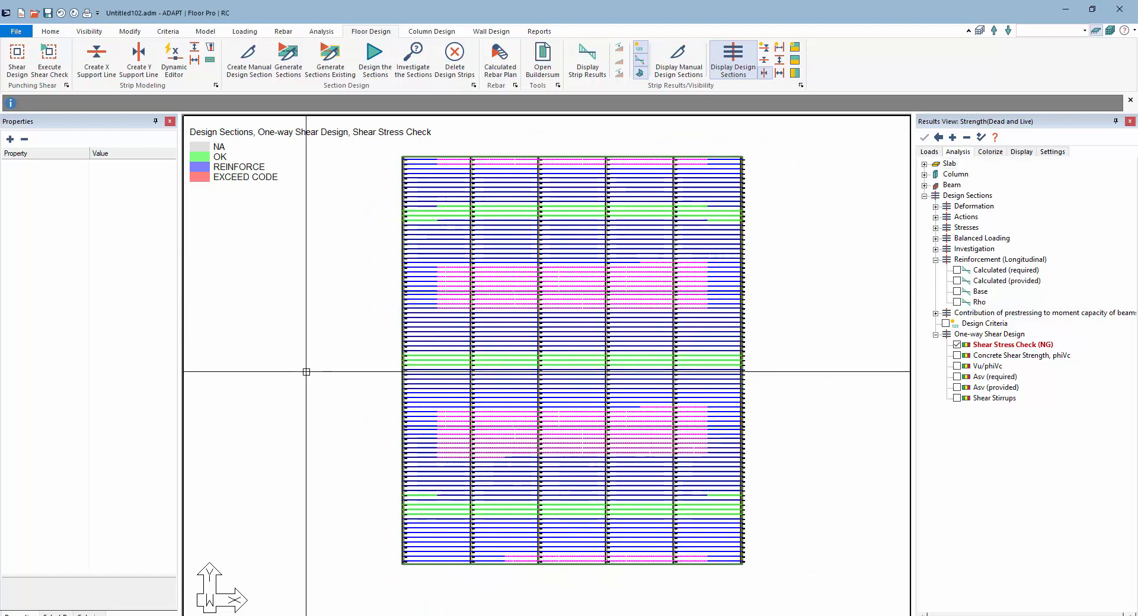
Display the Concrete Shear Strength, phiVc result and read its values at the sections along the beams.
{"action": "left_click", "coordinate": [956, 356]}
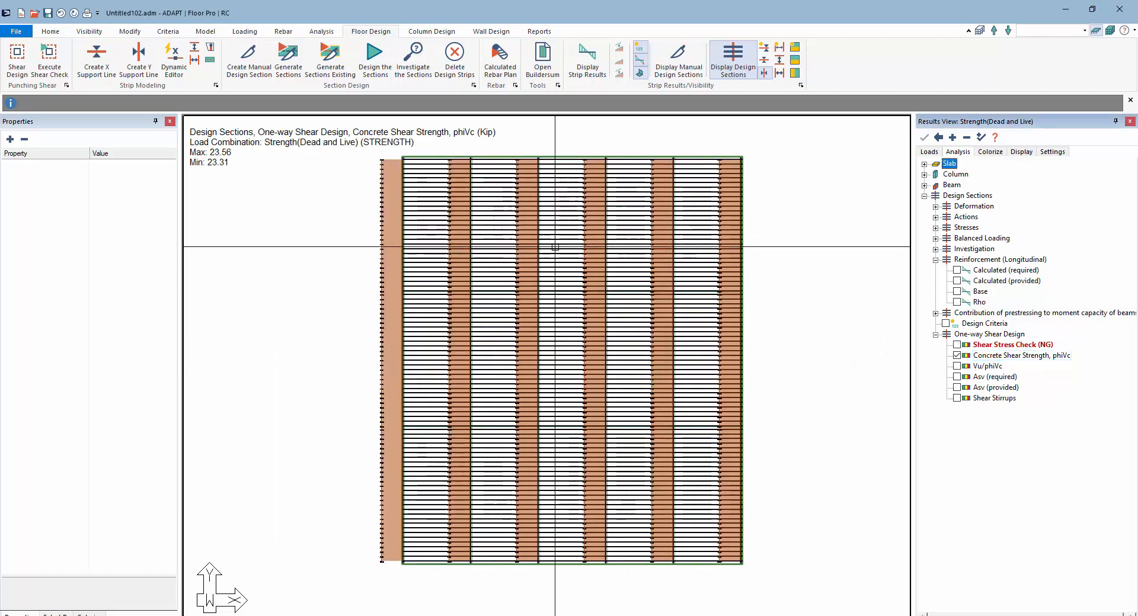
{"action": "scroll", "coordinate": [479, 158], "scroll_direction": "up", "scroll_amount": 3}
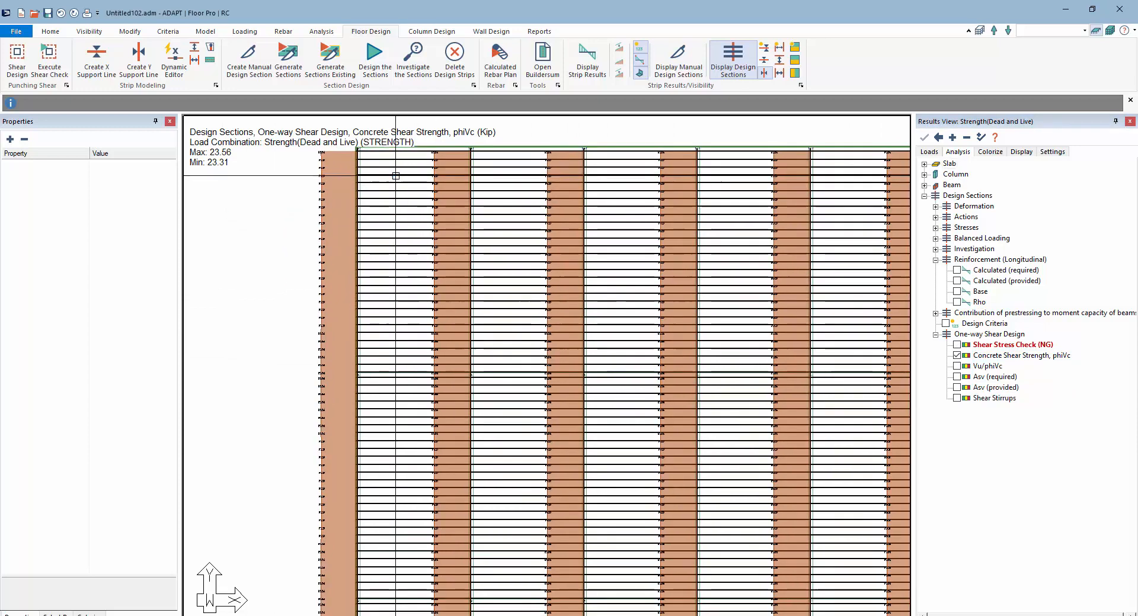
{"action": "scroll", "coordinate": [421, 179], "scroll_direction": "up", "scroll_amount": 3}
{"action": "scroll", "coordinate": [421, 179], "scroll_direction": "up", "scroll_amount": 4}
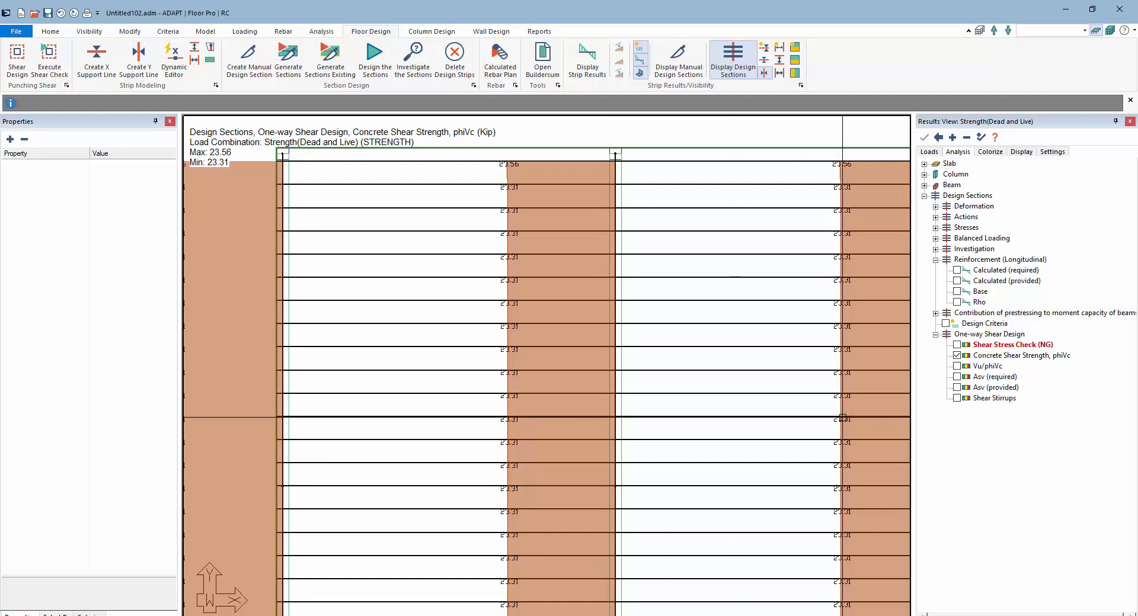
Display the Vu/phiVc ratios and examine them along the spans and around the interior supports.
{"action": "left_click", "coordinate": [956, 366]}
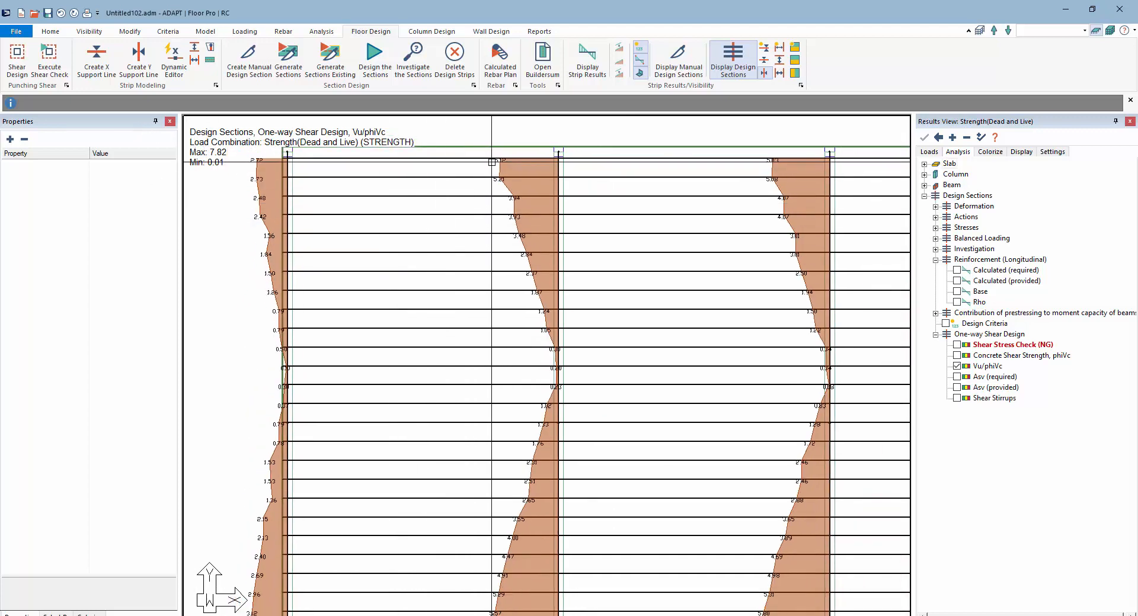
{"action": "middle_click_drag", "start_coordinate": [525, 338], "coordinate": [535, 315]}
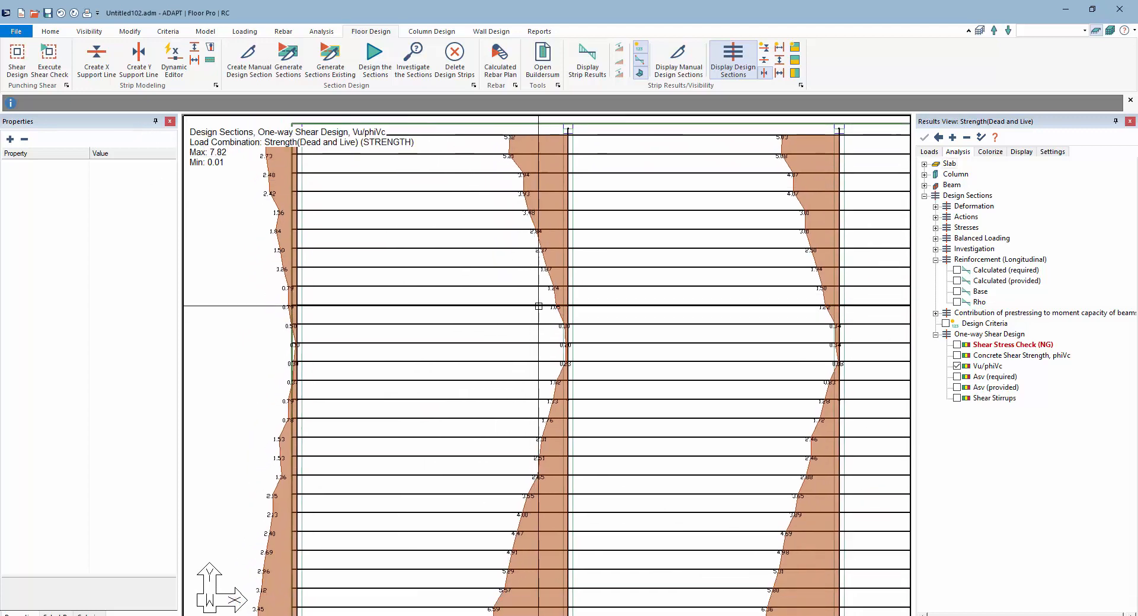
{"action": "scroll", "coordinate": [527, 198], "scroll_direction": "down", "scroll_amount": 3}
{"action": "middle_click_drag", "start_coordinate": [498, 356], "coordinate": [517, 202]}
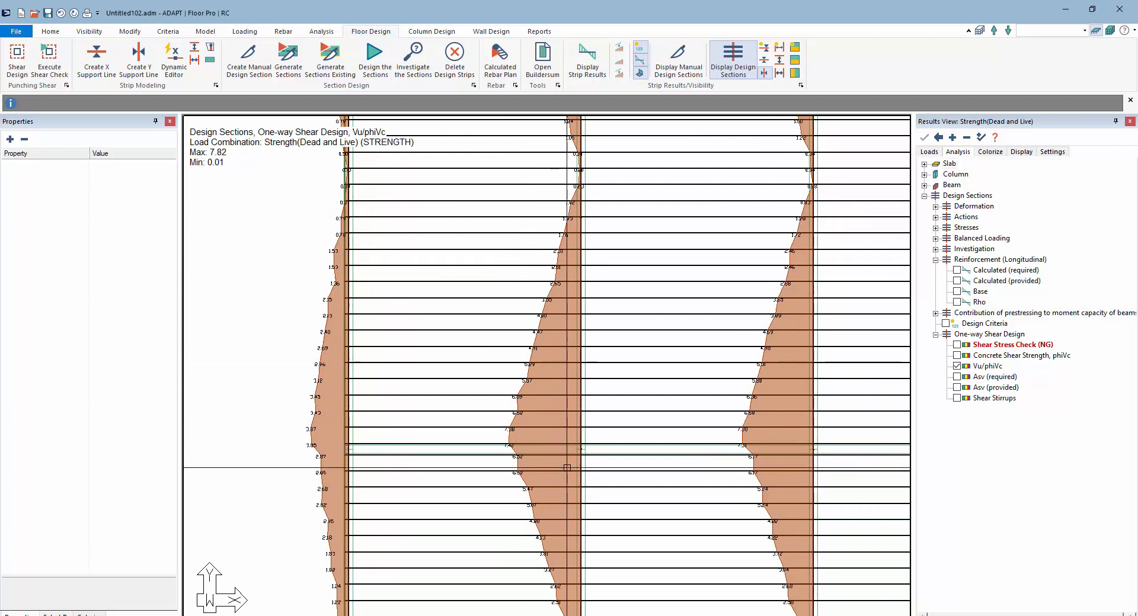
{"action": "scroll", "coordinate": [546, 461], "scroll_direction": "up", "scroll_amount": 3}
{"action": "scroll", "coordinate": [492, 449], "scroll_direction": "down", "scroll_amount": 2}
{"action": "scroll", "coordinate": [493, 449], "scroll_direction": "up", "scroll_amount": 3}
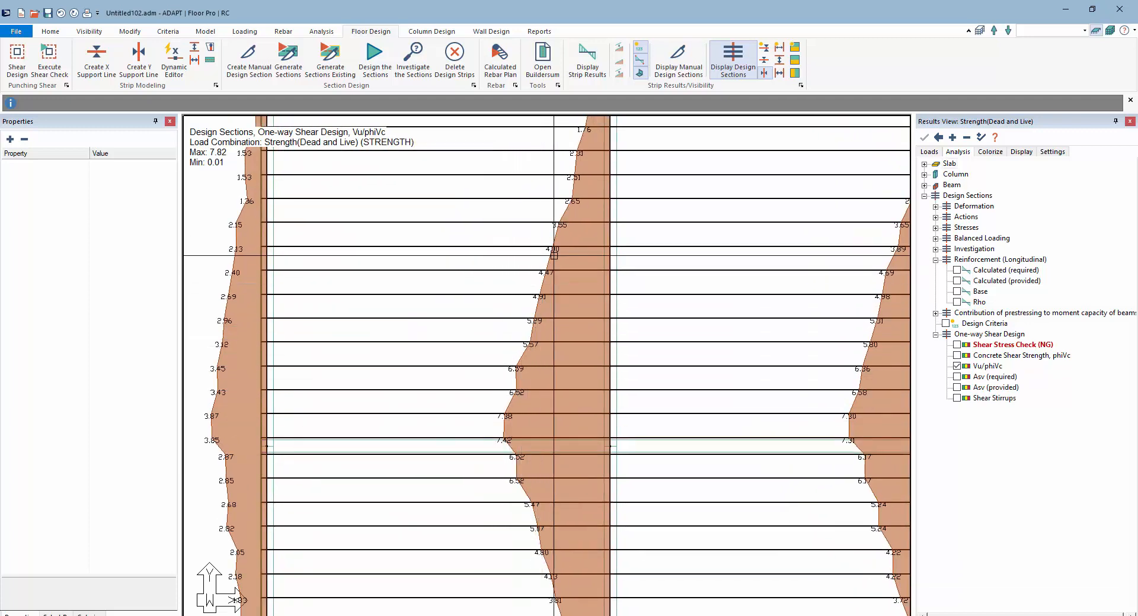
Examine the Vu/phiVc ratio diagrams around the supports and across all support lines of the floor.
{"action": "middle_click_drag", "start_coordinate": [553, 218], "coordinate": [549, 381]}
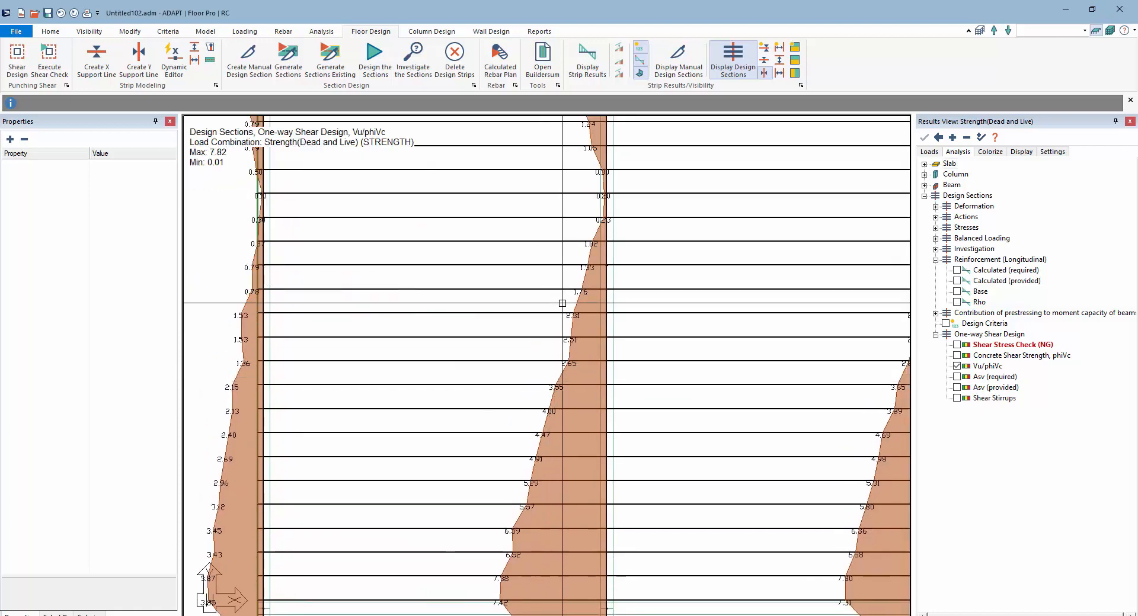
{"action": "scroll", "coordinate": [600, 221], "scroll_direction": "up", "scroll_amount": 1}
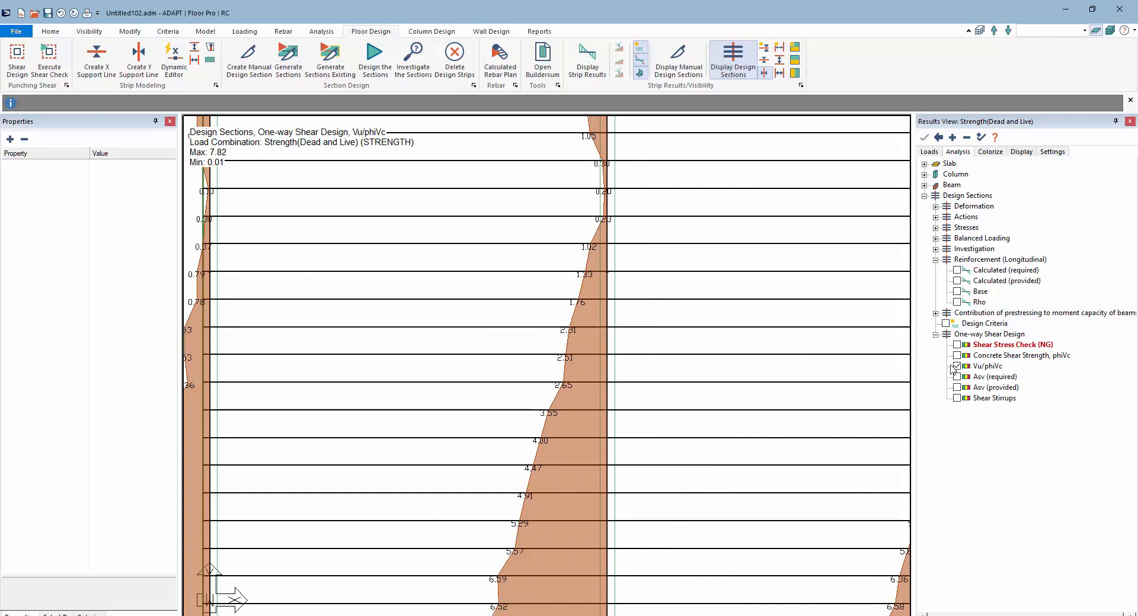
{"action": "scroll", "coordinate": [597, 273], "scroll_direction": "down", "scroll_amount": 3}
{"action": "scroll", "coordinate": [598, 273], "scroll_direction": "down", "scroll_amount": 5}
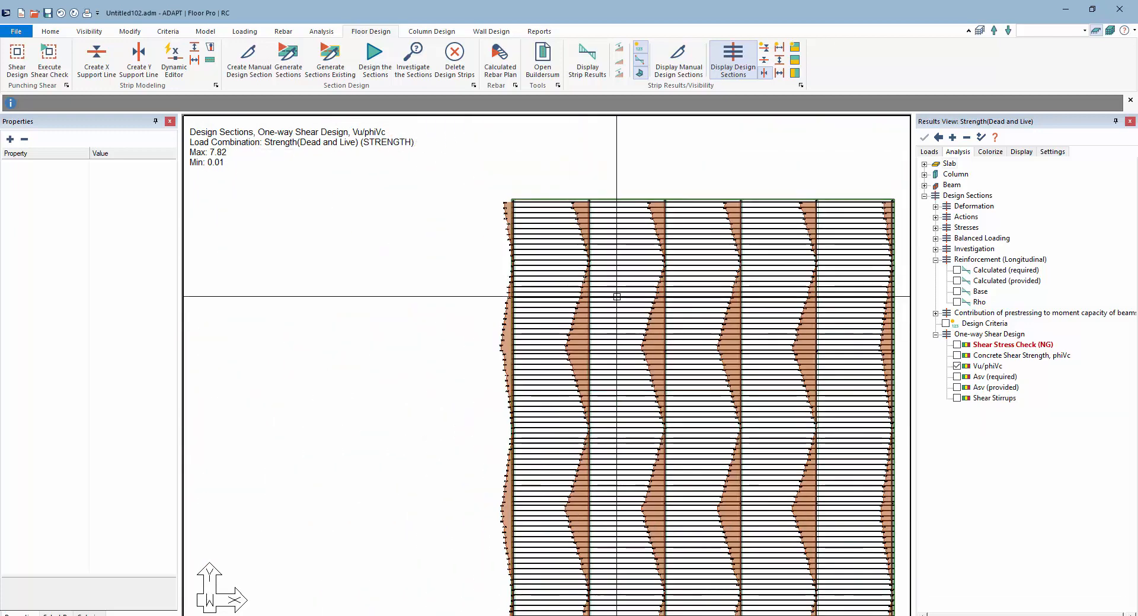
{"action": "middle_click_drag", "start_coordinate": [630, 366], "coordinate": [563, 342]}
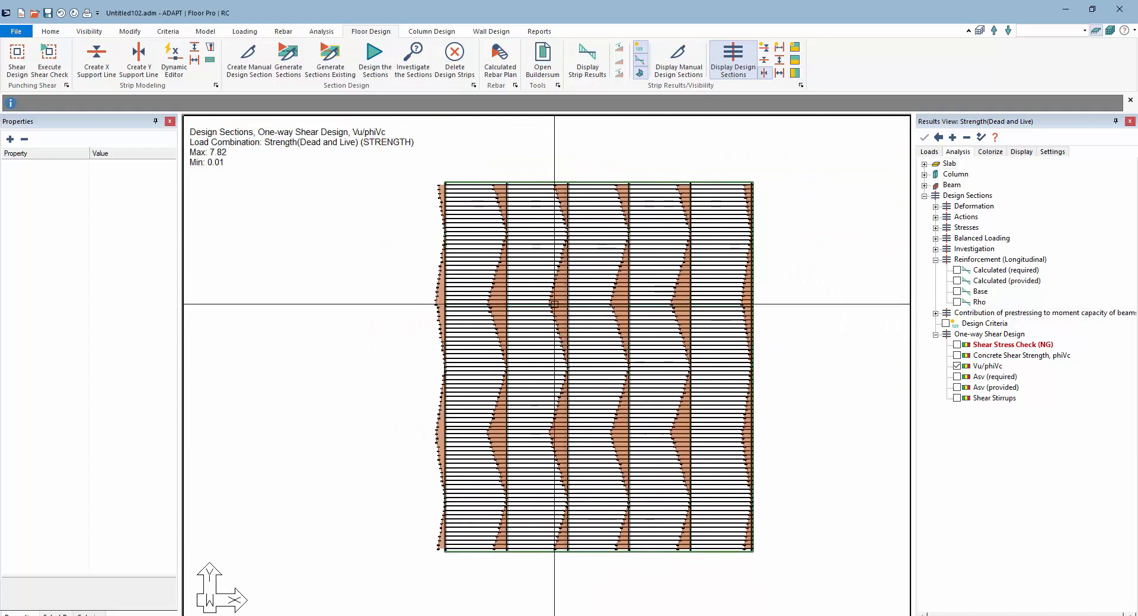
{"action": "scroll", "coordinate": [480, 320], "scroll_direction": "up", "scroll_amount": 5}
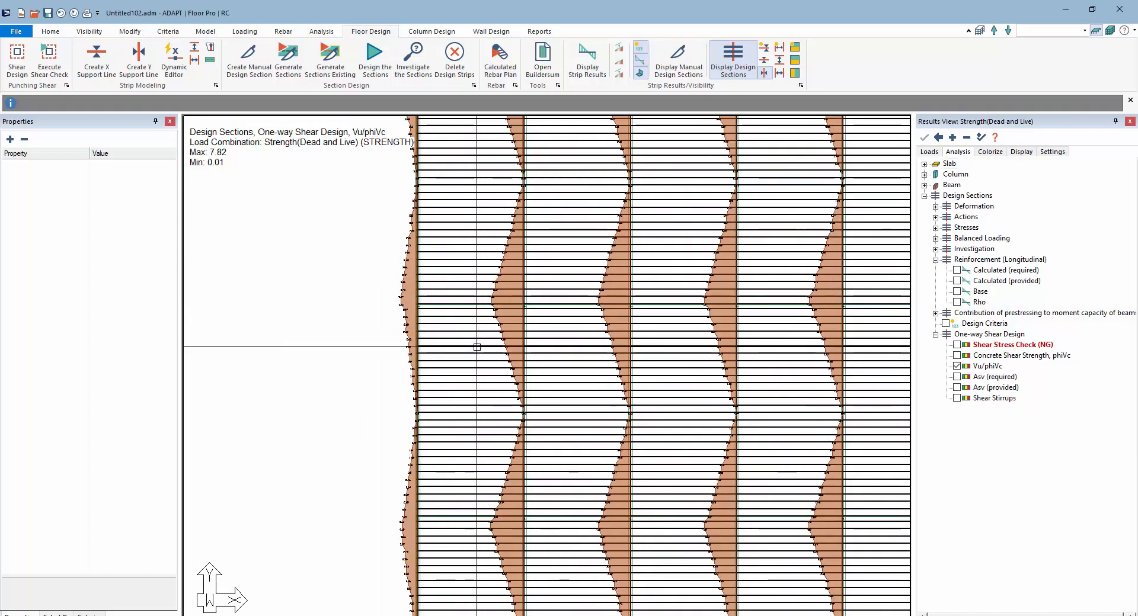
{"action": "scroll", "coordinate": [472, 346], "scroll_direction": "up", "scroll_amount": 3}
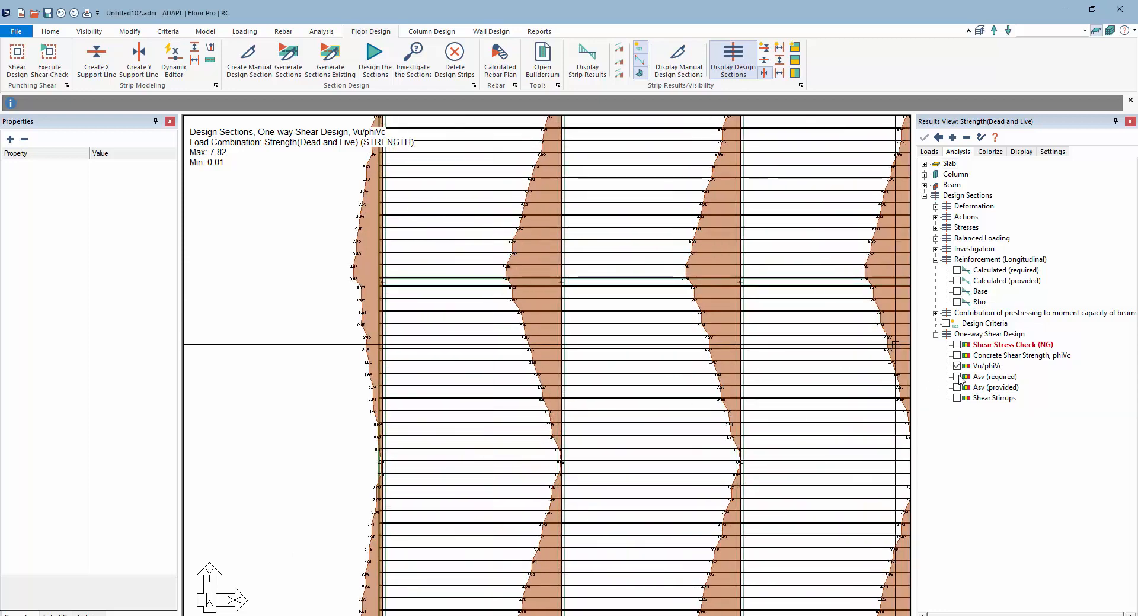
Display the Asv (required) result and check the design section spacing settings of an interior beam's support line.
{"action": "left_click", "coordinate": [957, 377]}
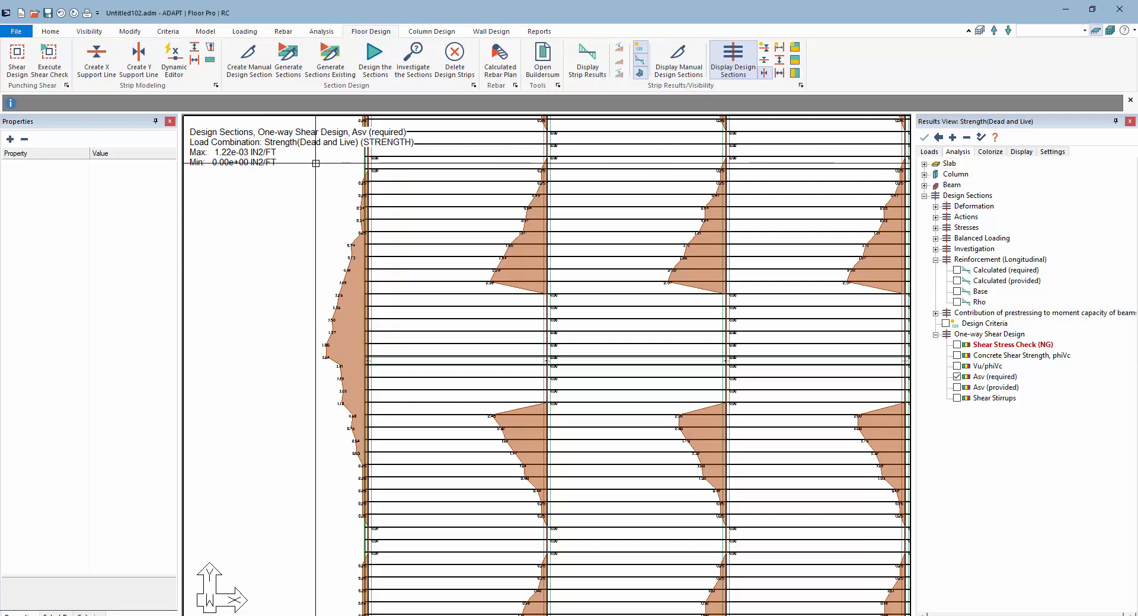
{"action": "scroll", "coordinate": [514, 297], "scroll_direction": "up", "scroll_amount": 3}
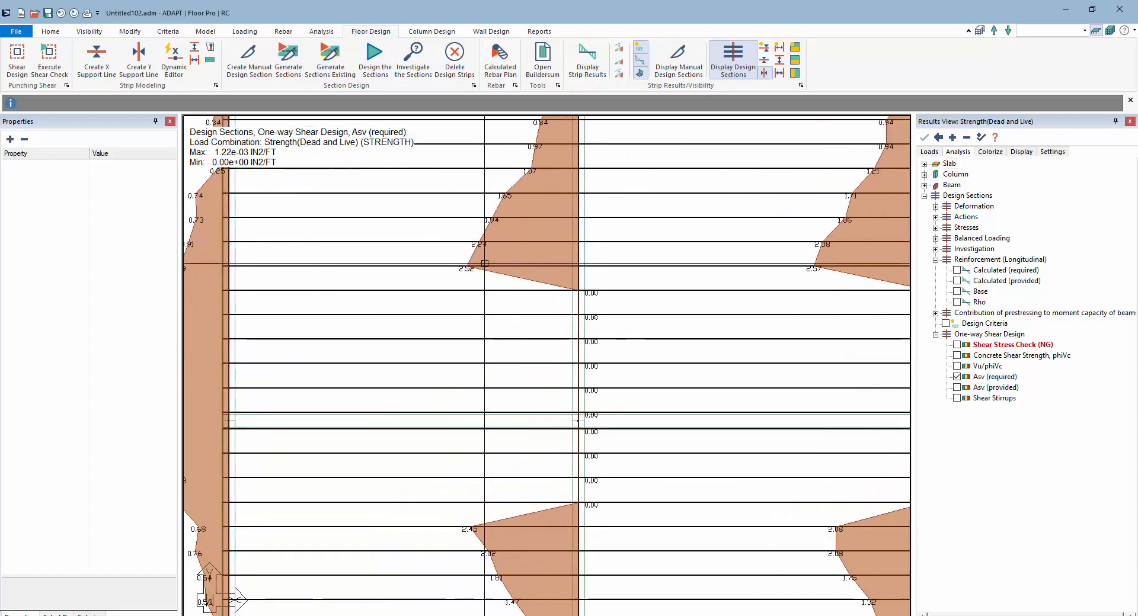
{"action": "scroll", "coordinate": [546, 387], "scroll_direction": "down", "scroll_amount": 1}
{"action": "double_click", "coordinate": [598, 293]}
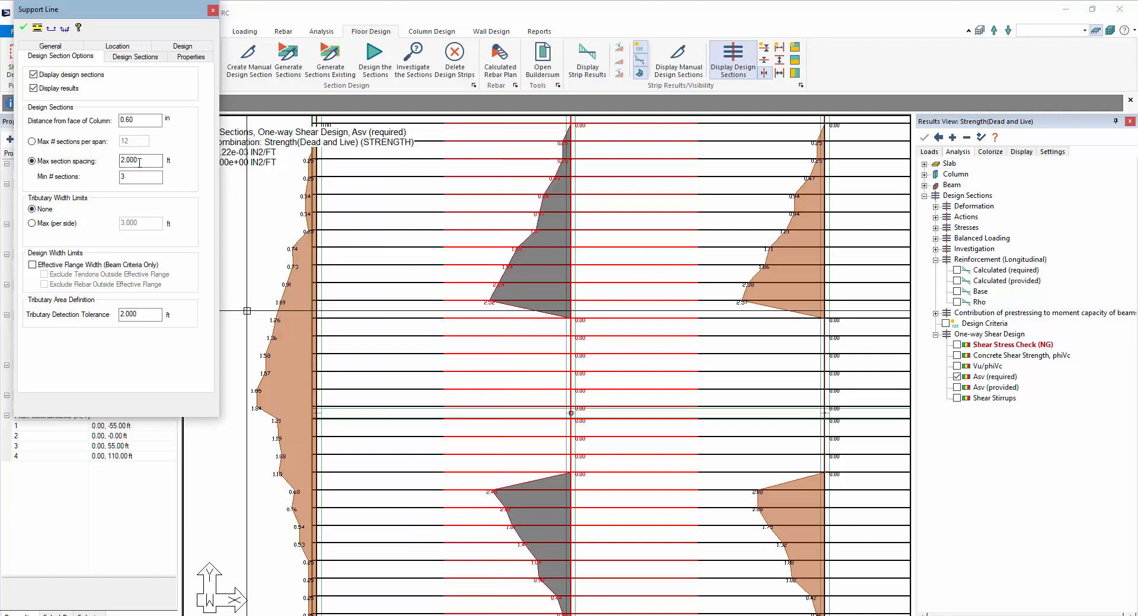
{"action": "left_click", "coordinate": [468, 309]}
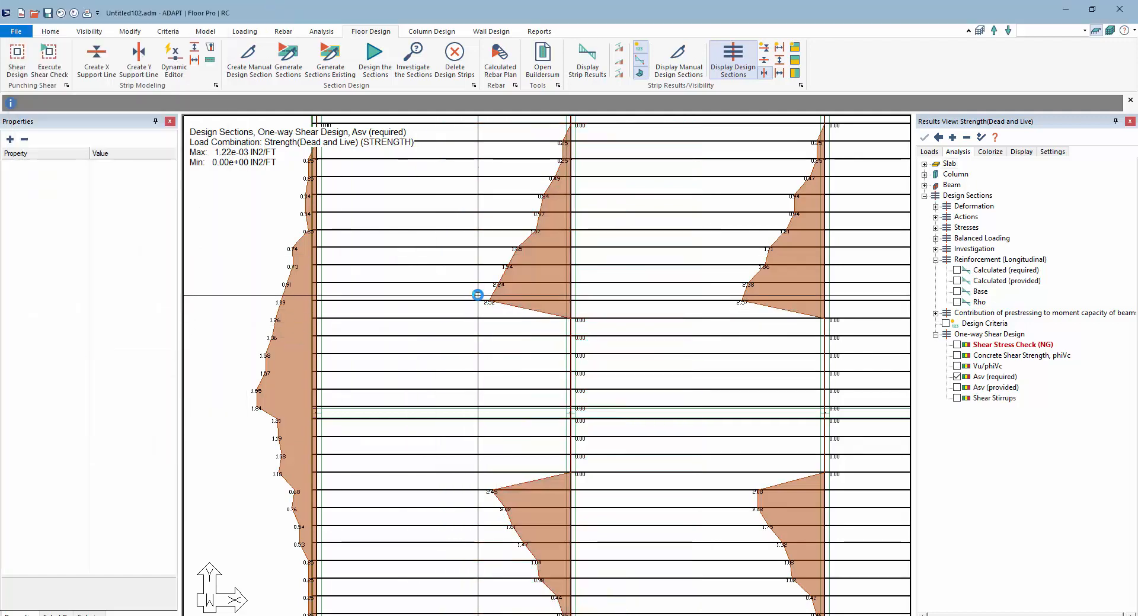
Examine the Asv (required) values along the interior beams, especially at the sections on both sides of the column supports.
{"action": "scroll", "coordinate": [485, 301], "scroll_direction": "up", "scroll_amount": 2}
{"action": "scroll", "coordinate": [486, 301], "scroll_direction": "up", "scroll_amount": 1}
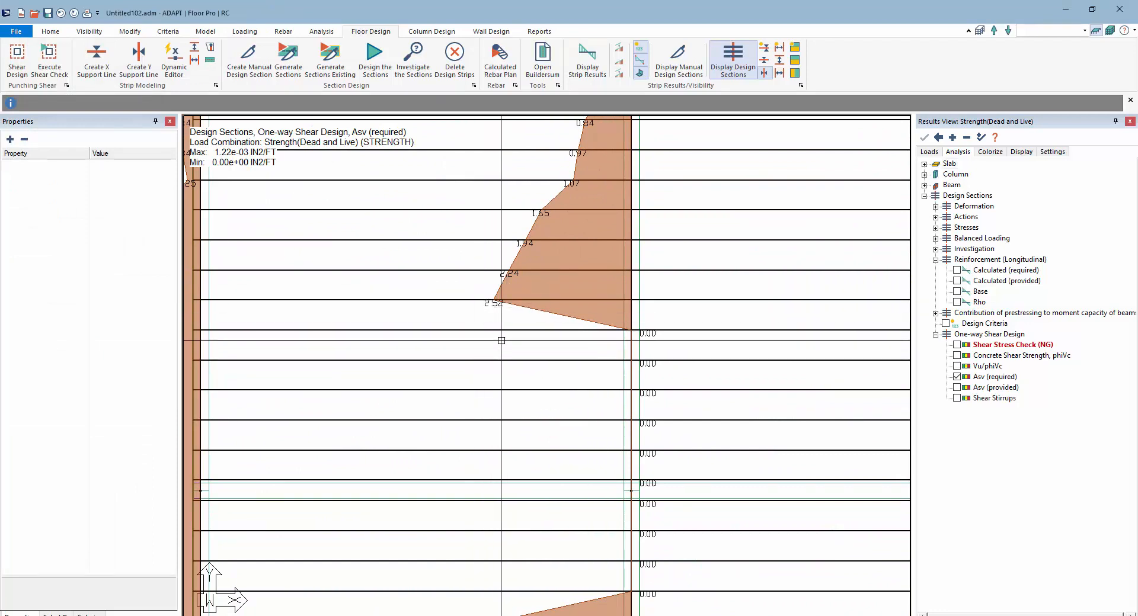
{"action": "scroll", "coordinate": [501, 341], "scroll_direction": "down", "scroll_amount": 1}
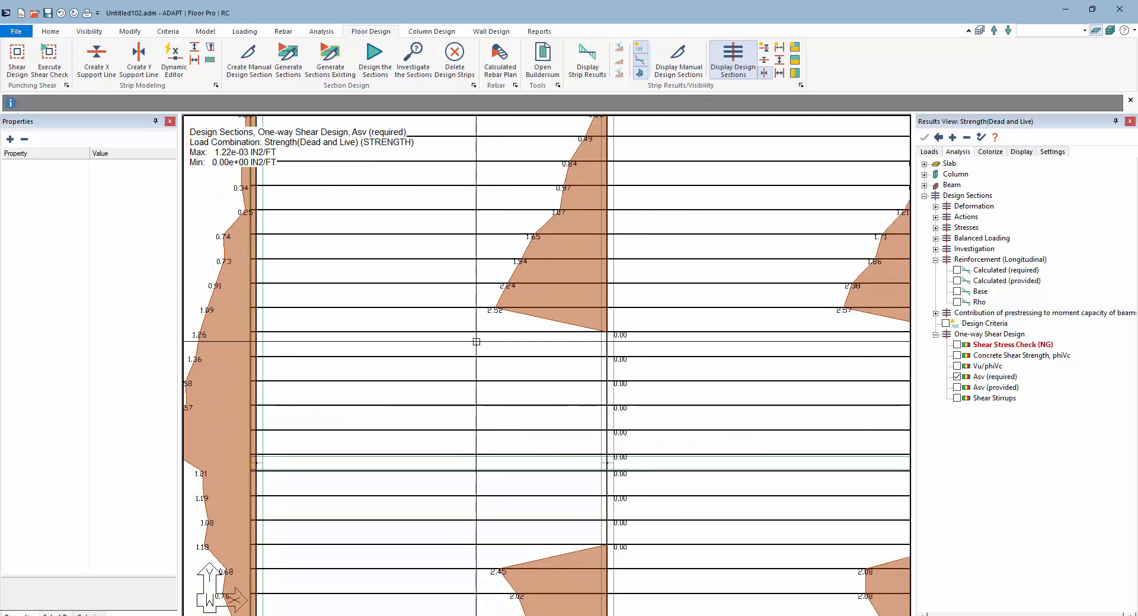
{"action": "scroll", "coordinate": [476, 341], "scroll_direction": "down", "scroll_amount": 1}
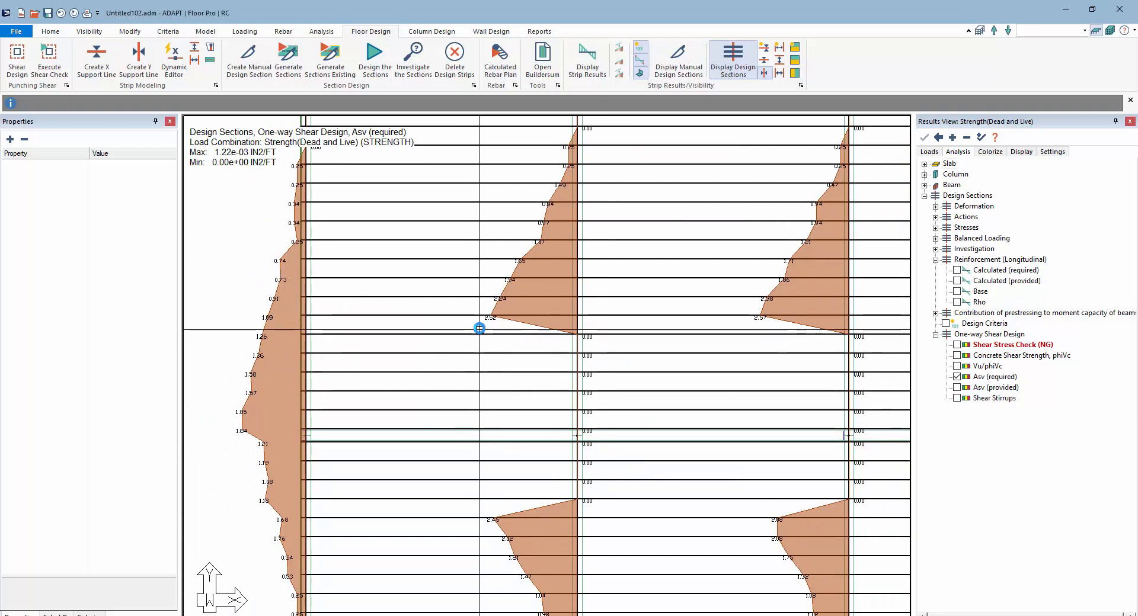
{"action": "scroll", "coordinate": [489, 329], "scroll_direction": "down", "scroll_amount": 1}
{"action": "scroll", "coordinate": [511, 278], "scroll_direction": "down", "scroll_amount": 1}
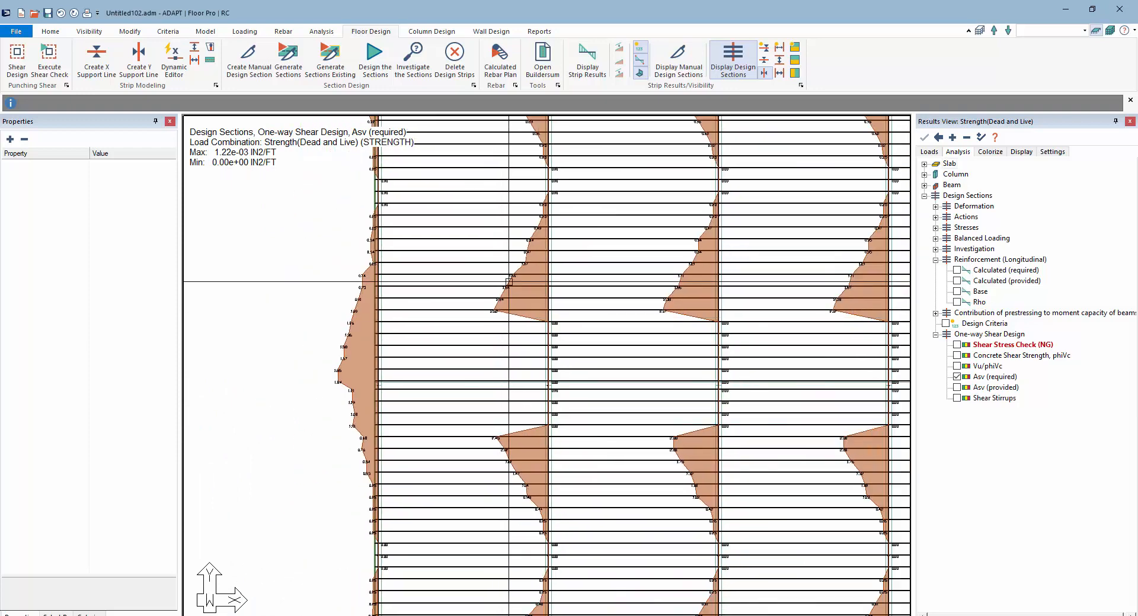
{"action": "scroll", "coordinate": [513, 283], "scroll_direction": "up", "scroll_amount": 4}
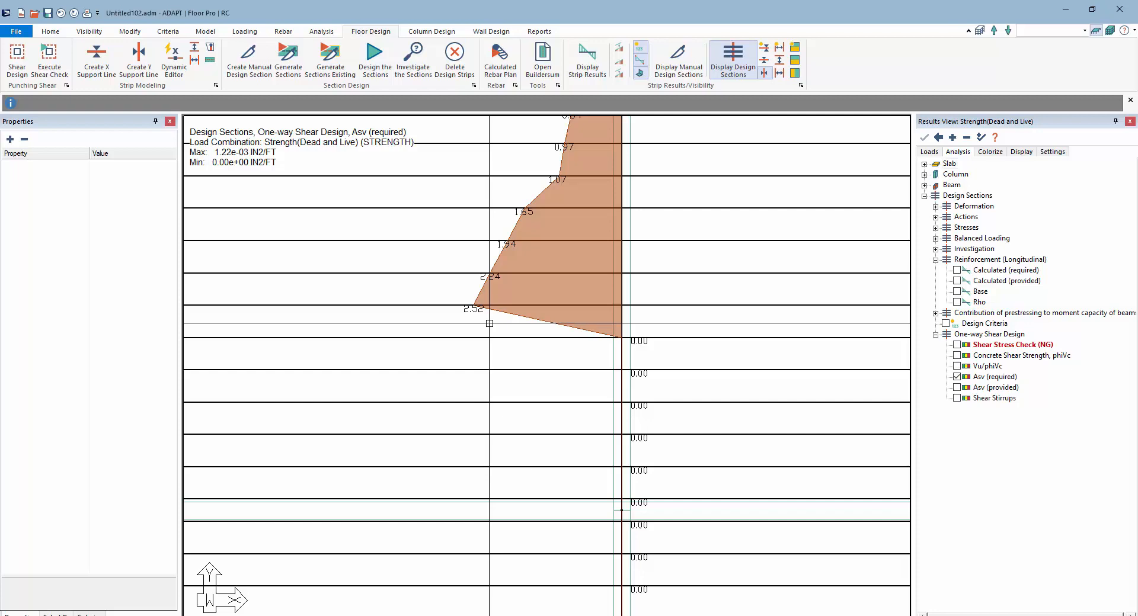
{"action": "scroll", "coordinate": [489, 326], "scroll_direction": "down", "scroll_amount": 1}
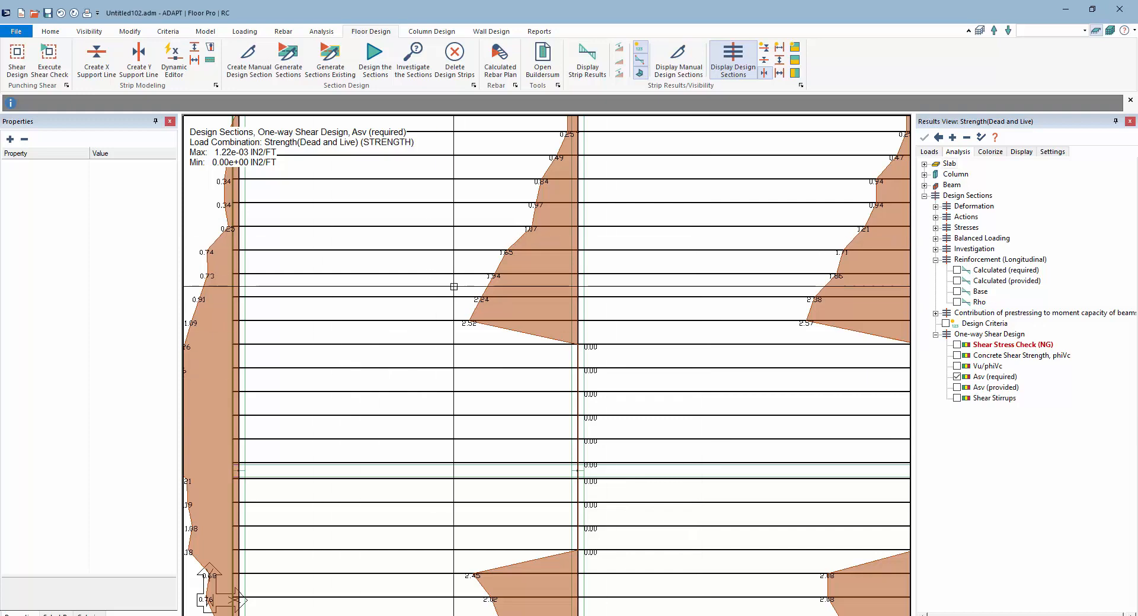
{"action": "scroll", "coordinate": [242, 244], "scroll_direction": "down", "scroll_amount": 1}
{"action": "scroll", "coordinate": [243, 244], "scroll_direction": "down", "scroll_amount": 1}
{"action": "scroll", "coordinate": [368, 246], "scroll_direction": "down", "scroll_amount": 1}
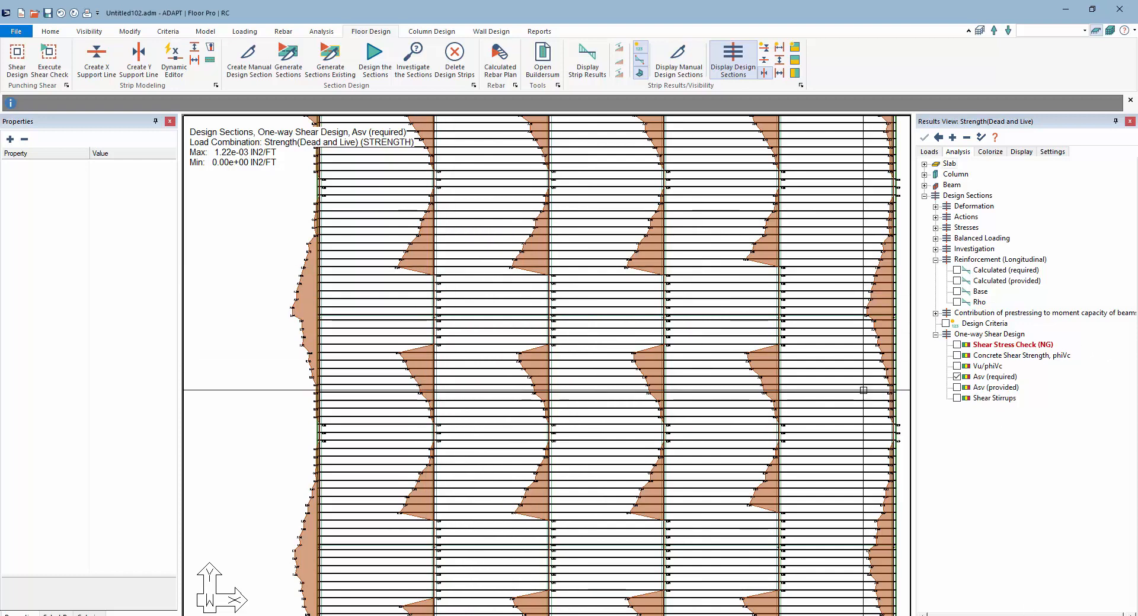
Circle the zero-Asv zones over the interior supports with the screen annotation pen, and clear the markings.
{"action": "left_click", "coordinate": [690, 615]}
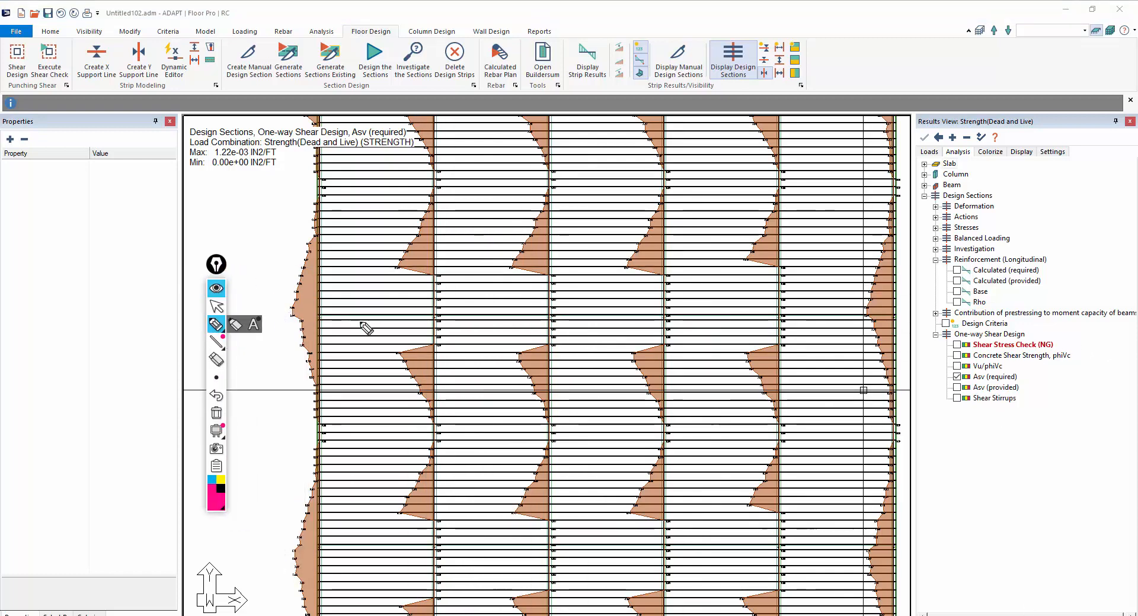
{"action": "left_click_drag", "start_coordinate": [420, 268], "coordinate": [445, 351]}
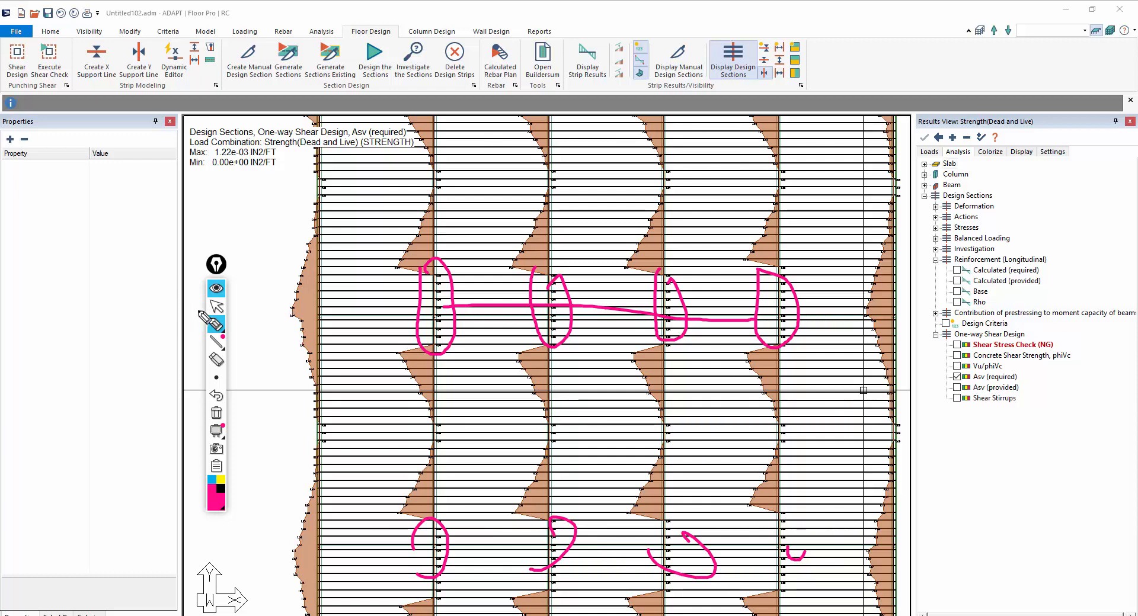
{"action": "left_click", "coordinate": [216, 414]}
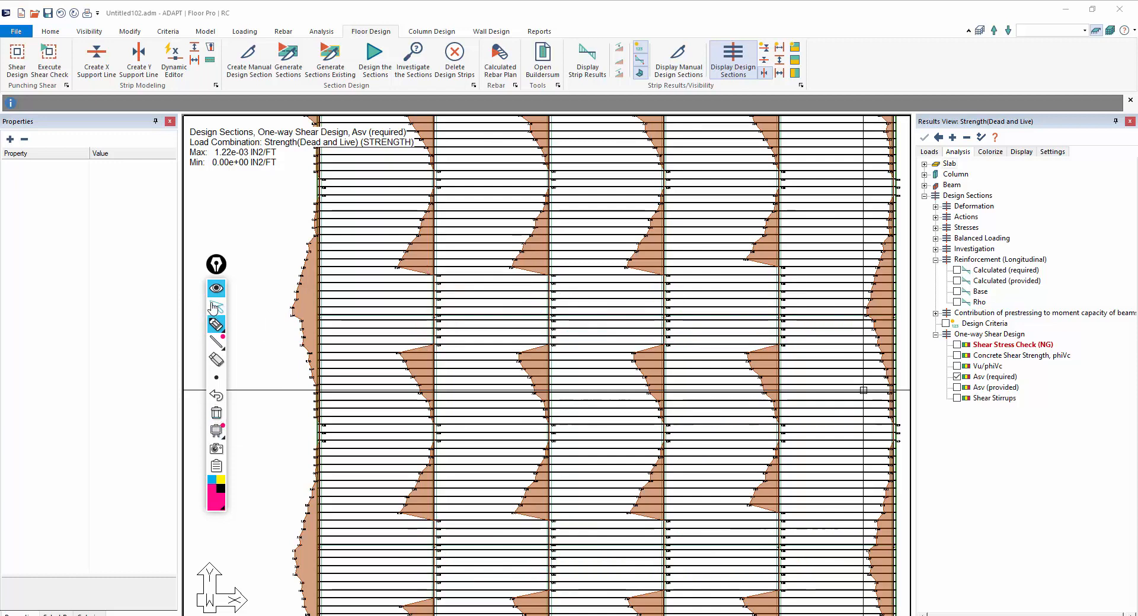
{"action": "left_click", "coordinate": [216, 306]}
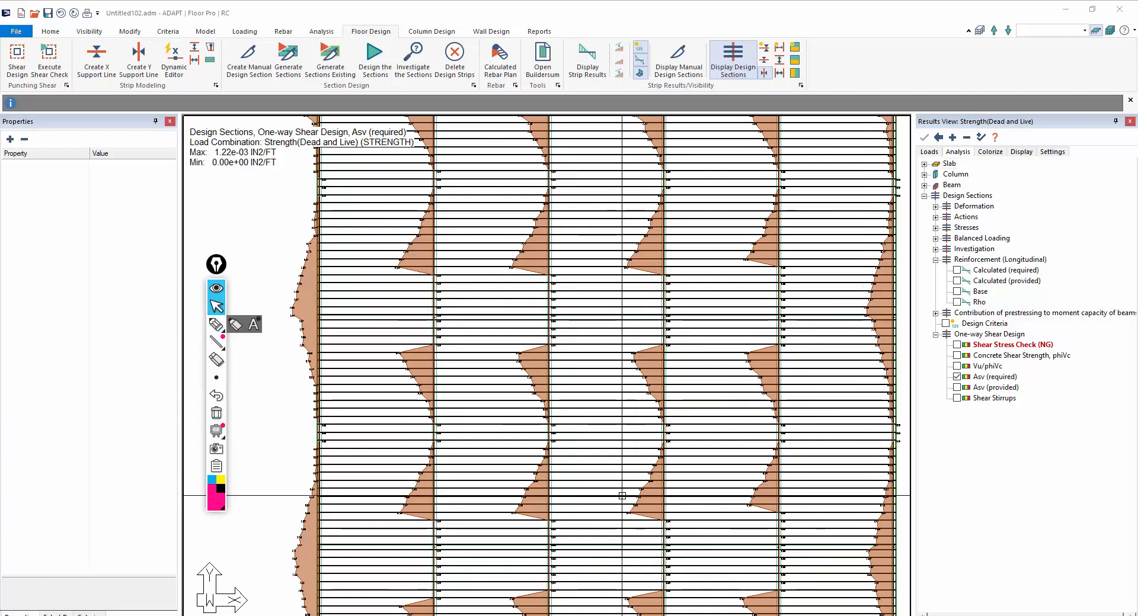
Display the Asv (provided) result and compare it with Asv (required) at the sections next to the interior supports.
{"action": "left_click", "coordinate": [957, 387]}
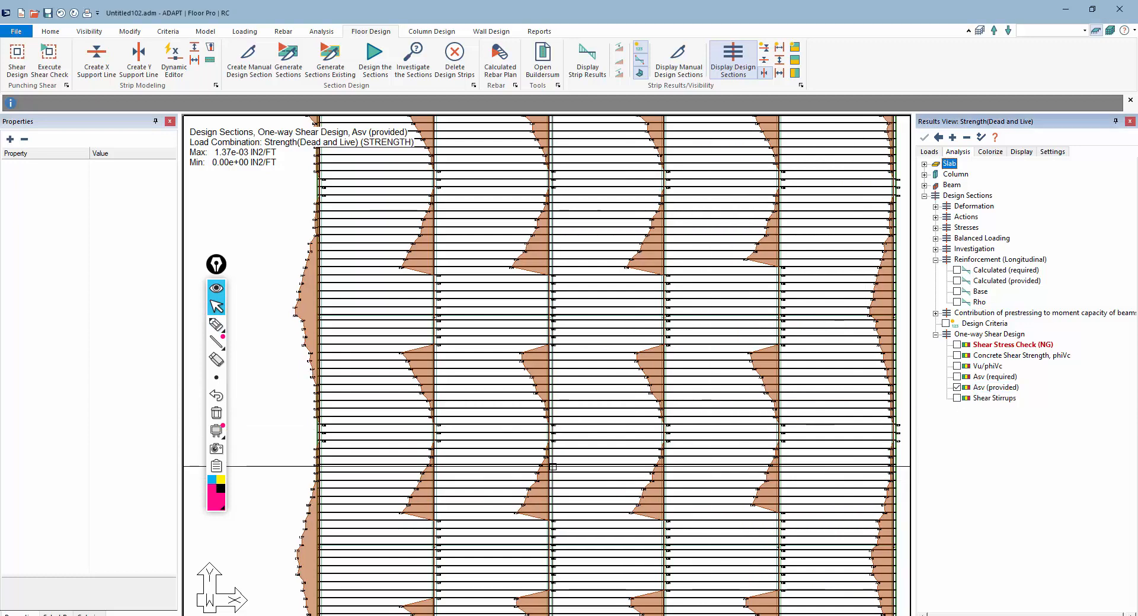
{"action": "scroll", "coordinate": [396, 316], "scroll_direction": "up", "scroll_amount": 6}
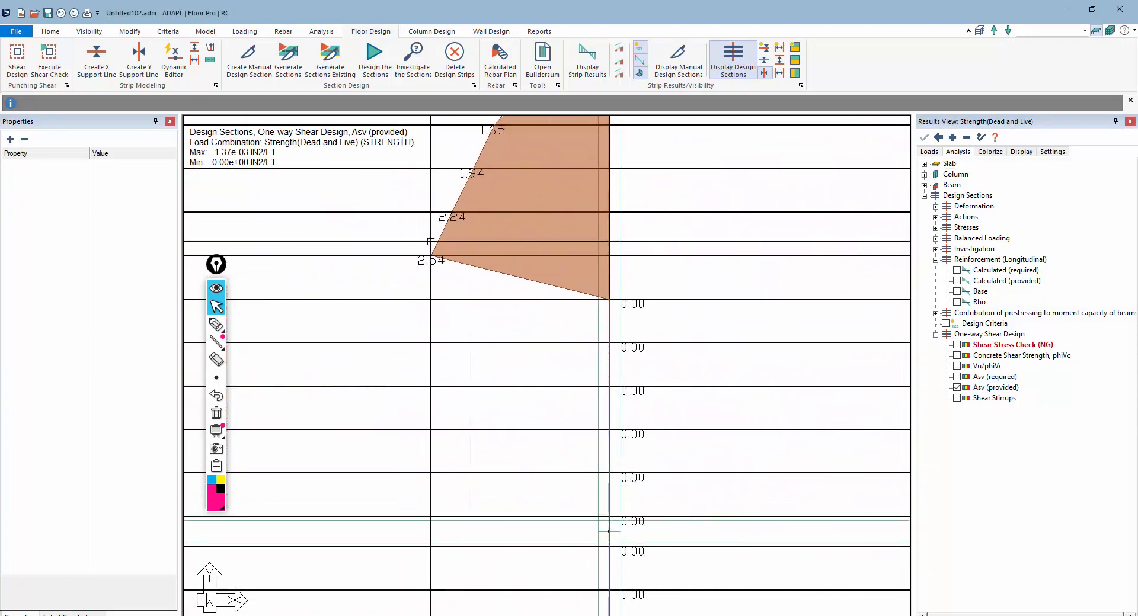
{"action": "left_click", "coordinate": [956, 377]}
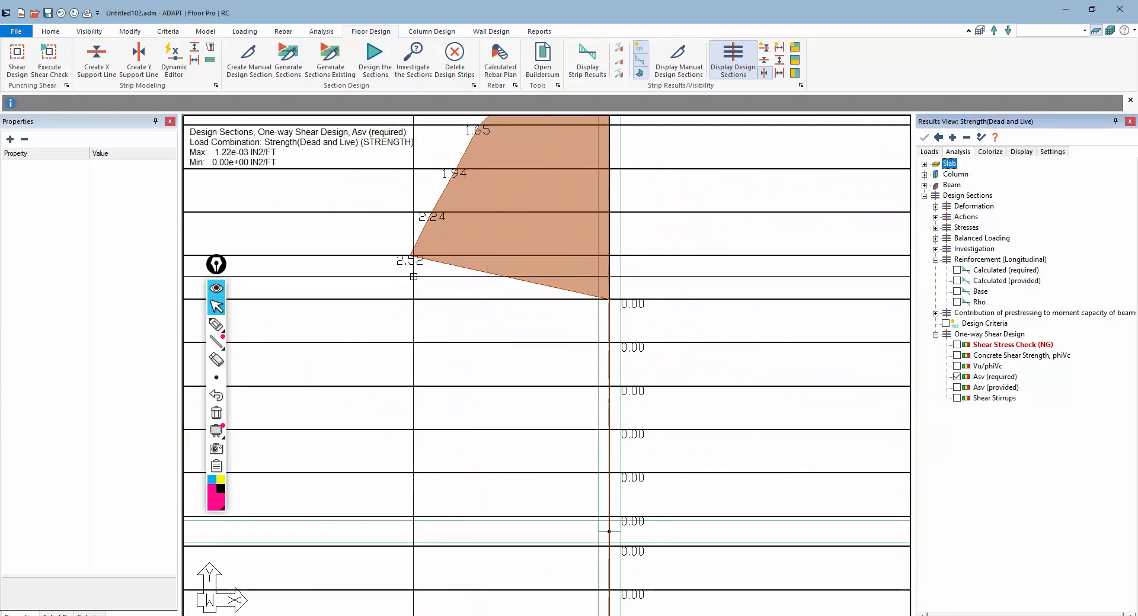
{"action": "left_click", "coordinate": [956, 388]}
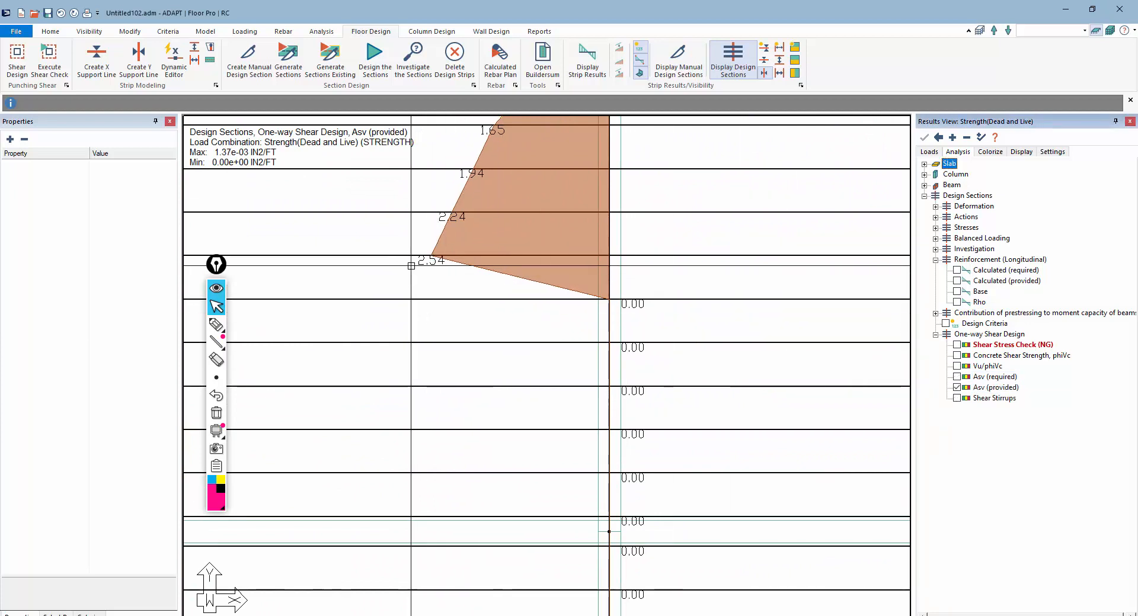
{"action": "scroll", "coordinate": [429, 309], "scroll_direction": "down", "scroll_amount": 3}
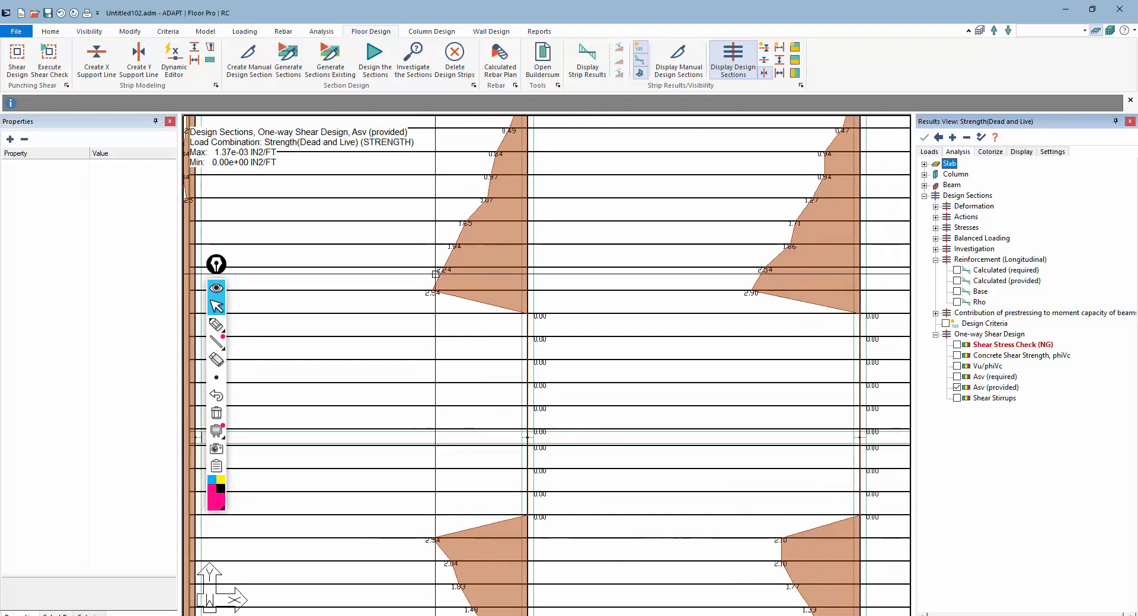
{"action": "middle_click_drag", "start_coordinate": [481, 192], "coordinate": [466, 292]}
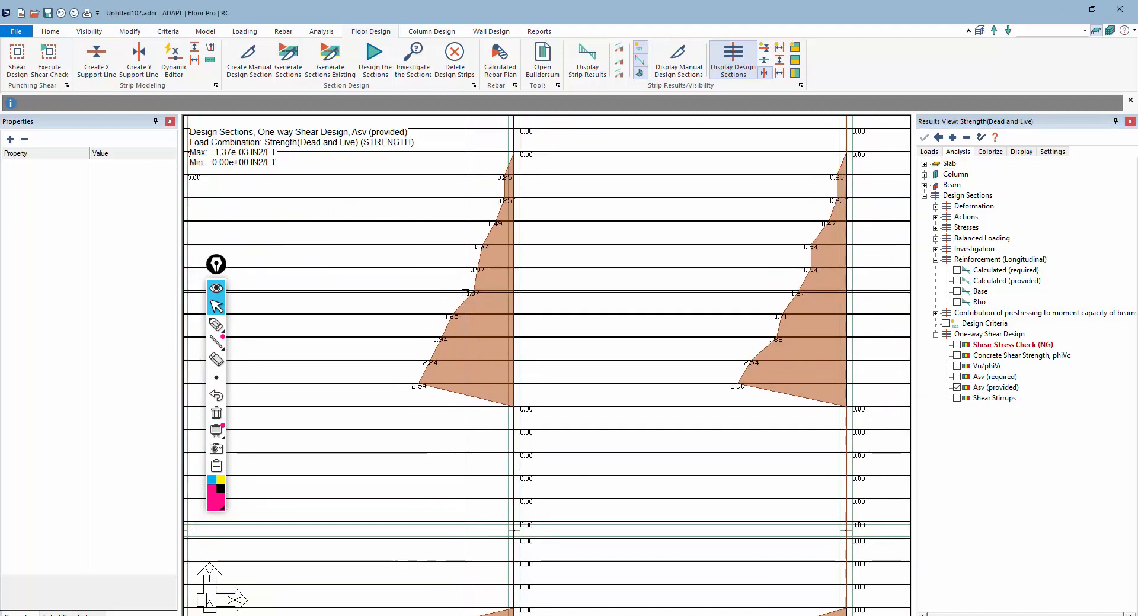
{"action": "scroll", "coordinate": [465, 284], "scroll_direction": "down", "scroll_amount": 1}
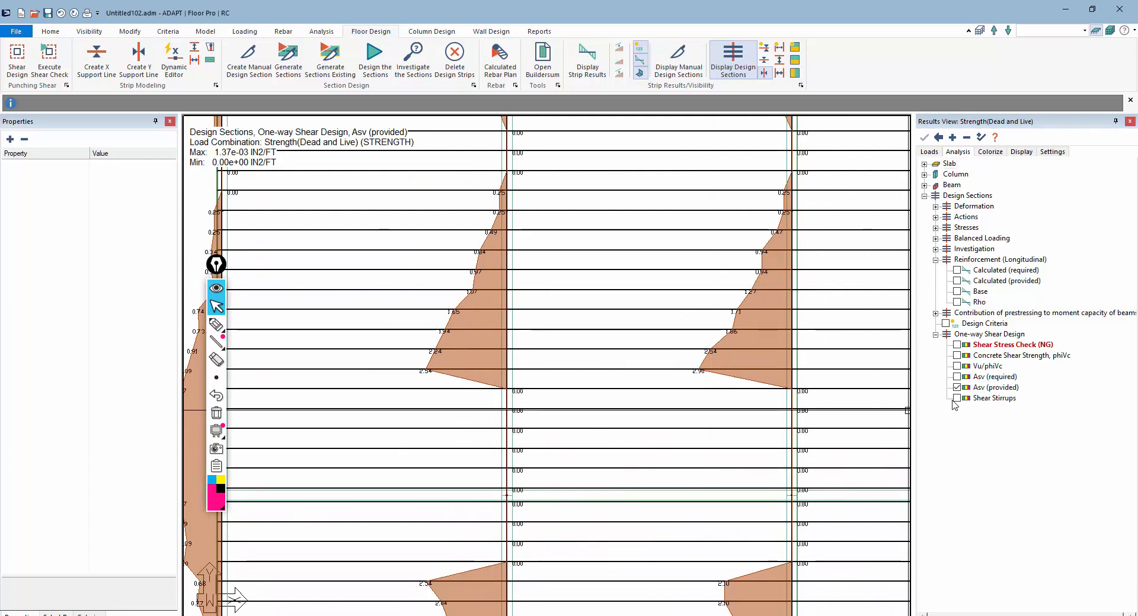
Hide the design sections and display the Shear Stirrups result to read the stirrup layout beside an interior support.
{"action": "left_click", "coordinate": [724, 55]}
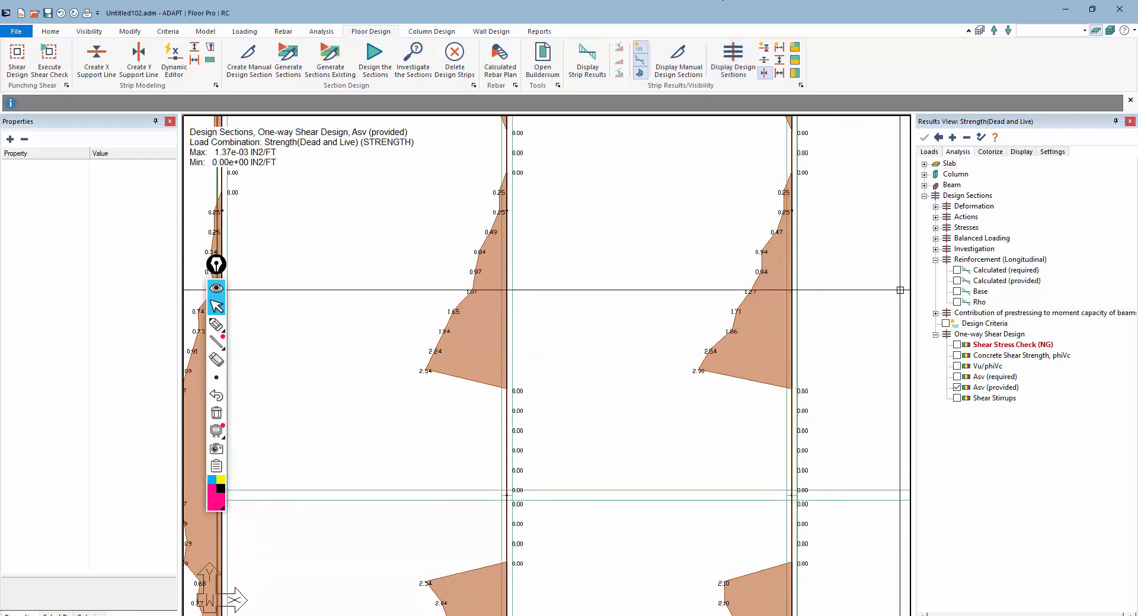
{"action": "left_click", "coordinate": [956, 398]}
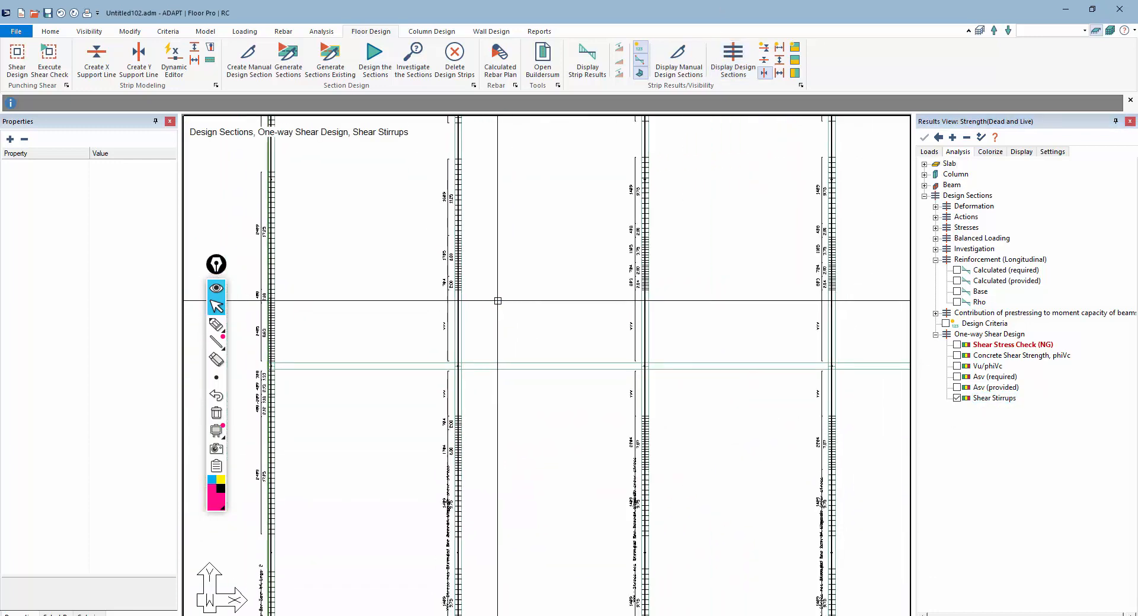
{"action": "scroll", "coordinate": [504, 297], "scroll_direction": "down", "scroll_amount": 5}
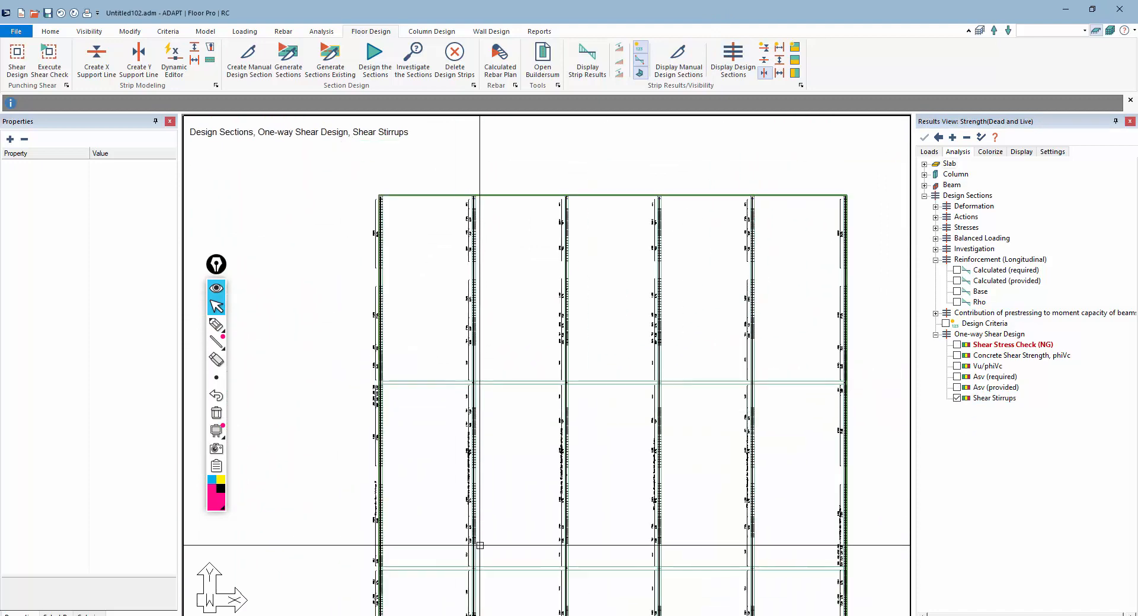
{"action": "scroll", "coordinate": [468, 361], "scroll_direction": "up", "scroll_amount": 5}
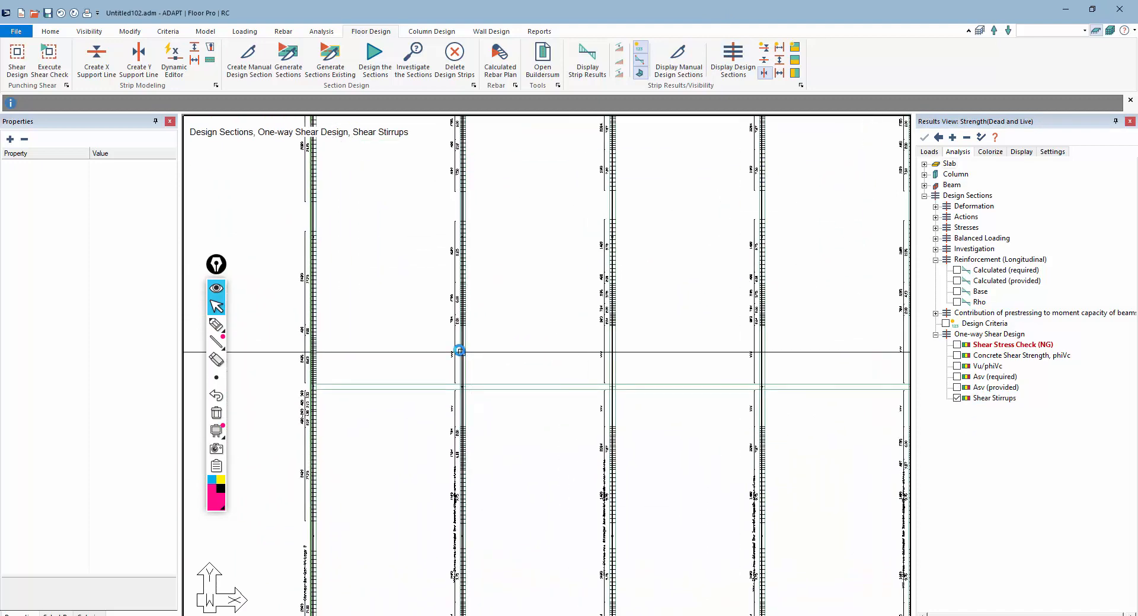
{"action": "scroll", "coordinate": [458, 338], "scroll_direction": "up", "scroll_amount": 5}
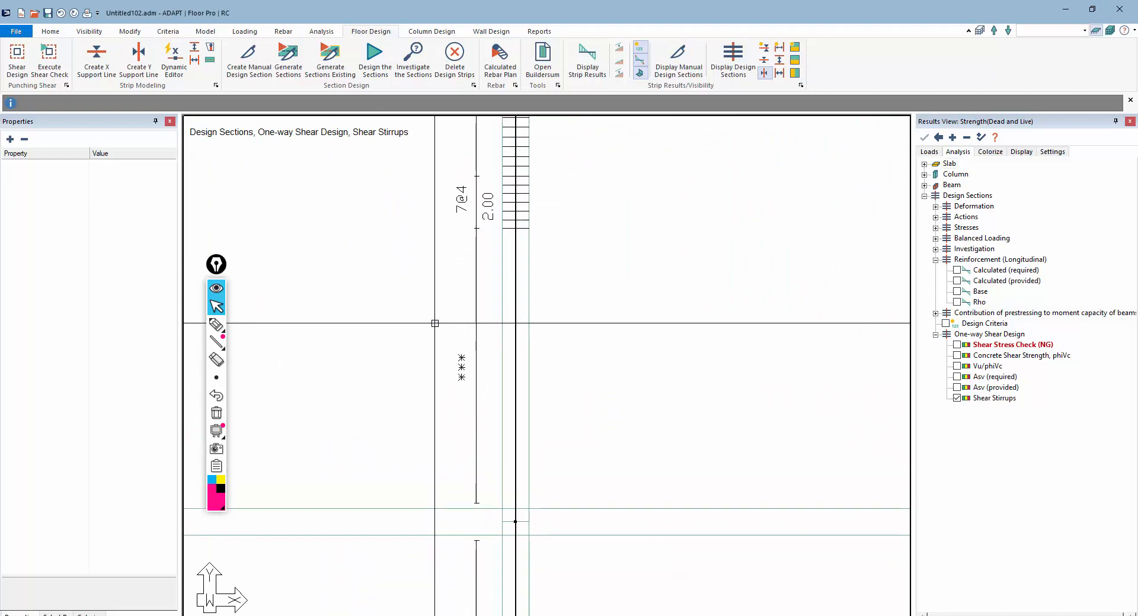
{"action": "scroll", "coordinate": [521, 361], "scroll_direction": "down", "scroll_amount": 2}
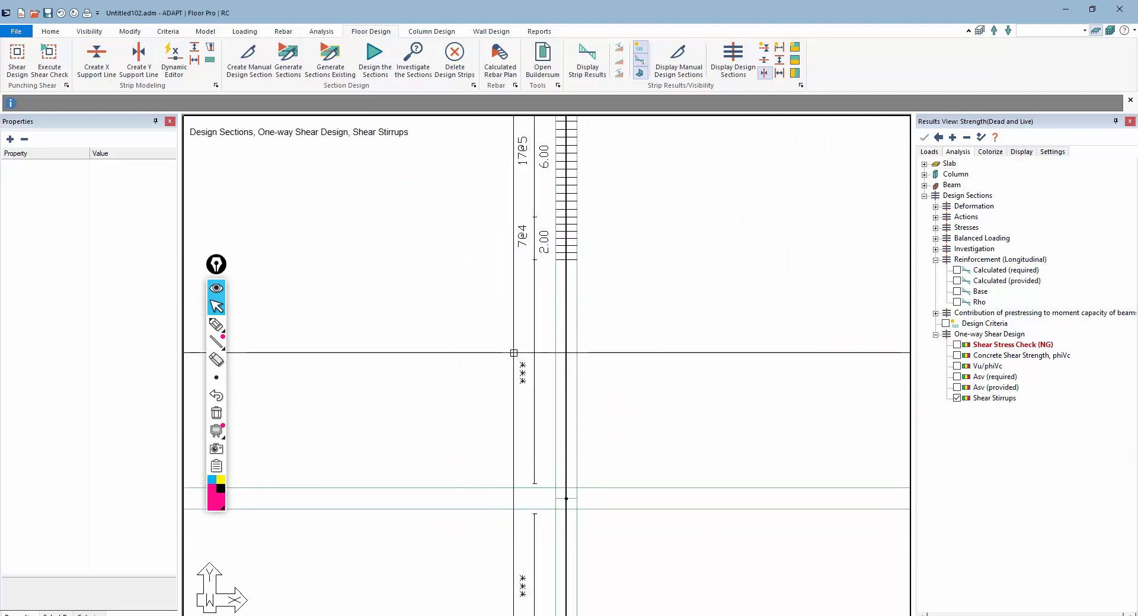
{"action": "scroll", "coordinate": [514, 353], "scroll_direction": "down", "scroll_amount": 3}
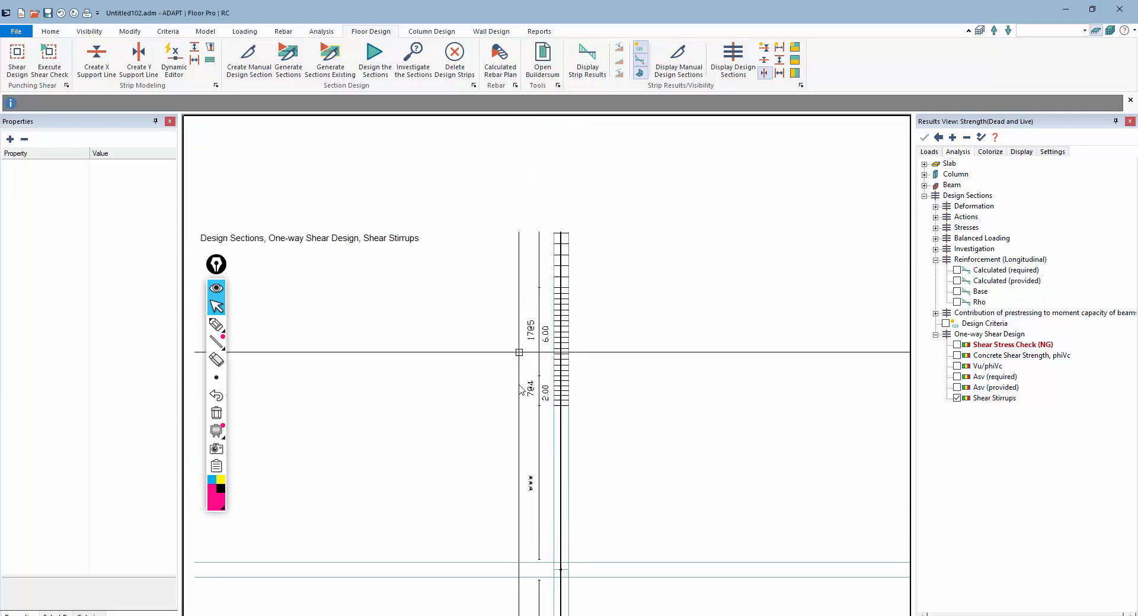
Compare the shear stirrup layouts along the exterior and interior beams near the upper column supports.
{"action": "scroll", "coordinate": [519, 352], "scroll_direction": "down", "scroll_amount": 3}
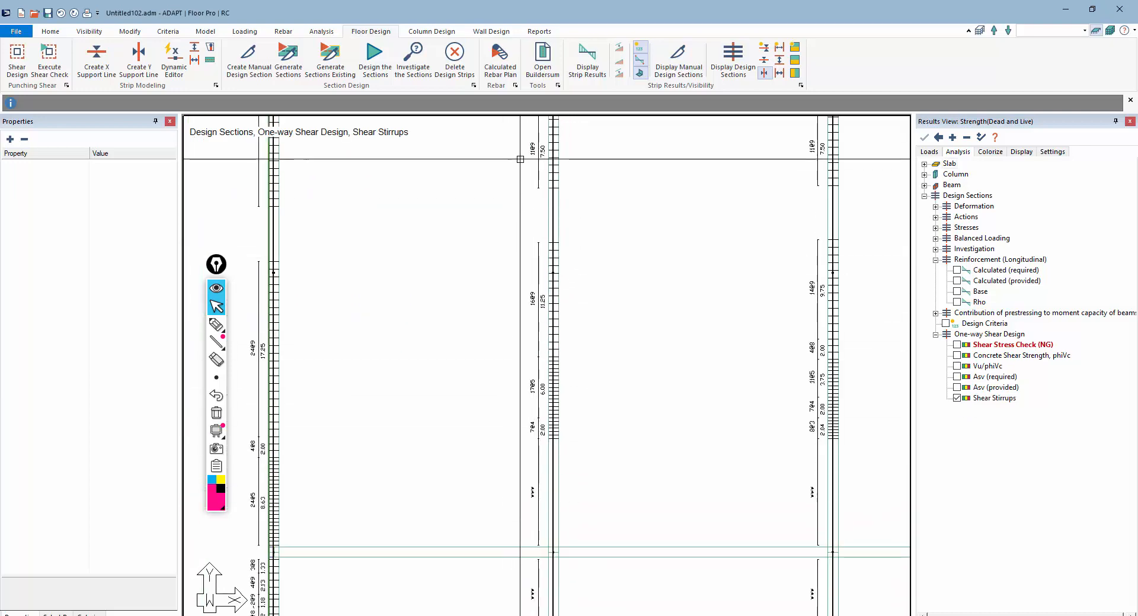
{"action": "middle_click_drag", "start_coordinate": [521, 233], "coordinate": [523, 337]}
{"action": "scroll", "coordinate": [515, 291], "scroll_direction": "down", "scroll_amount": 2}
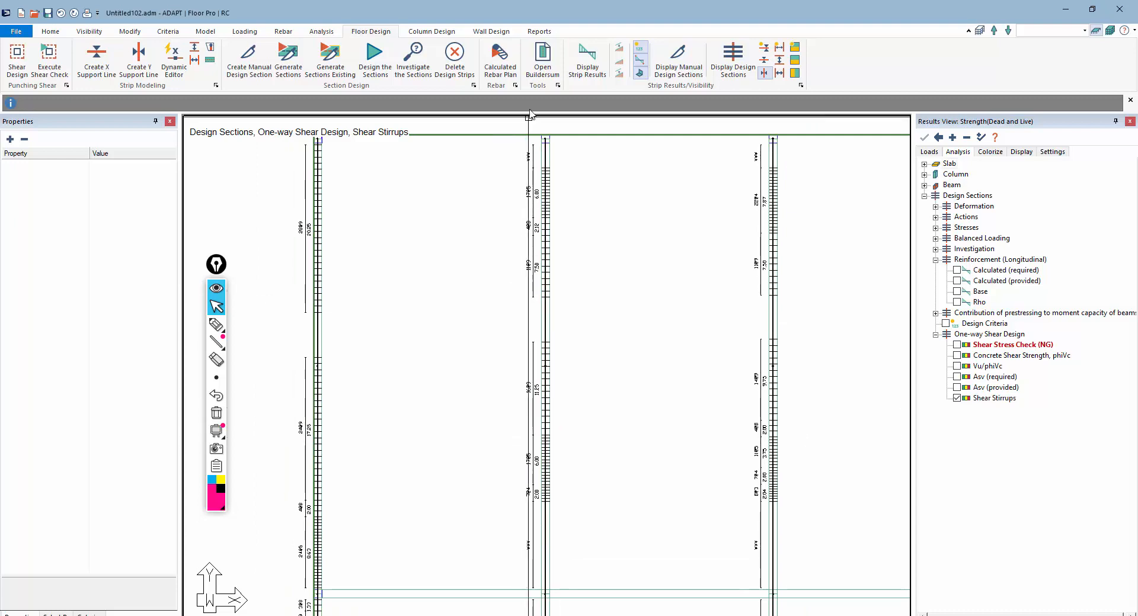
{"action": "scroll", "coordinate": [568, 558], "scroll_direction": "up", "scroll_amount": 2}
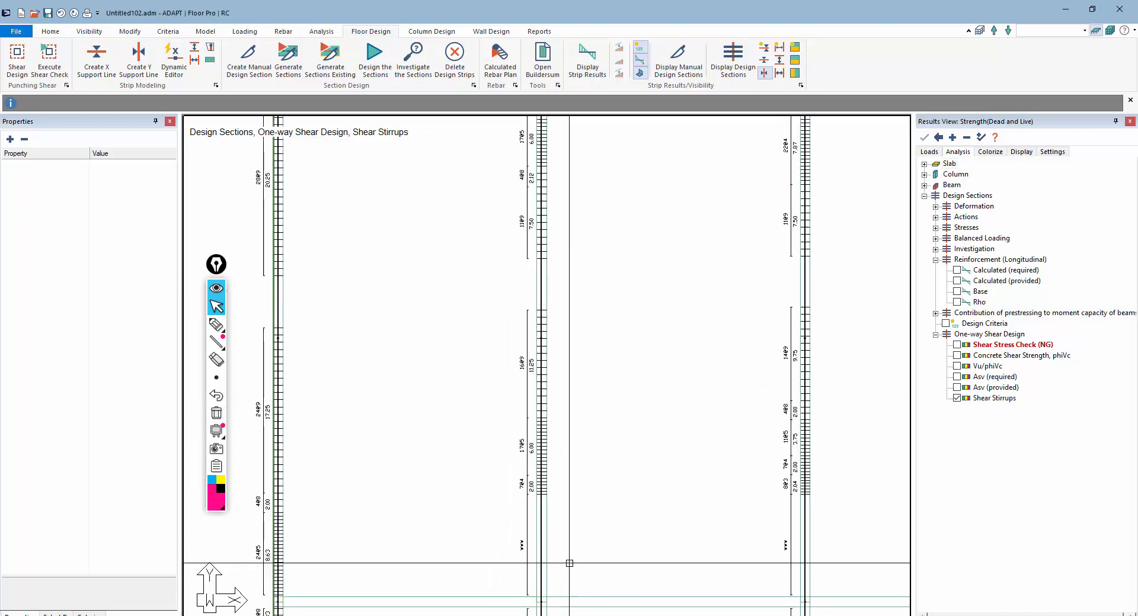
{"action": "middle_click_drag", "start_coordinate": [561, 533], "coordinate": [556, 435]}
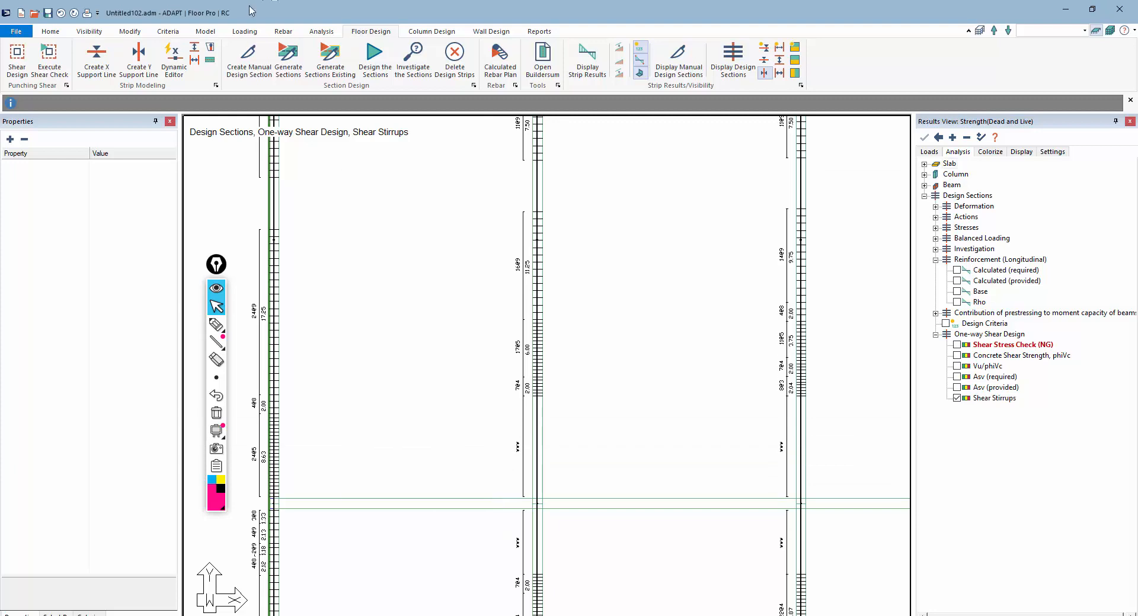
{"action": "left_click", "coordinate": [50, 32]}
{"action": "left_click", "coordinate": [228, 61]}
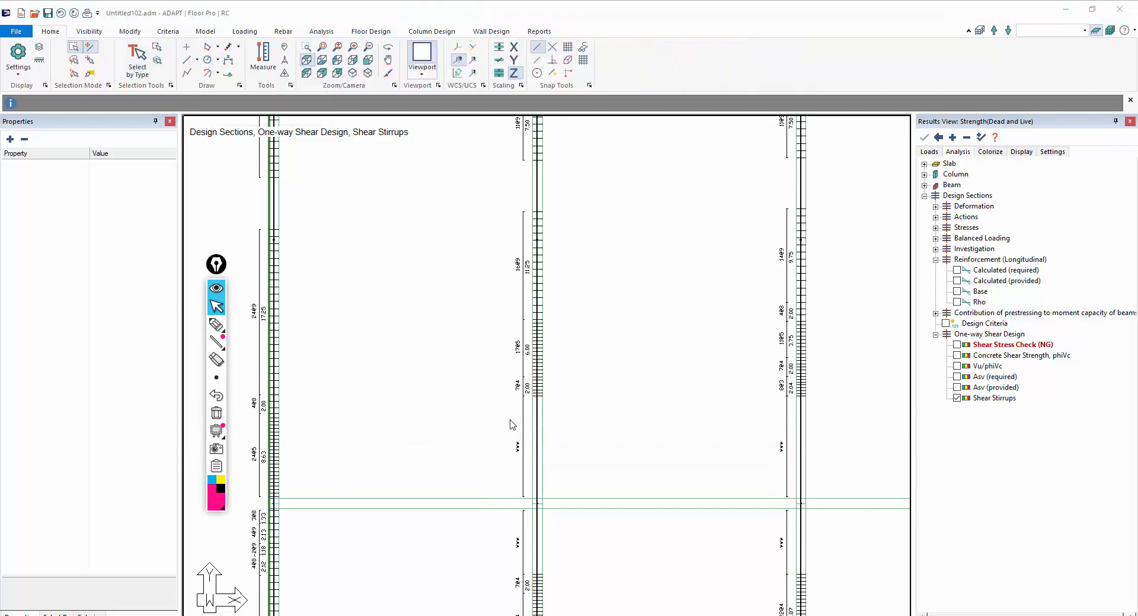
{"action": "left_click", "coordinate": [535, 504]}
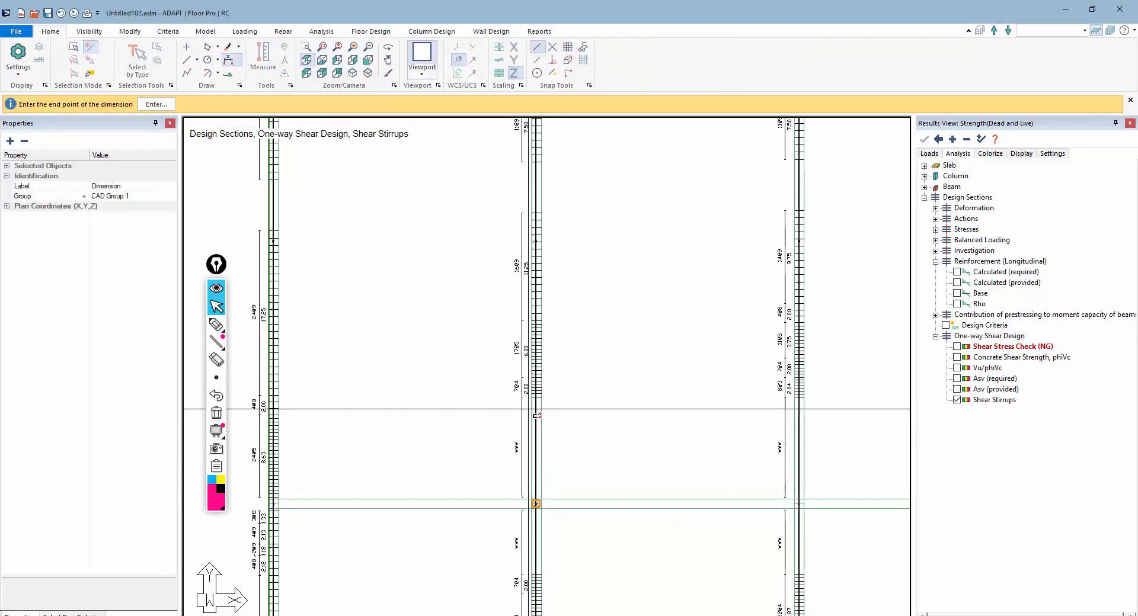
{"action": "scroll", "coordinate": [549, 455], "scroll_direction": "up", "scroll_amount": 2}
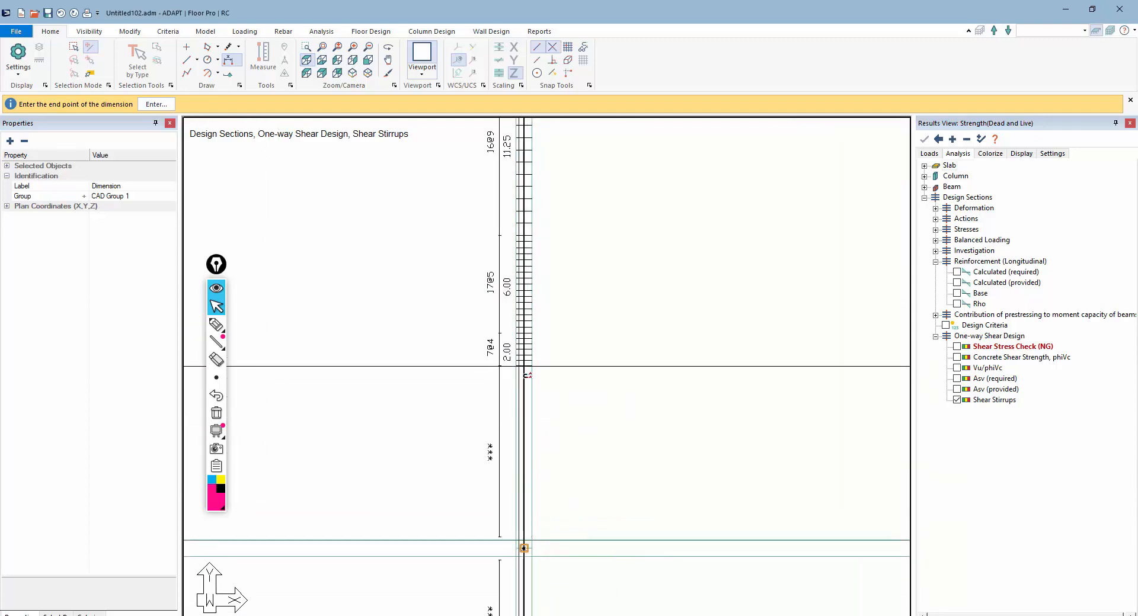
{"action": "scroll", "coordinate": [554, 367], "scroll_direction": "up", "scroll_amount": 4}
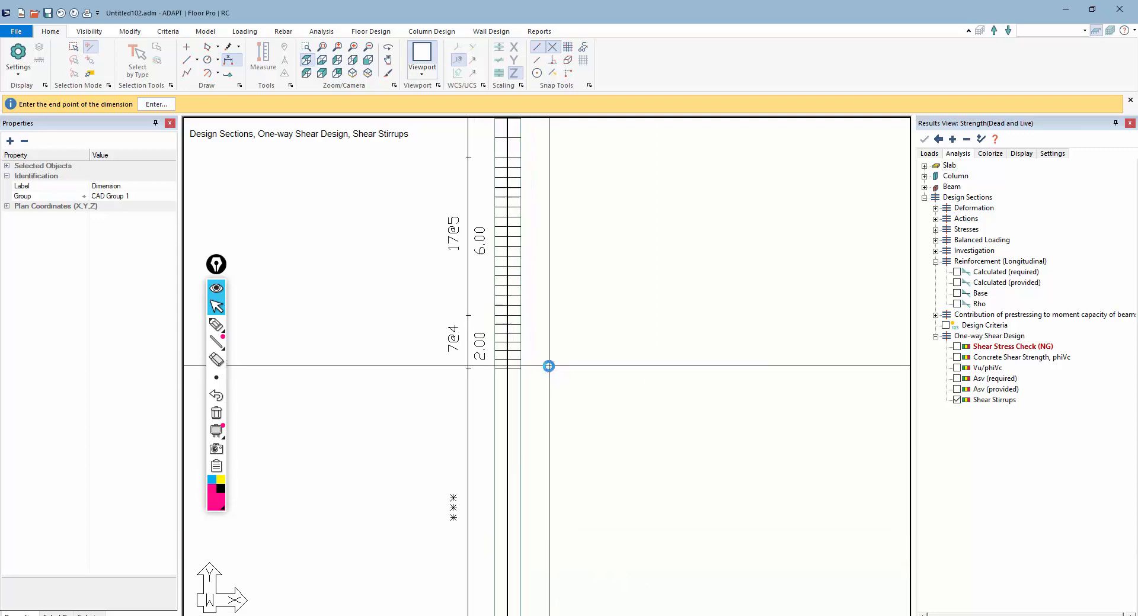
{"action": "left_click", "coordinate": [494, 374]}
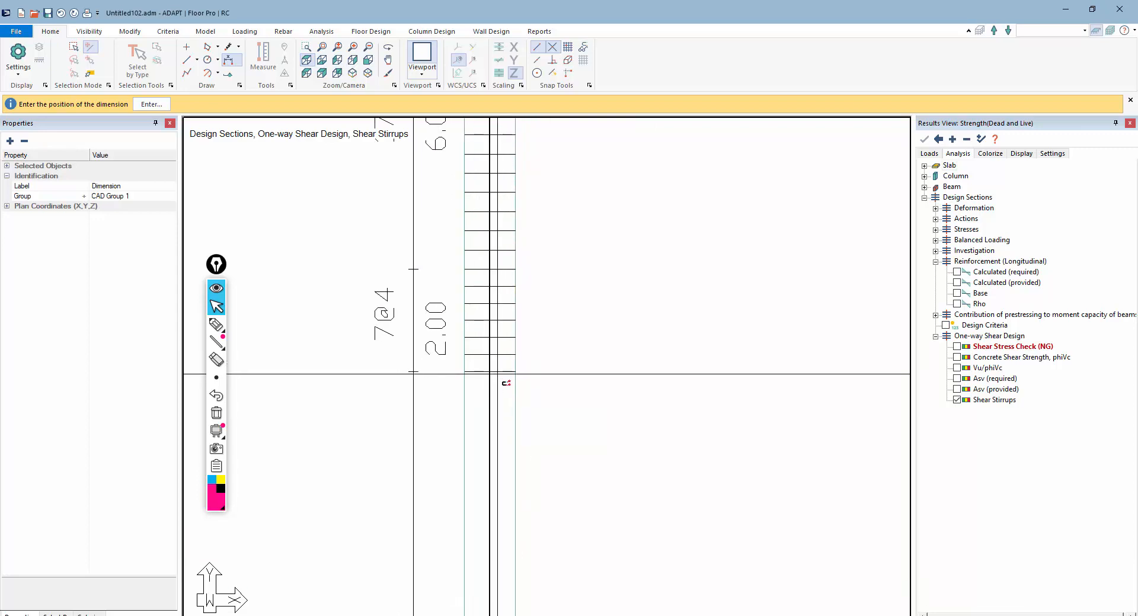
{"action": "scroll", "coordinate": [525, 326], "scroll_direction": "down", "scroll_amount": 3}
{"action": "scroll", "coordinate": [550, 387], "scroll_direction": "down", "scroll_amount": 2}
{"action": "key", "text": "Escape"}
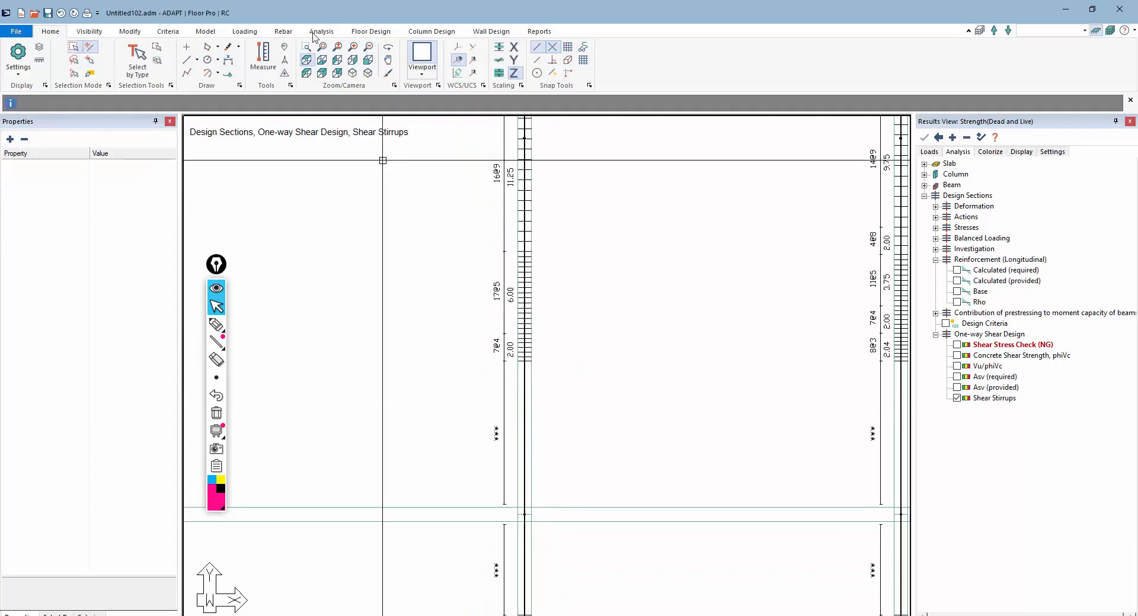
Dimension the stirrup-free zone of the interior beam from its last 7@4 stirrup to the crossing beam, and delete the dimension.
{"action": "left_click", "coordinate": [228, 60]}
{"action": "scroll", "coordinate": [474, 389], "scroll_direction": "up", "scroll_amount": 1}
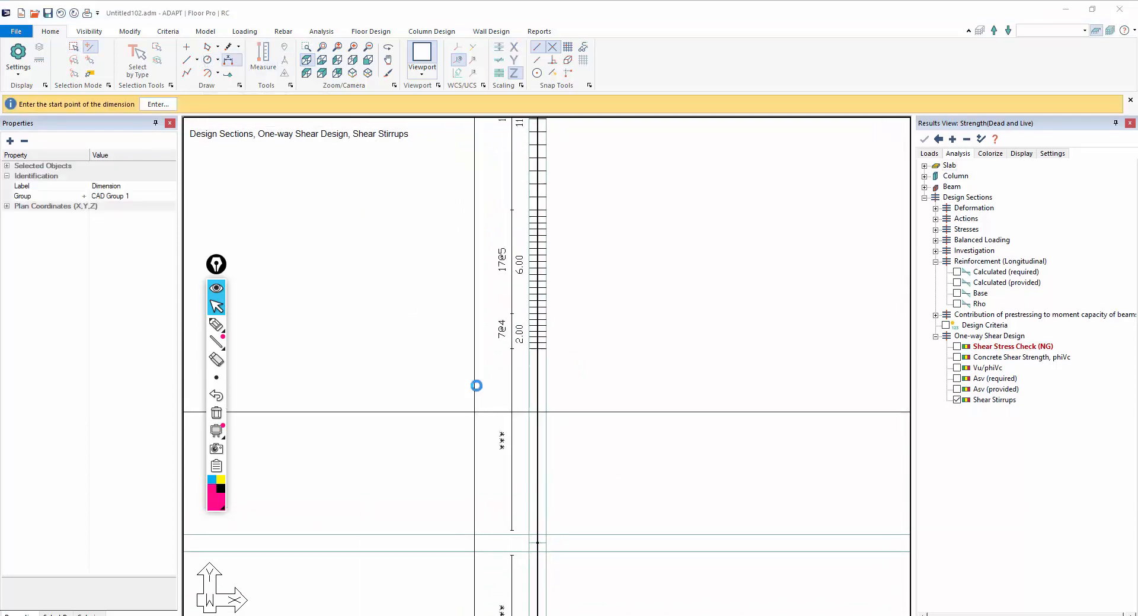
{"action": "left_click", "coordinate": [489, 355]}
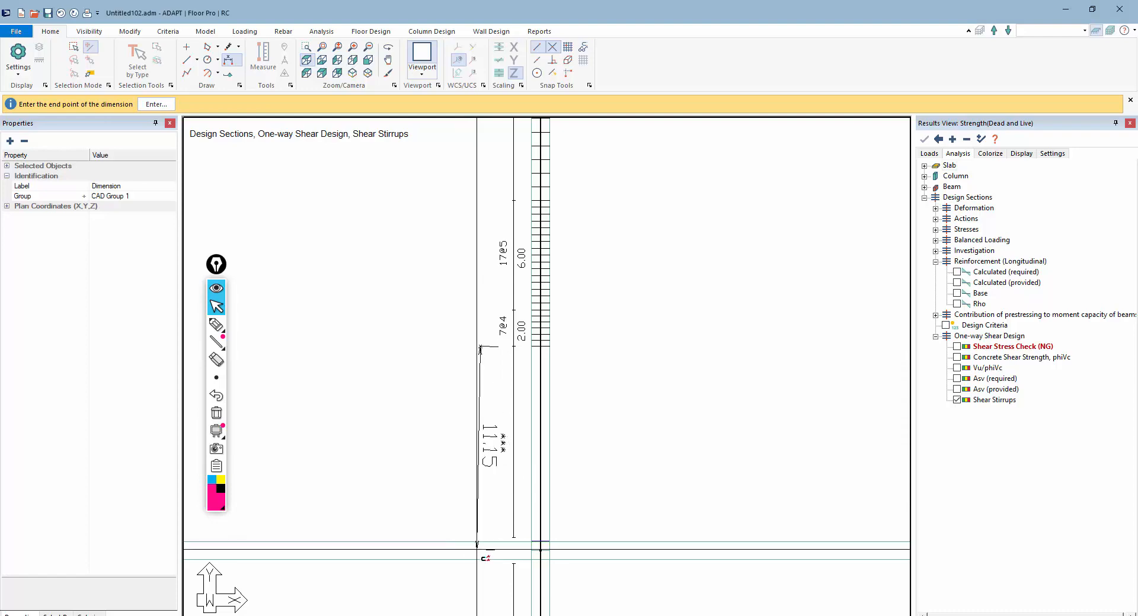
{"action": "left_click", "coordinate": [477, 550]}
{"action": "left_click", "coordinate": [442, 355]}
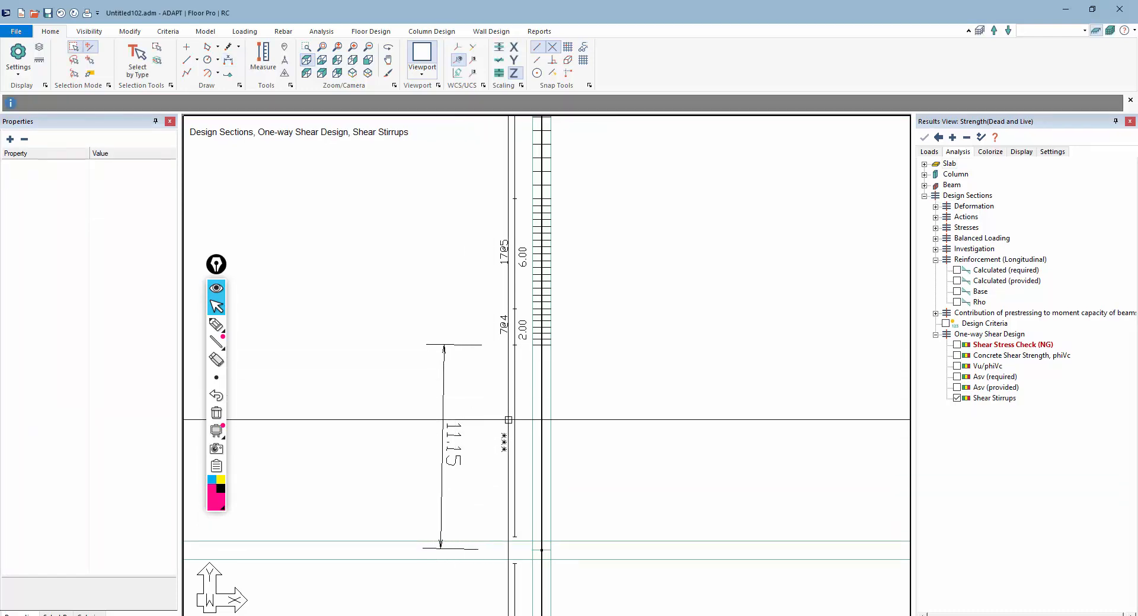
{"action": "scroll", "coordinate": [508, 420], "scroll_direction": "down", "scroll_amount": 1}
{"action": "left_click", "coordinate": [464, 433]}
{"action": "key", "text": "Delete"}
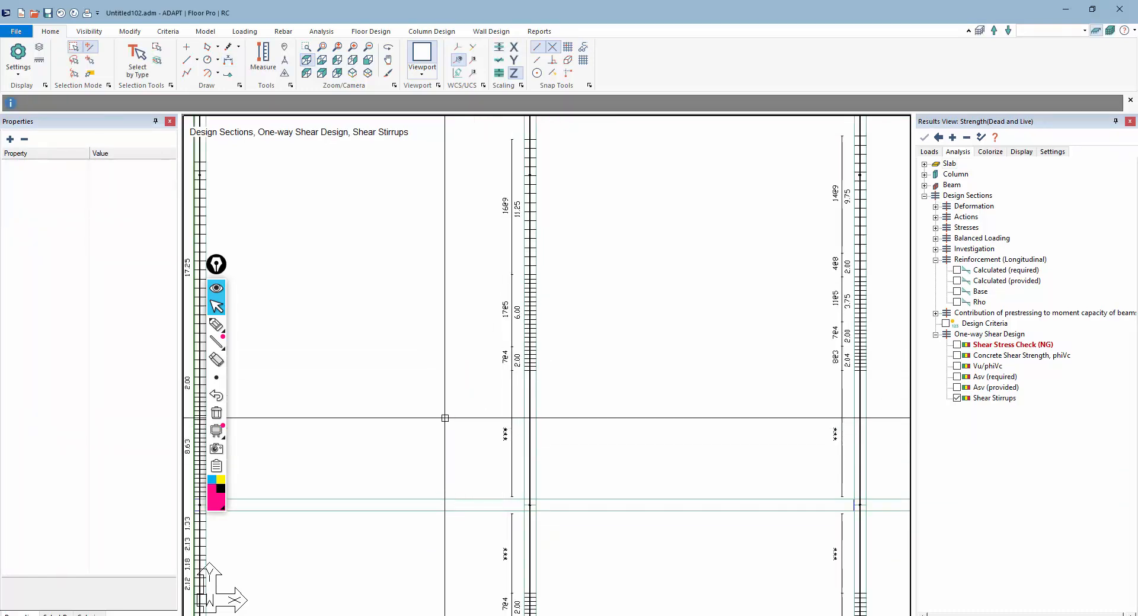
Examine the shear stirrup layout across the whole floor plan and bring up the report and export commands.
{"action": "scroll", "coordinate": [453, 427], "scroll_direction": "down", "scroll_amount": 1}
{"action": "scroll", "coordinate": [593, 415], "scroll_direction": "down", "scroll_amount": 2}
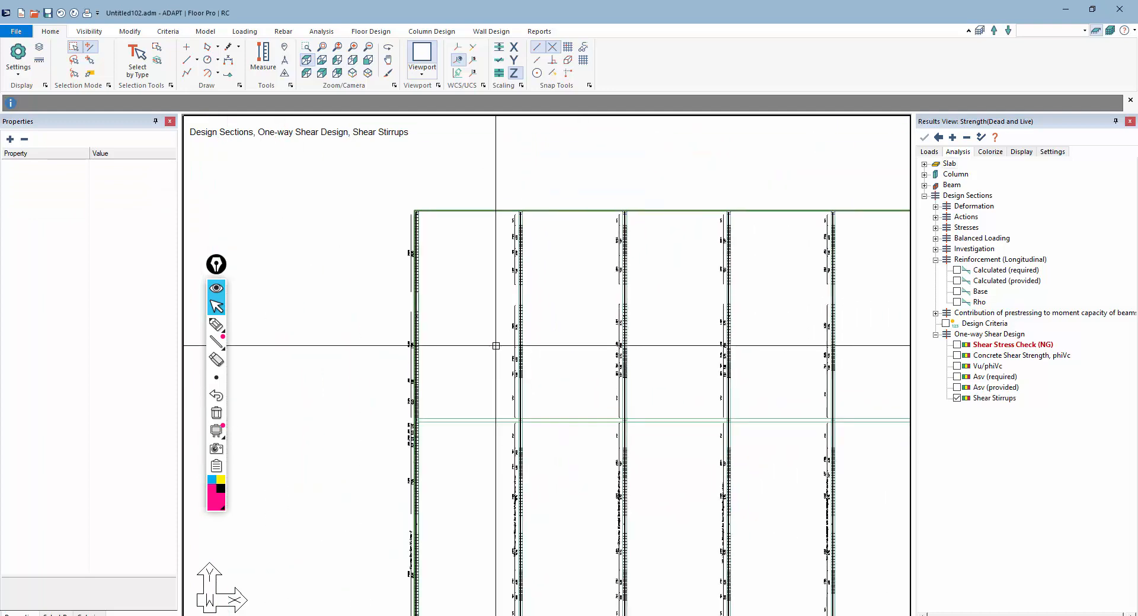
{"action": "scroll", "coordinate": [510, 471], "scroll_direction": "down", "scroll_amount": 2}
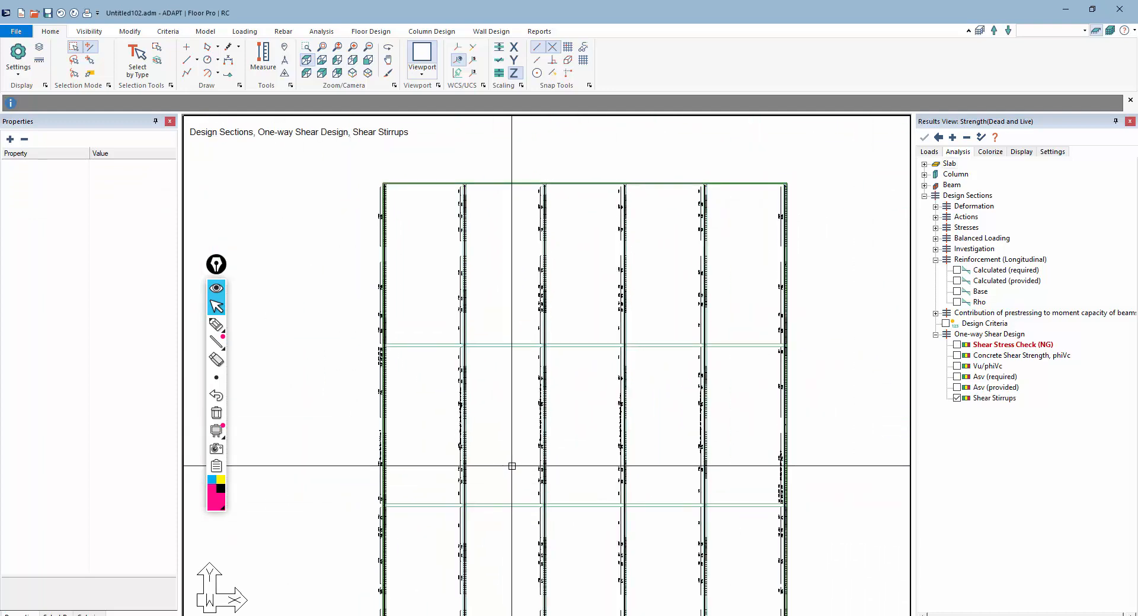
{"action": "middle_click_drag", "start_coordinate": [530, 481], "coordinate": [529, 451]}
{"action": "scroll", "coordinate": [530, 452], "scroll_direction": "down", "scroll_amount": 1}
{"action": "left_click", "coordinate": [536, 31]}
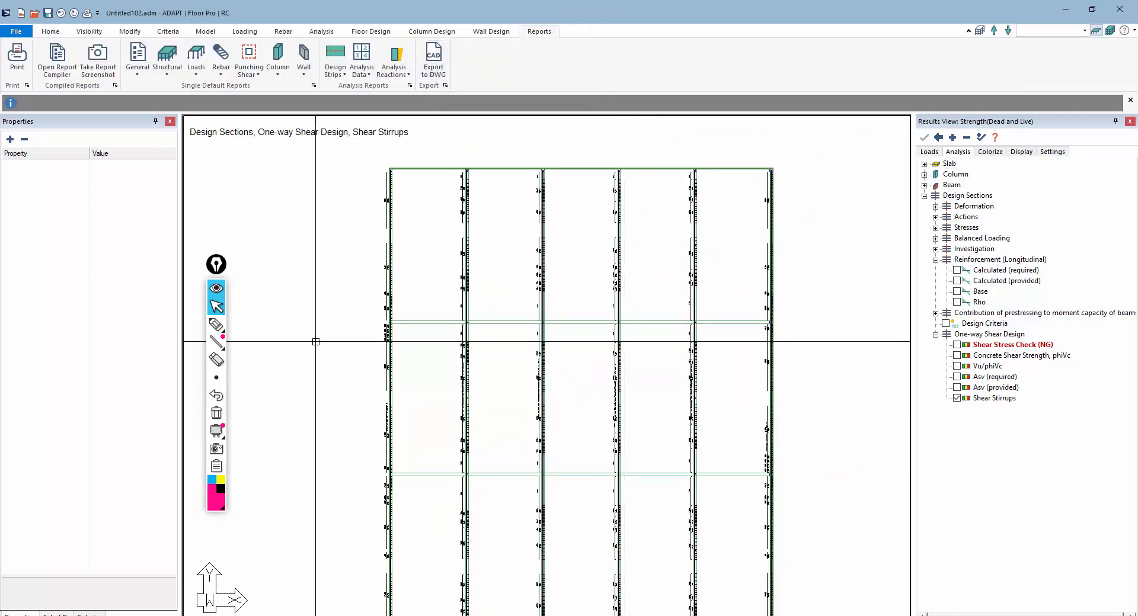
{"action": "middle_click_drag", "start_coordinate": [488, 313], "coordinate": [527, 272]}
{"action": "scroll", "coordinate": [527, 272], "scroll_direction": "down", "scroll_amount": 2}
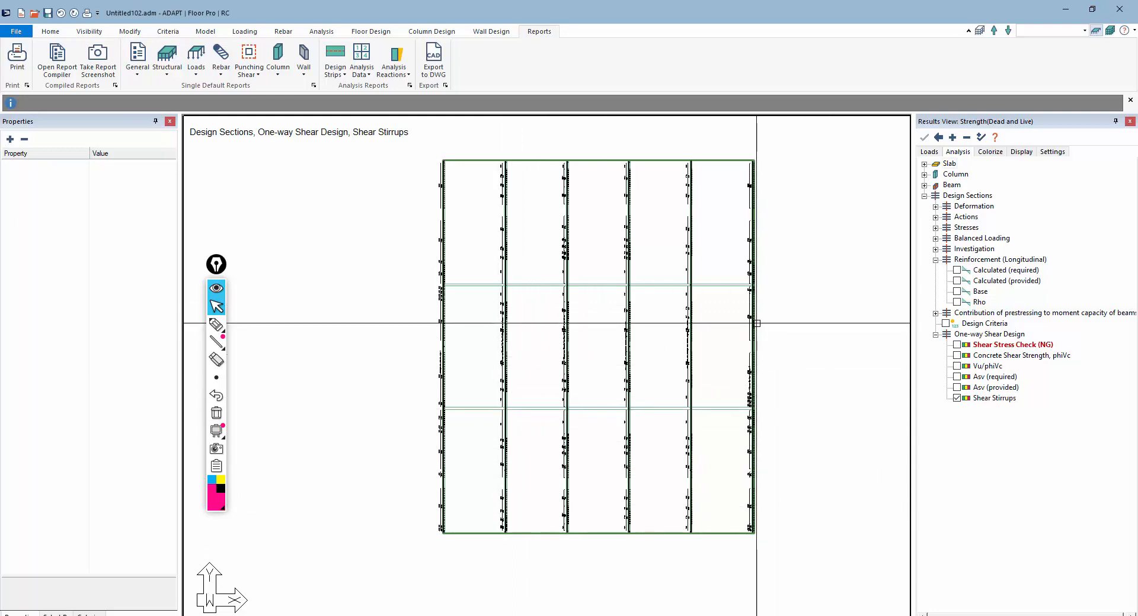
{"action": "scroll", "coordinate": [768, 299], "scroll_direction": "up", "scroll_amount": 3}
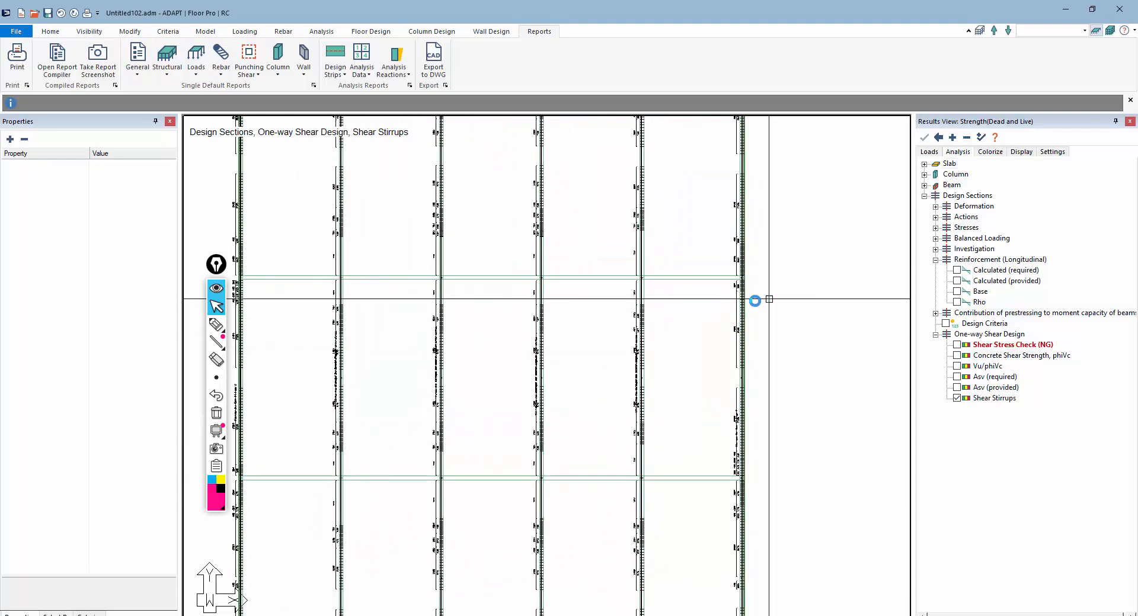
{"action": "scroll", "coordinate": [769, 299], "scroll_direction": "up", "scroll_amount": 1}
{"action": "middle_click_drag", "start_coordinate": [383, 260], "coordinate": [518, 269]}
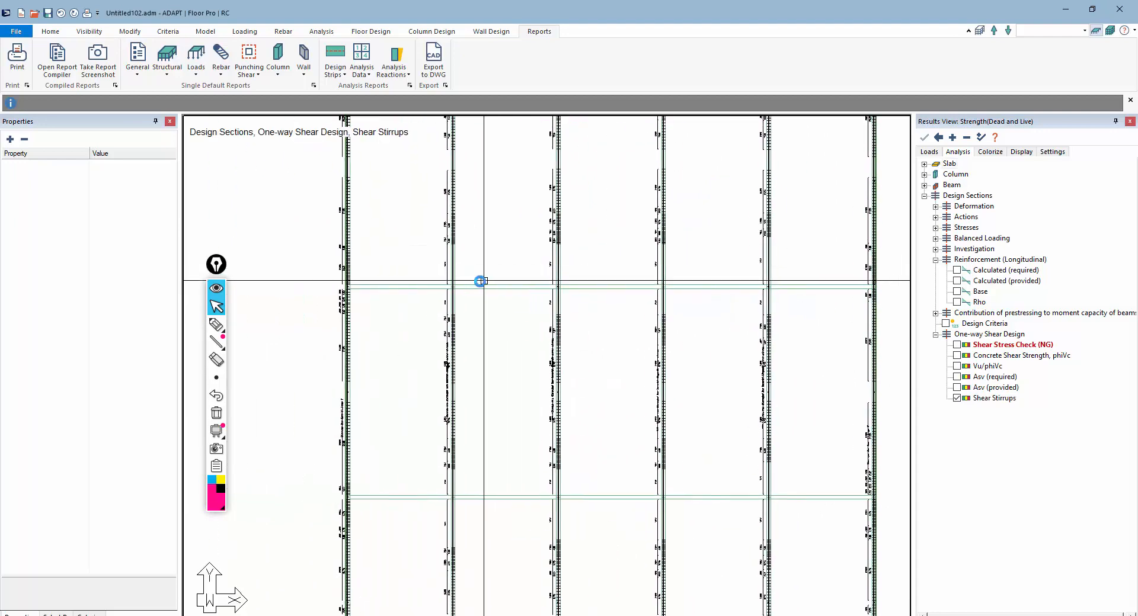